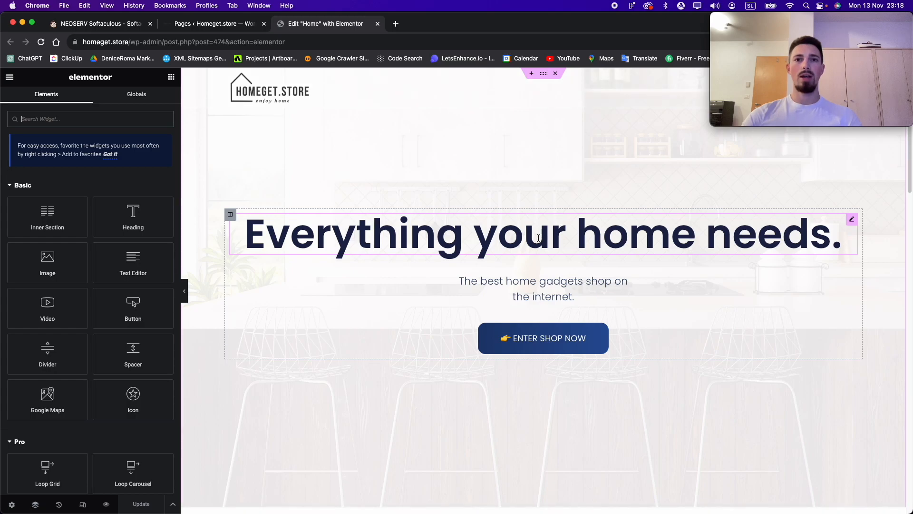
Trim the end of the homepage hero heading in Elementor, then scroll down the page.
click(528, 239)
key(BackSpace)
key(BackSpace)
key(BackSpace)
key(BackSpace)
key(BackSpace)
key(BackSpace)
key(BackSpace)
key(BackSpace)
key(BackSpace)
key(BackSpace)
key(BackSpace)
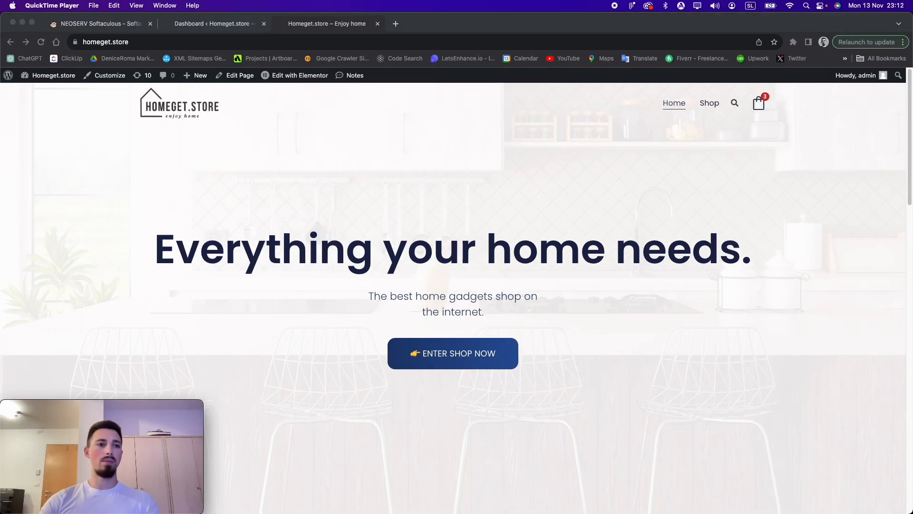
scroll(668, 268, down, 3)
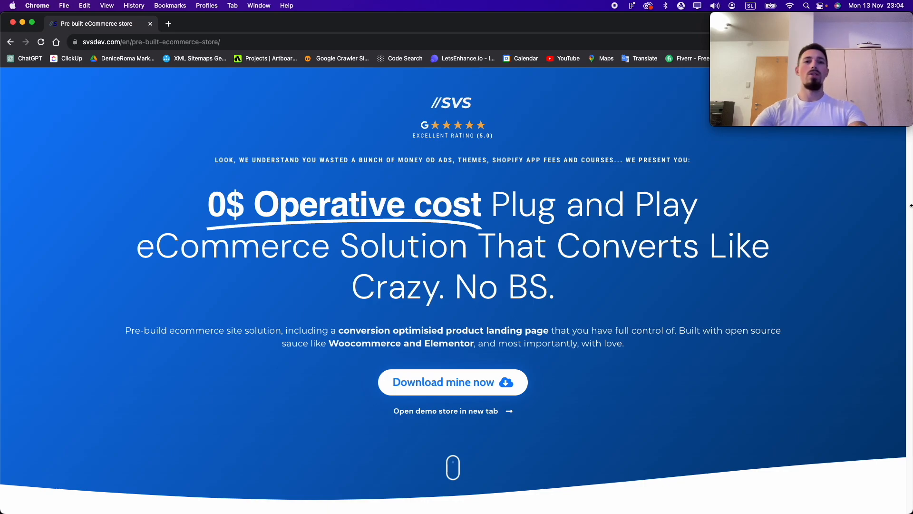
Scroll the svsdev.com sales page down to the FAQ and back, then minimize the window.
scroll(712, 236, down, 5)
scroll(682, 224, up, 3)
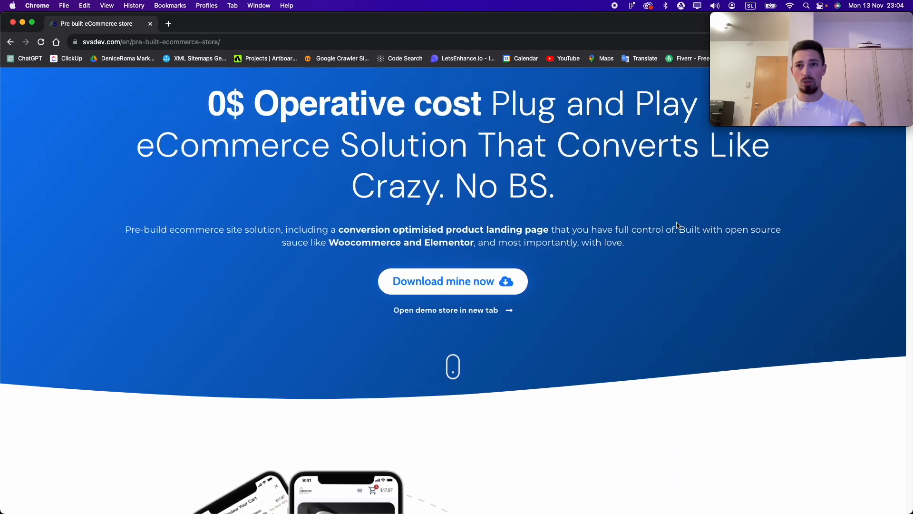
scroll(657, 230, down, 1)
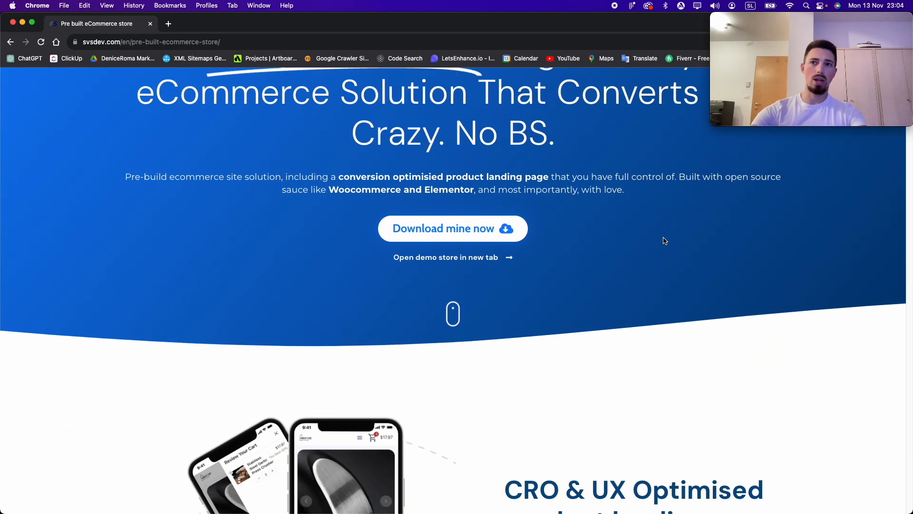
scroll(666, 287, down, 4)
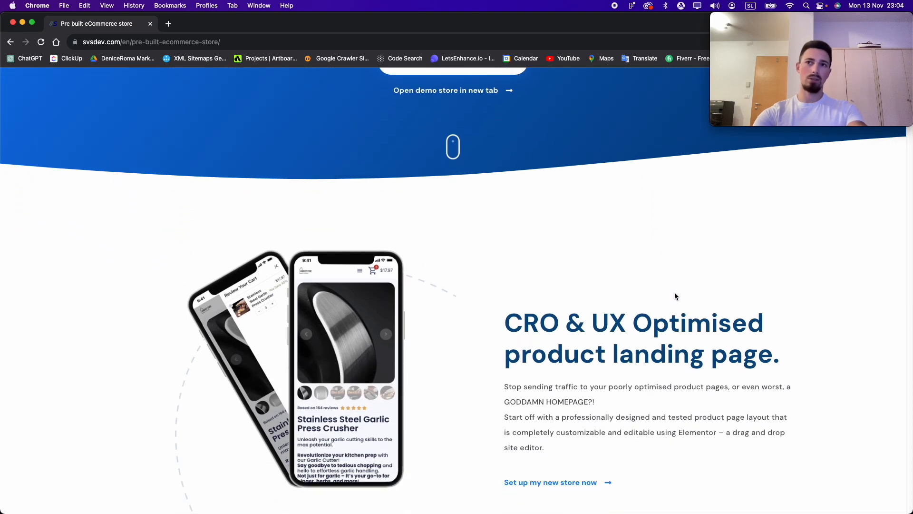
scroll(675, 293, down, 5)
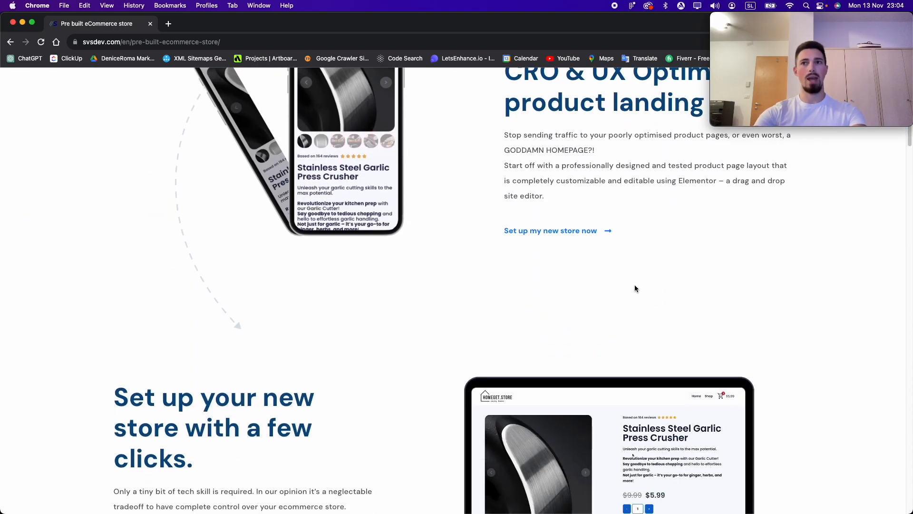
scroll(635, 288, down, 3)
scroll(623, 289, down, 2)
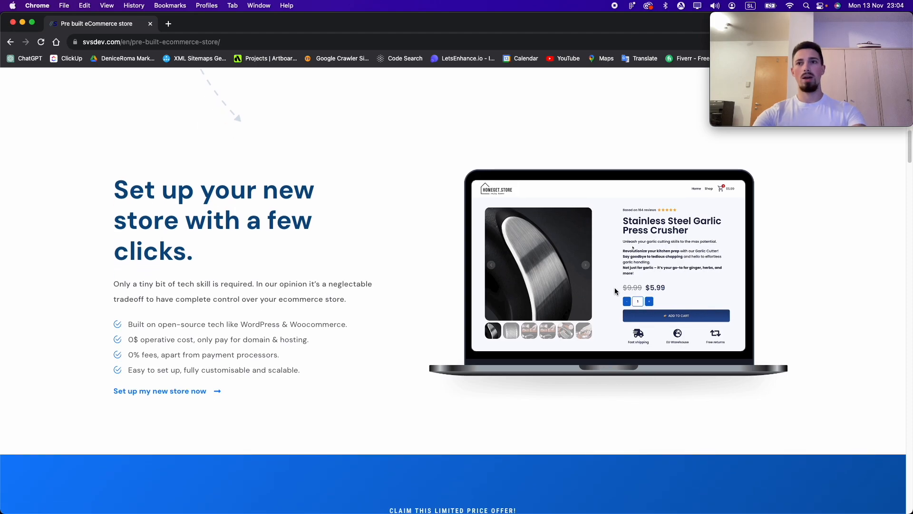
scroll(615, 291, down, 9)
scroll(615, 291, down, 3)
scroll(599, 309, up, 3)
scroll(584, 352, down, 2)
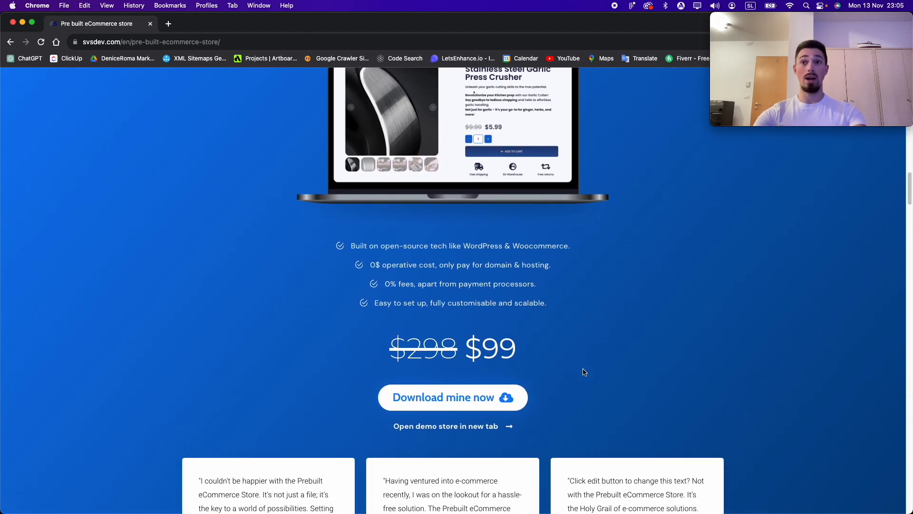
scroll(586, 370, down, 2)
scroll(587, 364, up, 2)
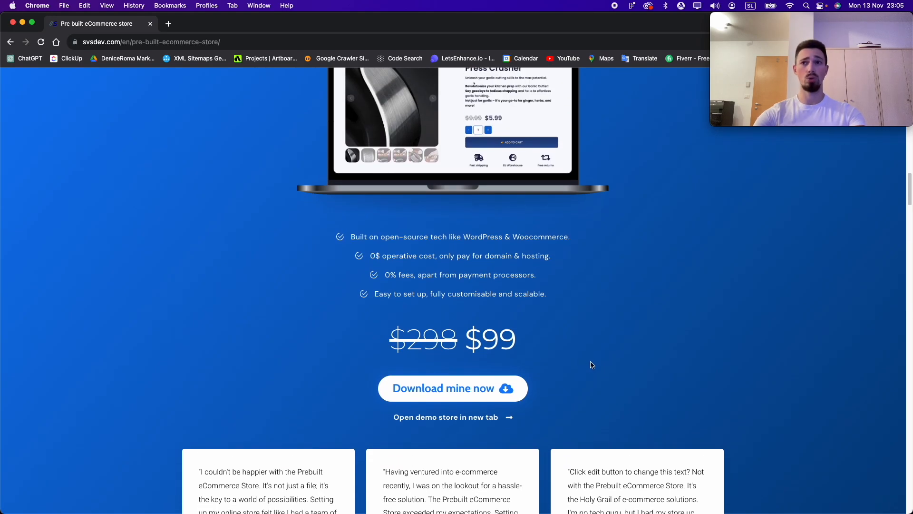
scroll(592, 365, down, 3)
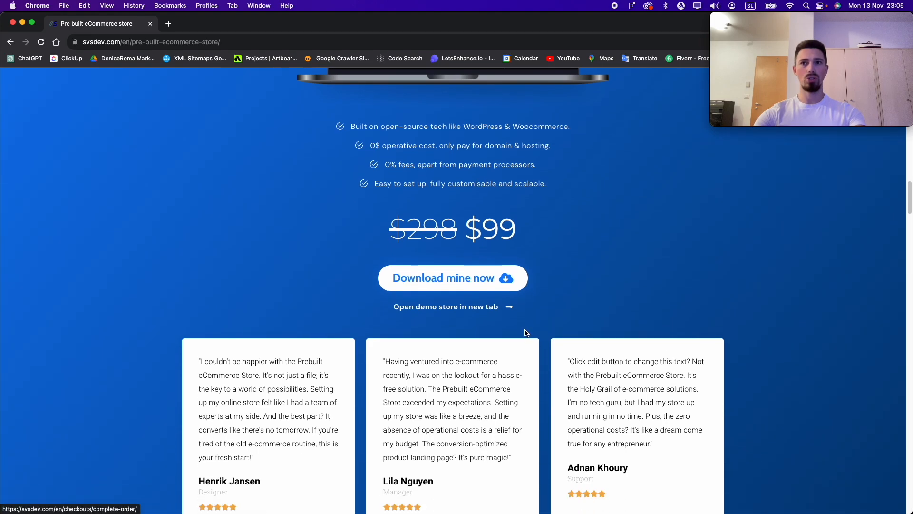
scroll(525, 333, down, 5)
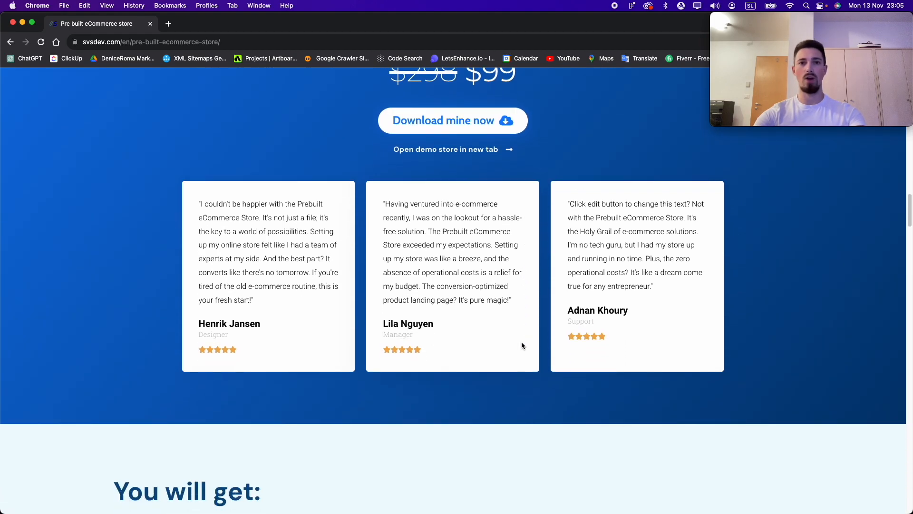
scroll(522, 345, down, 3)
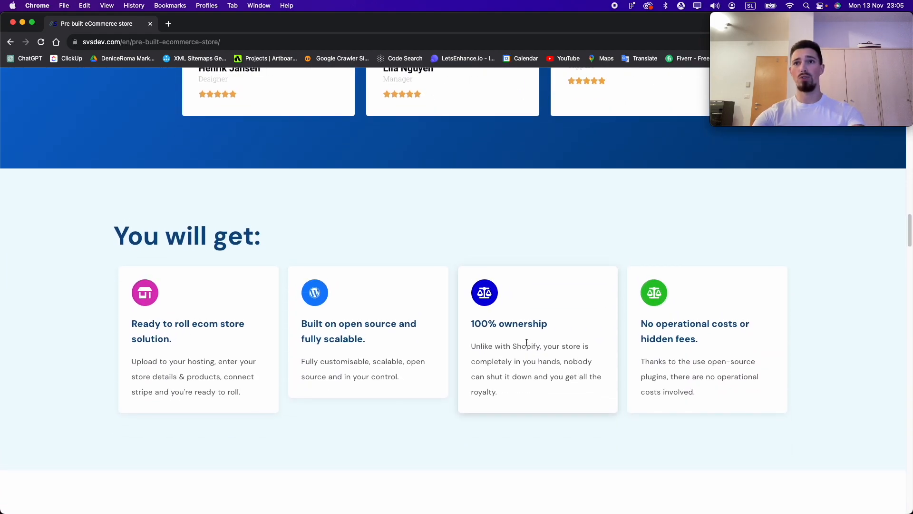
scroll(527, 343, up, 4)
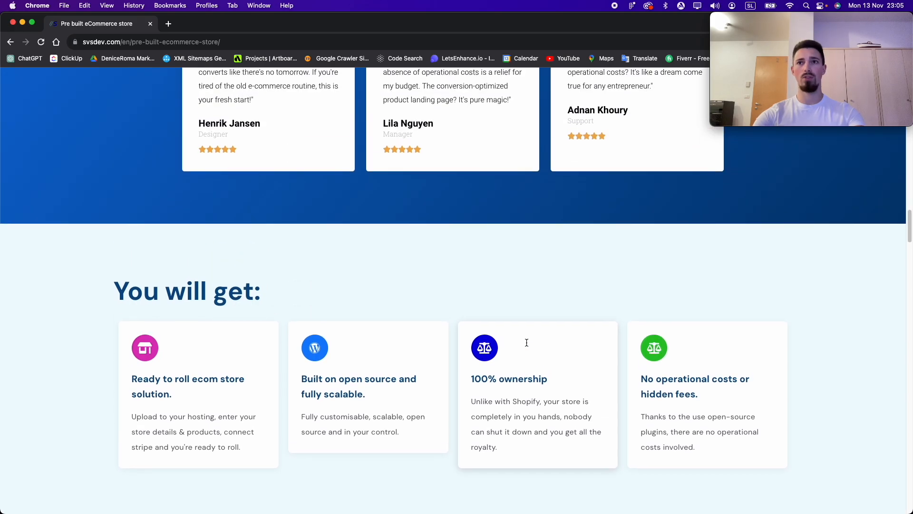
scroll(487, 278, down, 5)
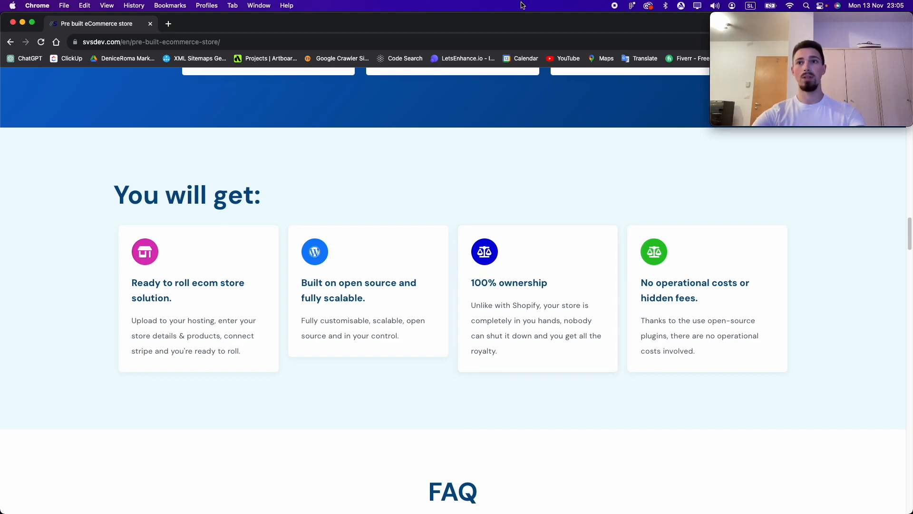
scroll(503, 149, down, 8)
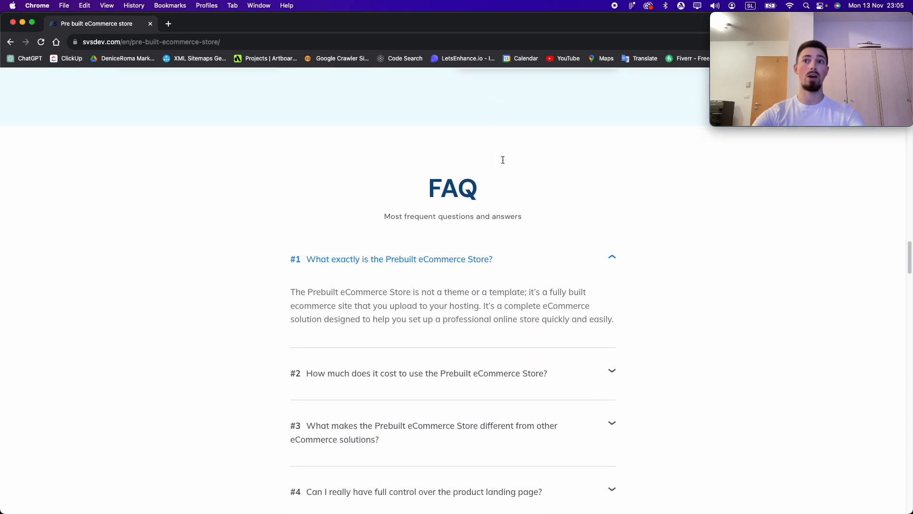
scroll(546, 258, down, 3)
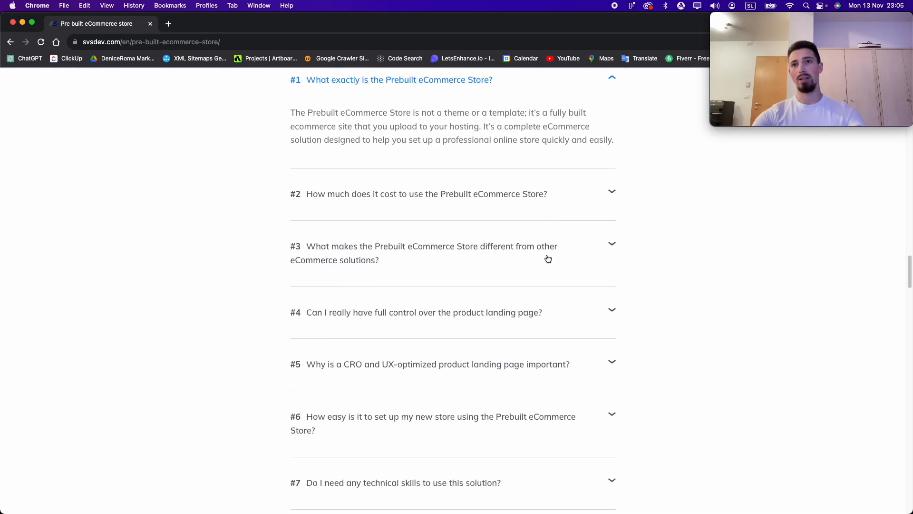
scroll(547, 256, up, 20)
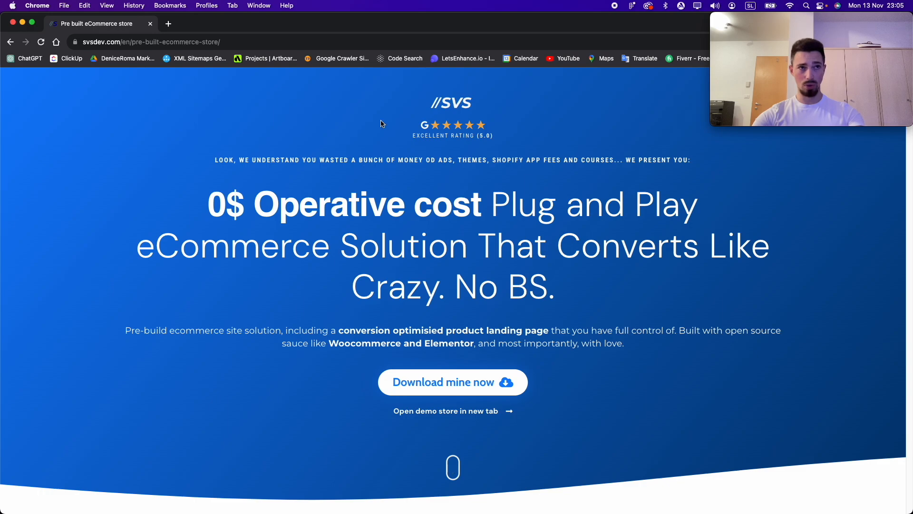
click(23, 22)
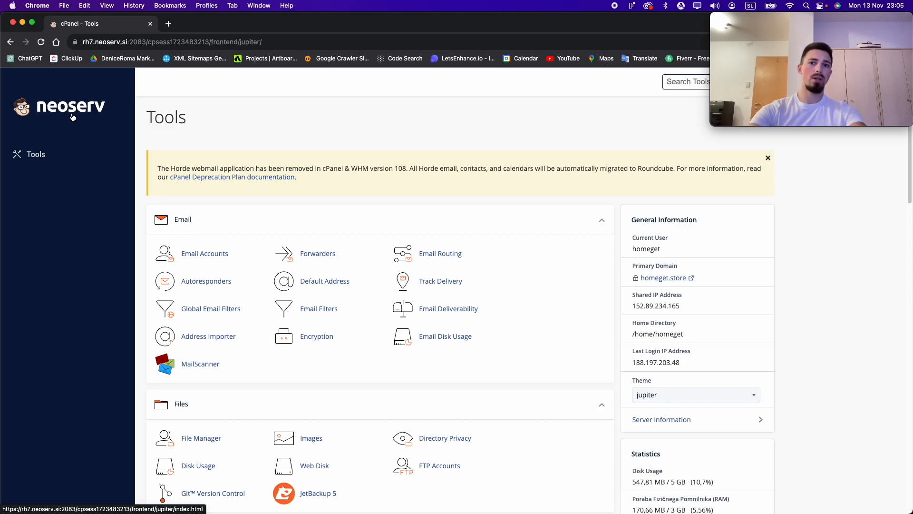
scroll(692, 285, down, 2)
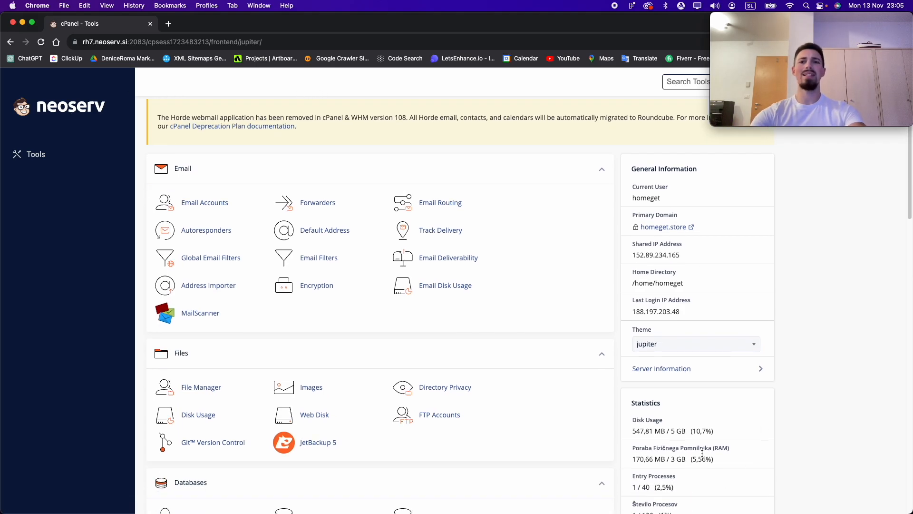
drag(691, 432, 627, 431)
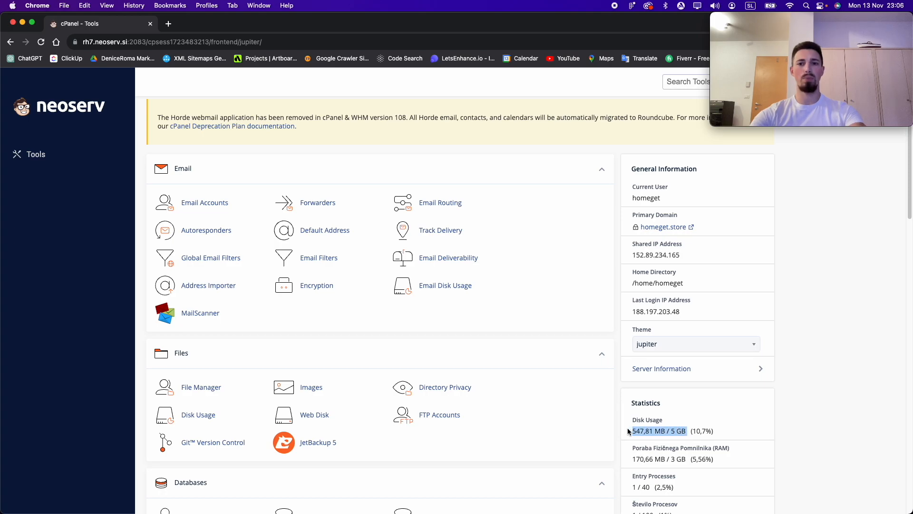
click(692, 431)
drag(692, 431, 633, 431)
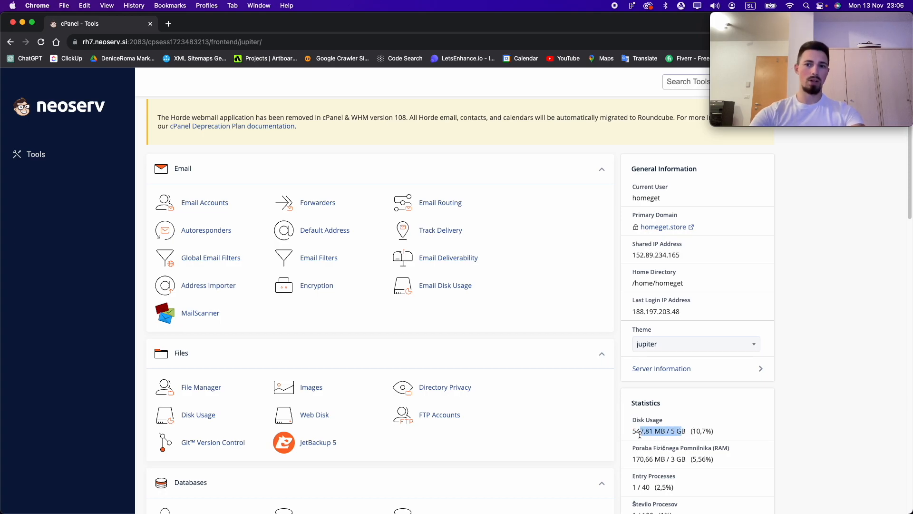
click(679, 431)
drag(691, 431, 625, 432)
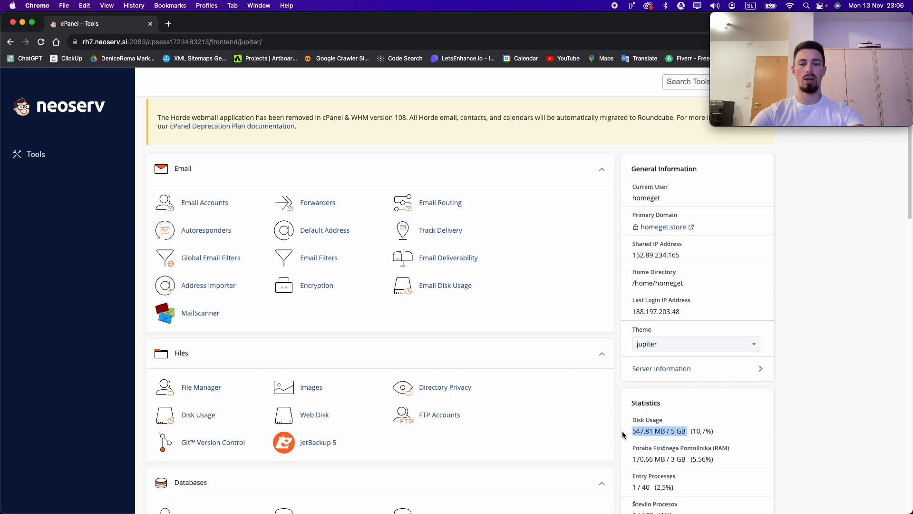
click(666, 433)
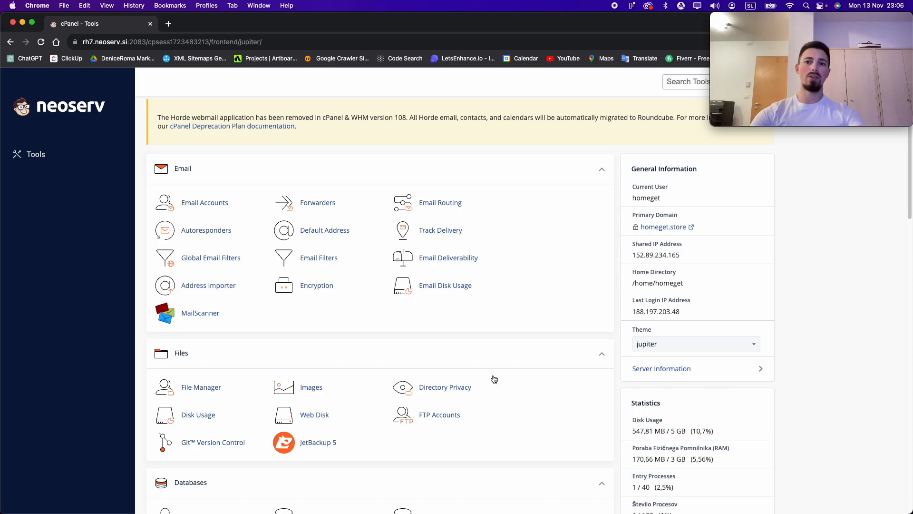
scroll(540, 407, up, 2)
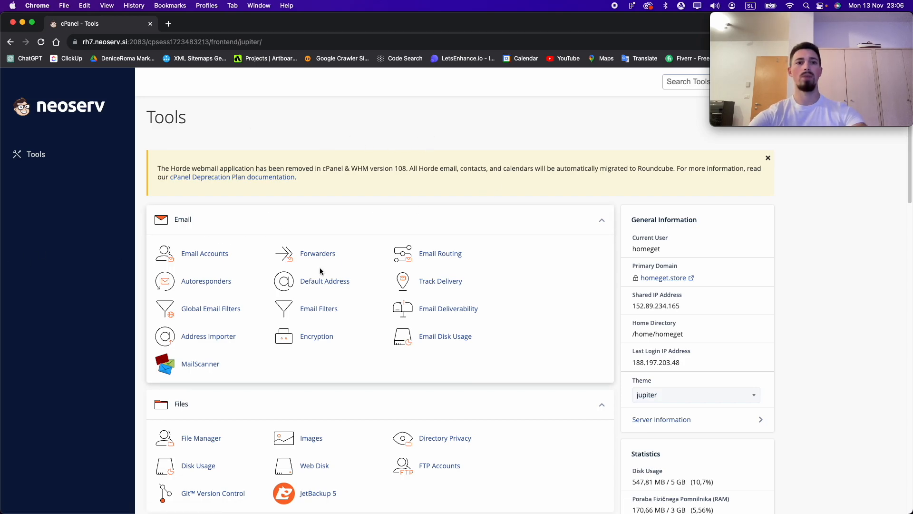
scroll(320, 269, down, 1)
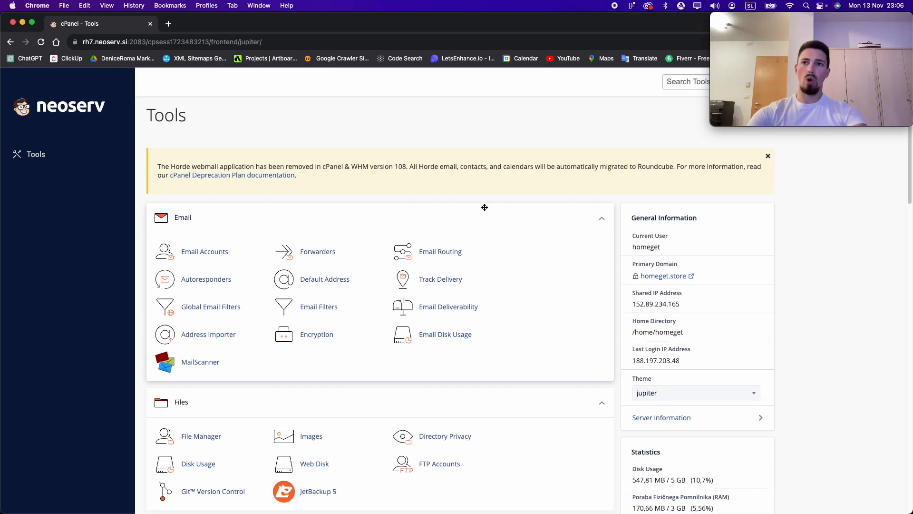
scroll(476, 223, down, 10)
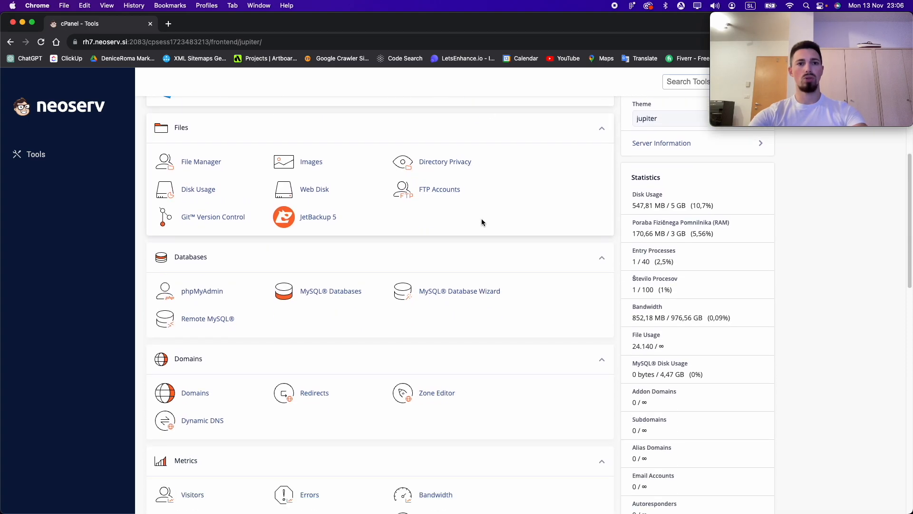
scroll(481, 223, down, 14)
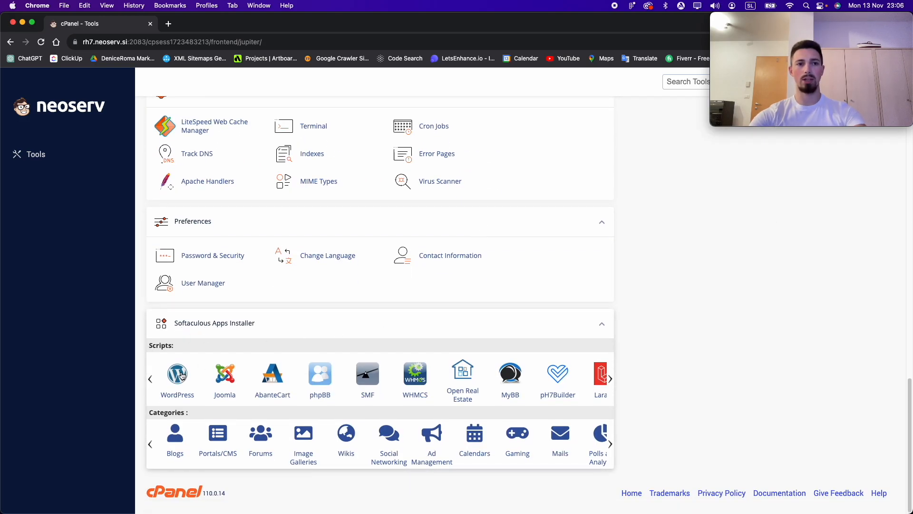
click(179, 376)
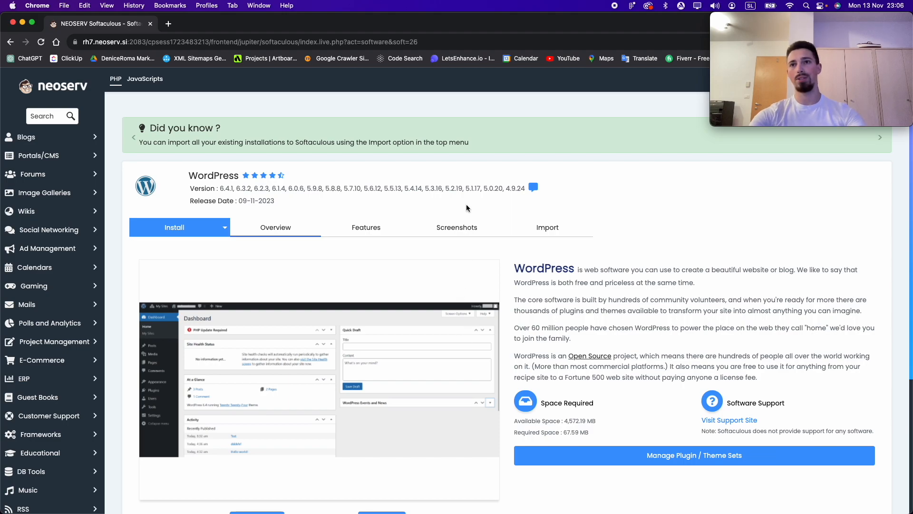
scroll(535, 264, down, 3)
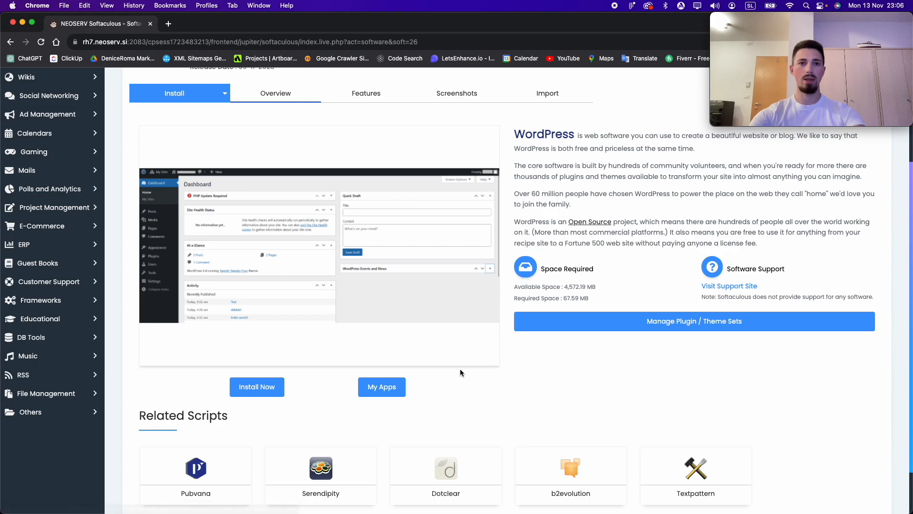
click(278, 386)
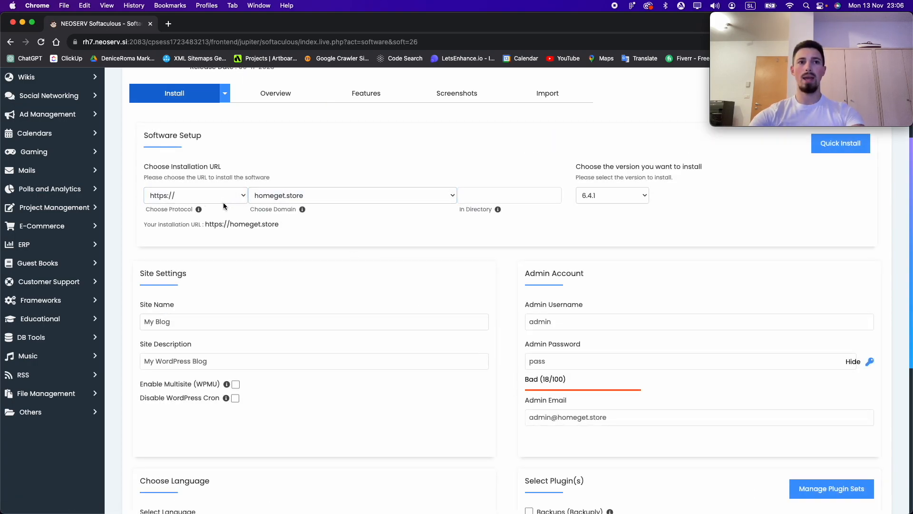
click(197, 202)
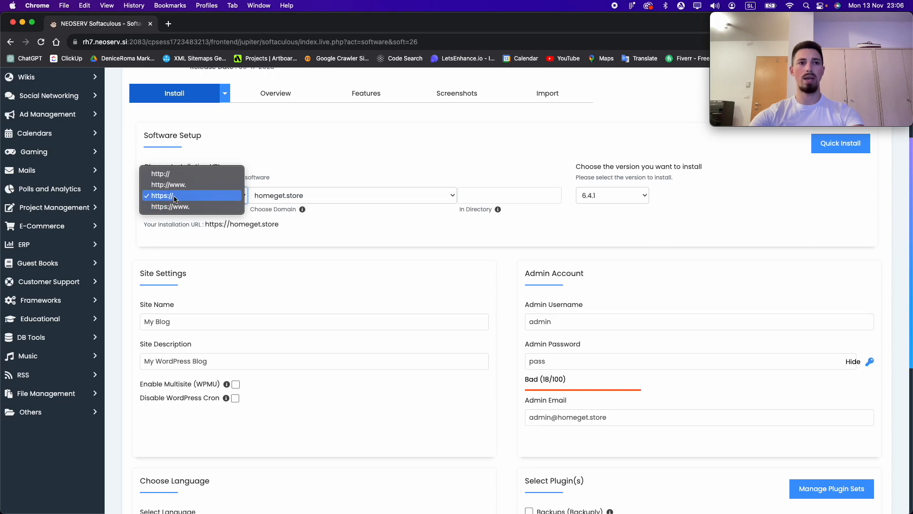
click(172, 196)
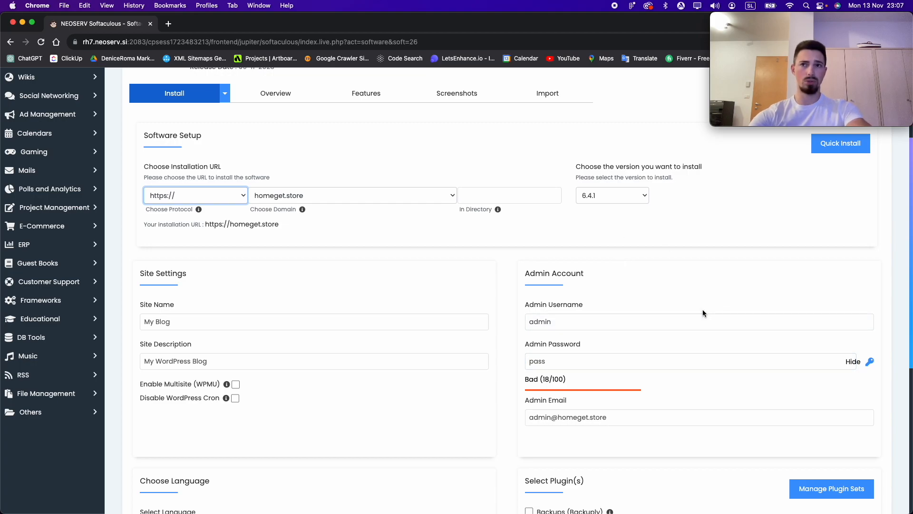
Check the homeget.store domain, version 6.4.1 and 'My Blog' site name, then reach Install.
scroll(703, 313, down, 3)
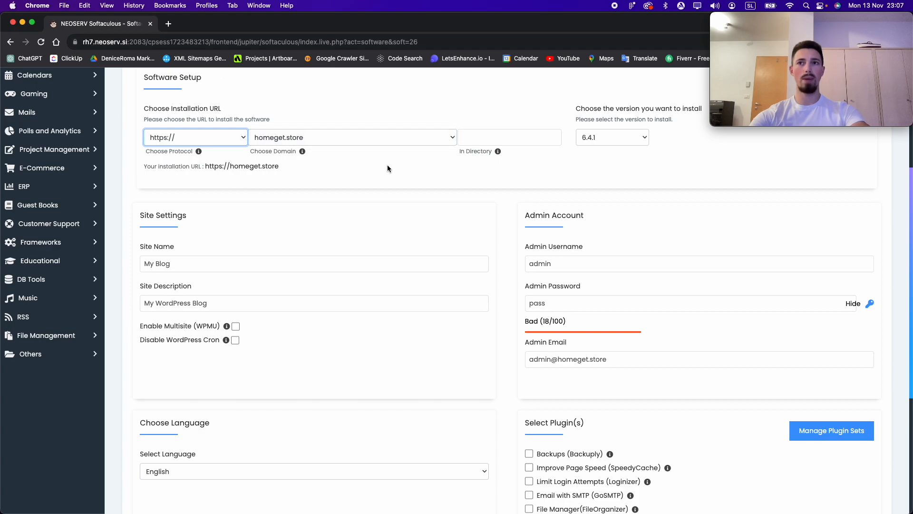
scroll(391, 214, down, 1)
scroll(391, 215, up, 3)
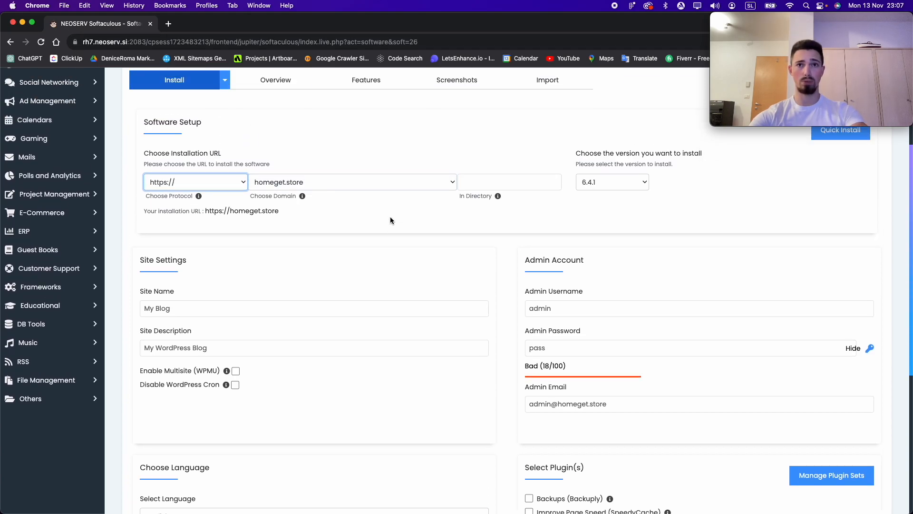
scroll(390, 219, down, 10)
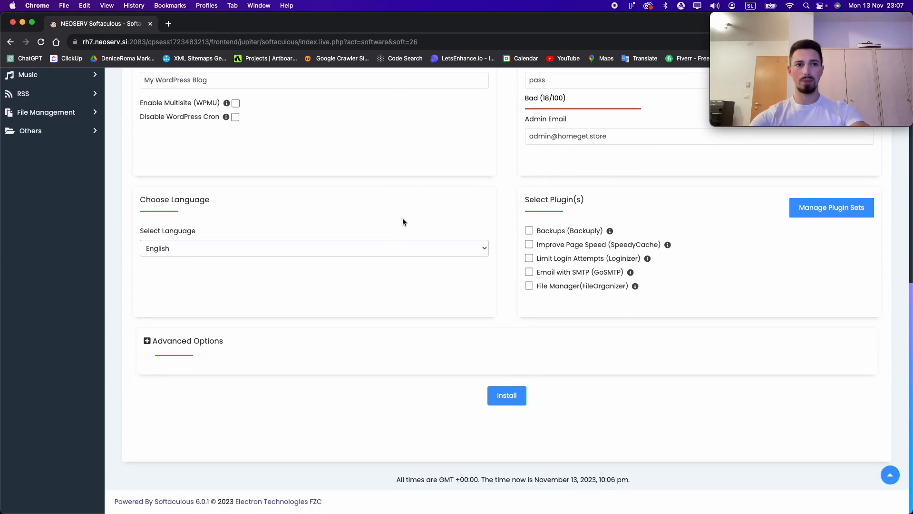
scroll(402, 221, up, 5)
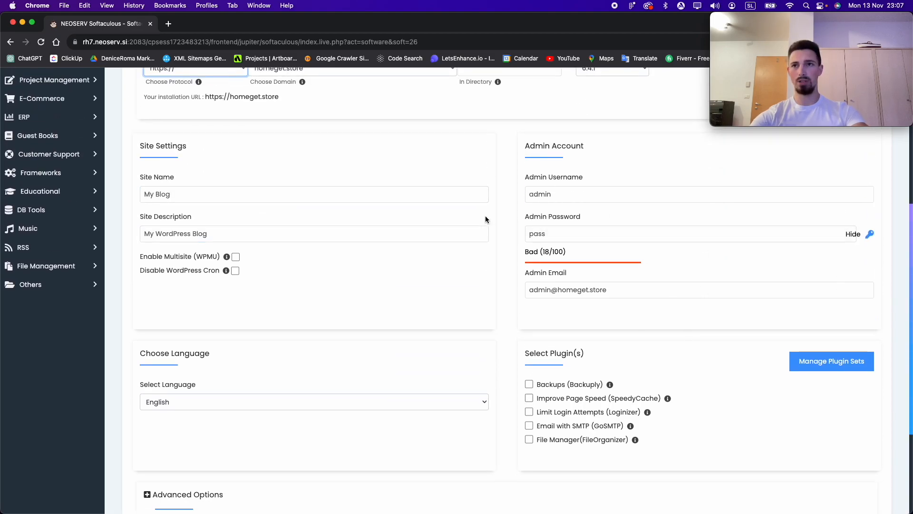
click(296, 189)
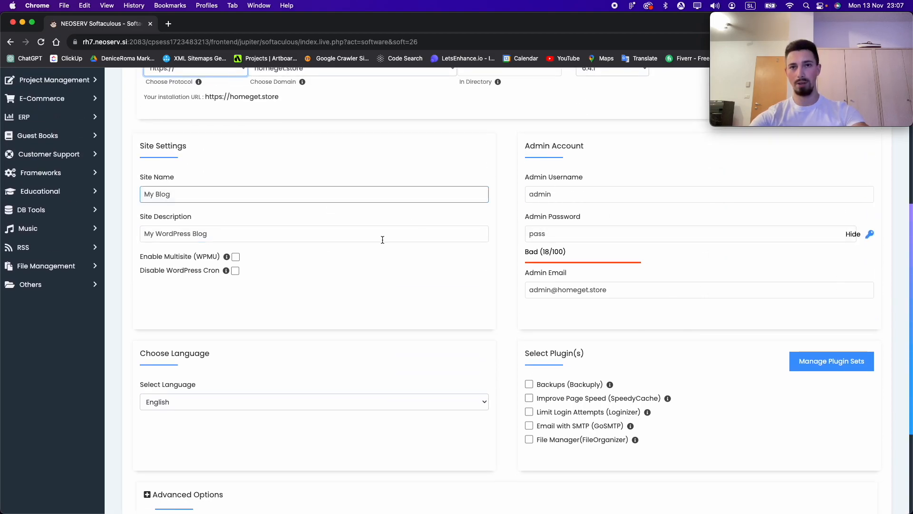
scroll(385, 310, down, 3)
scroll(470, 314, up, 5)
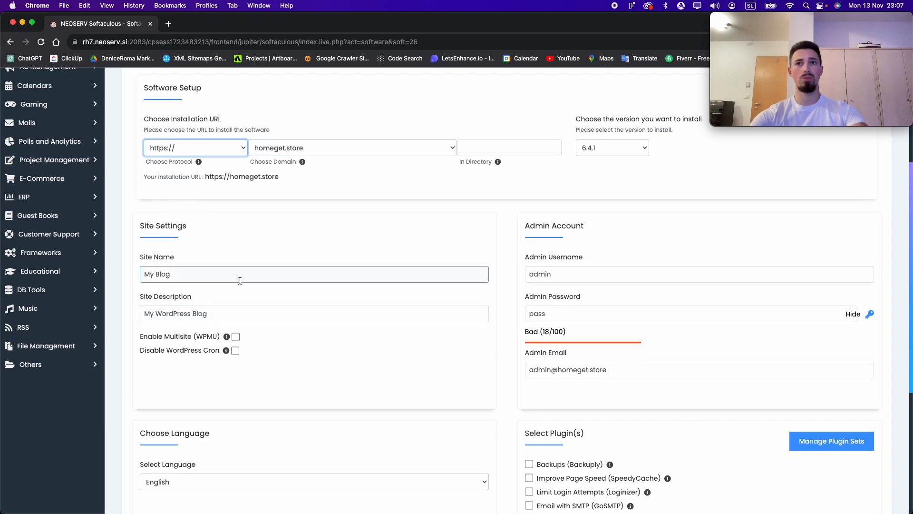
scroll(240, 271, down, 5)
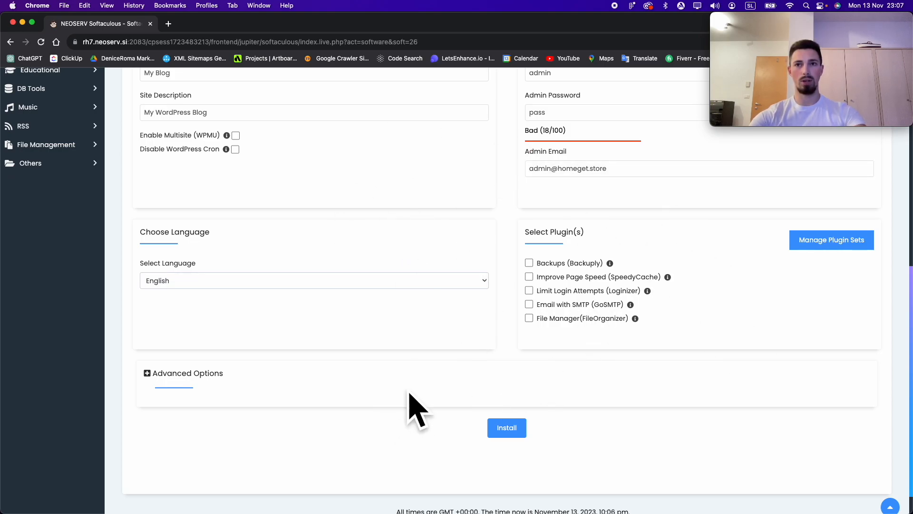
click(507, 431)
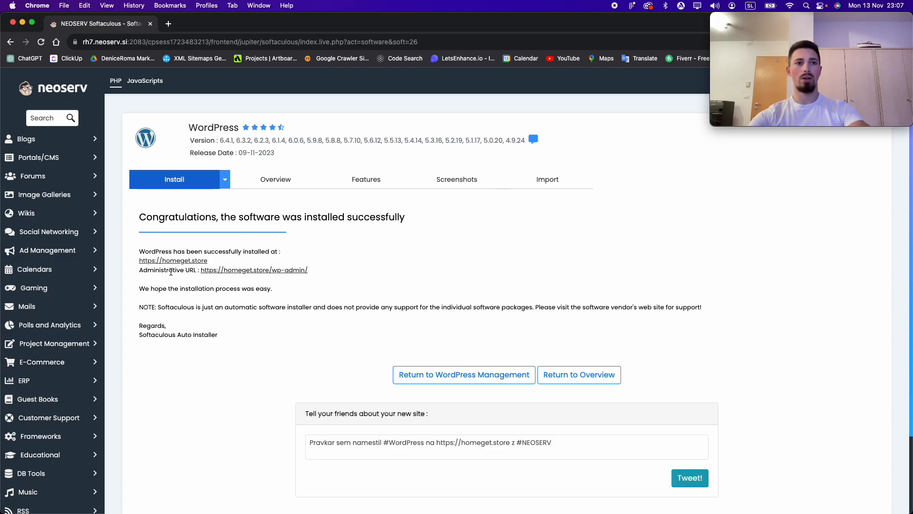
click(263, 272)
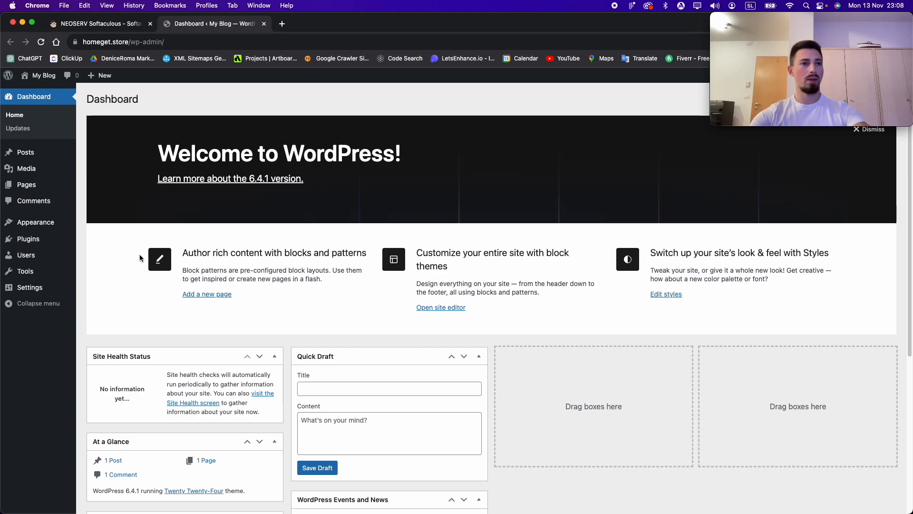
Go from the Plugins list to the Add New Plugin page.
click(28, 242)
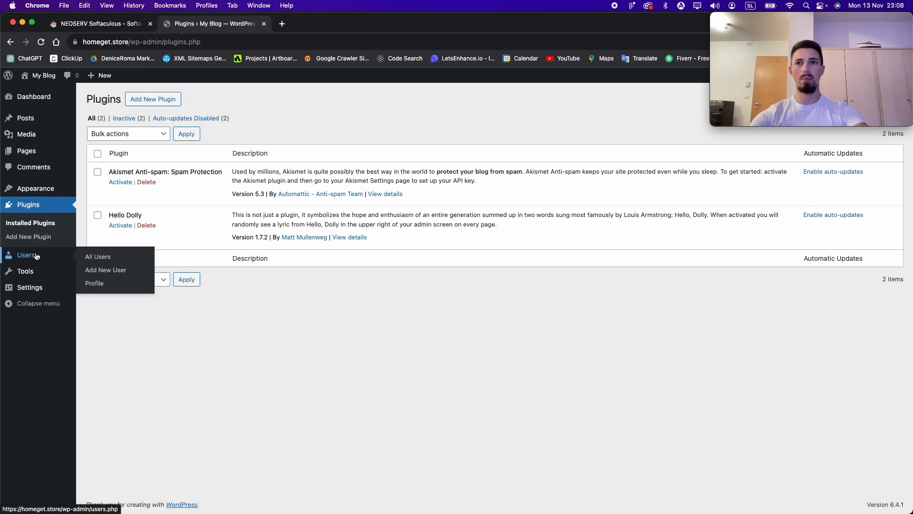
drag(845, 19, 137, 406)
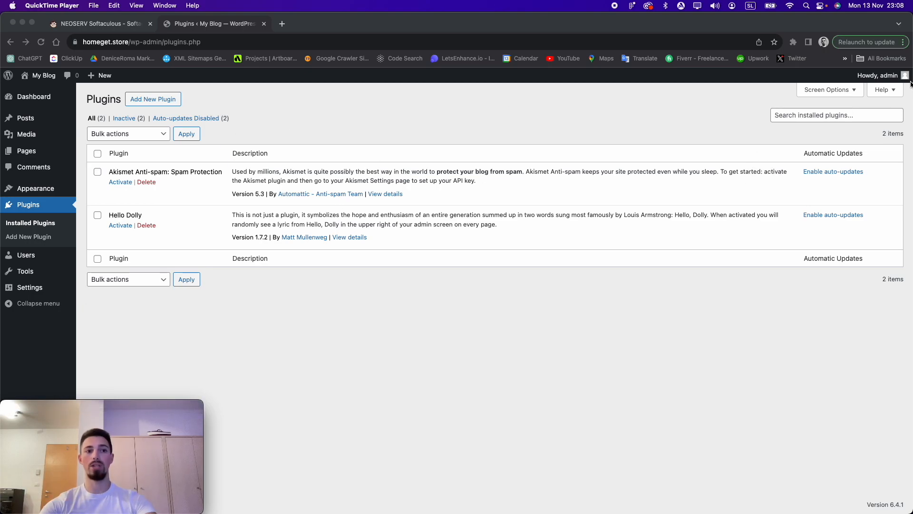
click(775, 115)
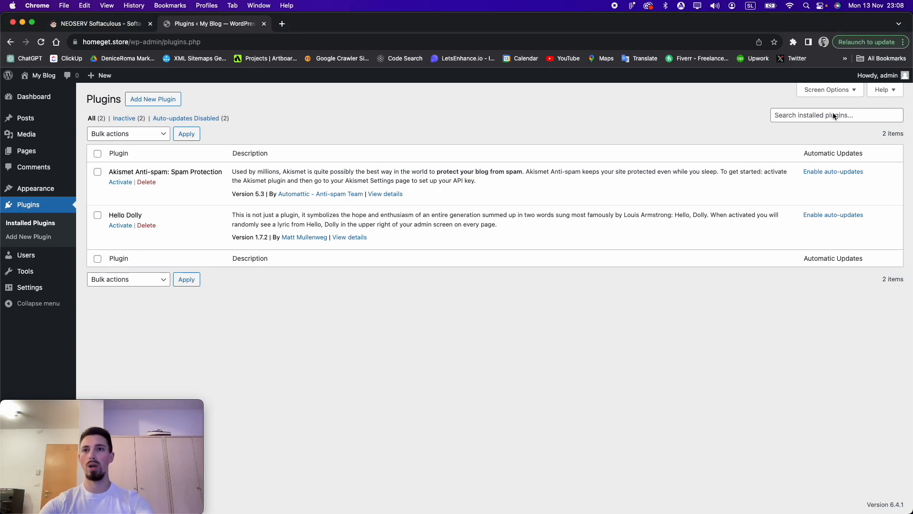
click(150, 100)
Search the plugin directory for 'all in one wp'.
click(786, 128)
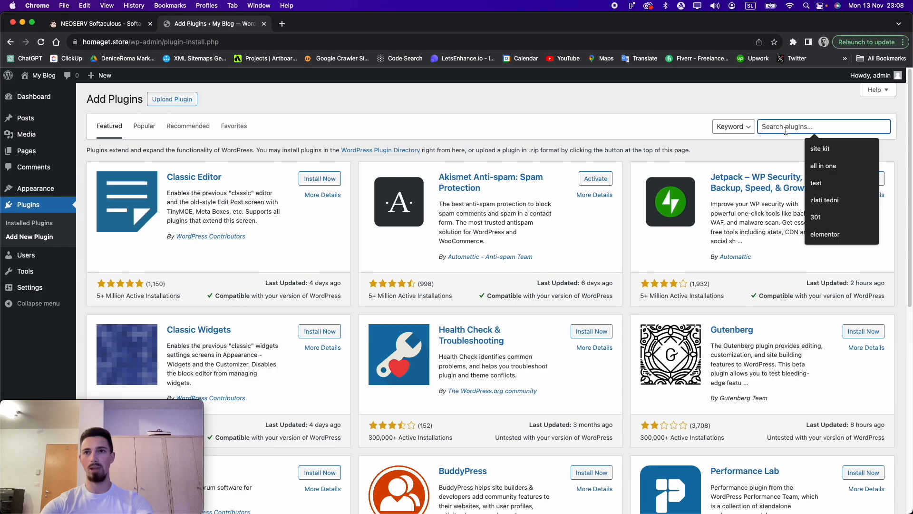
text(wp)
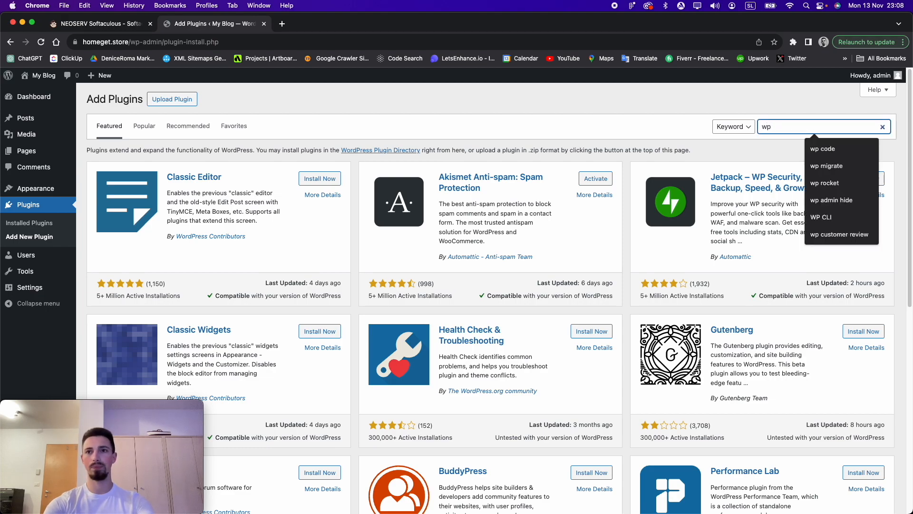
key(BackSpace)
key(BackSpace)
key(BackSpace)
text(al i)
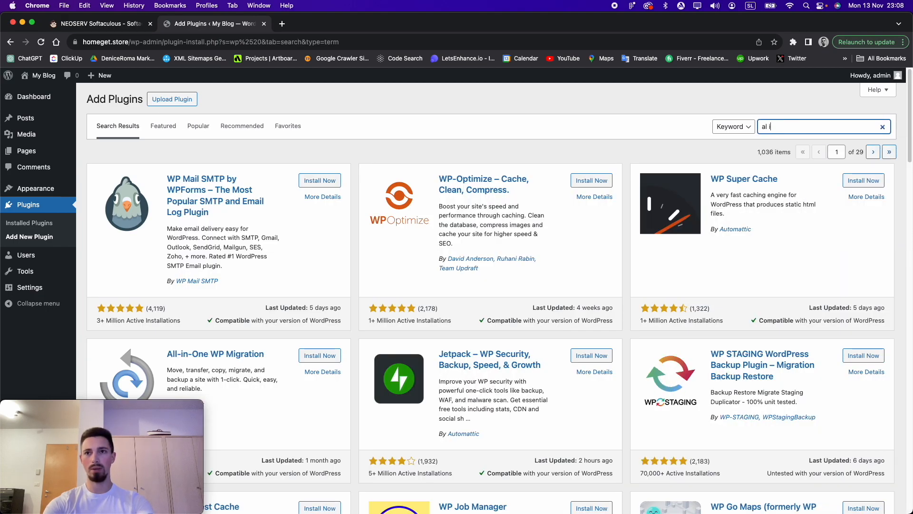
key(BackSpace)
key(BackSpace)
text(l in one wp)
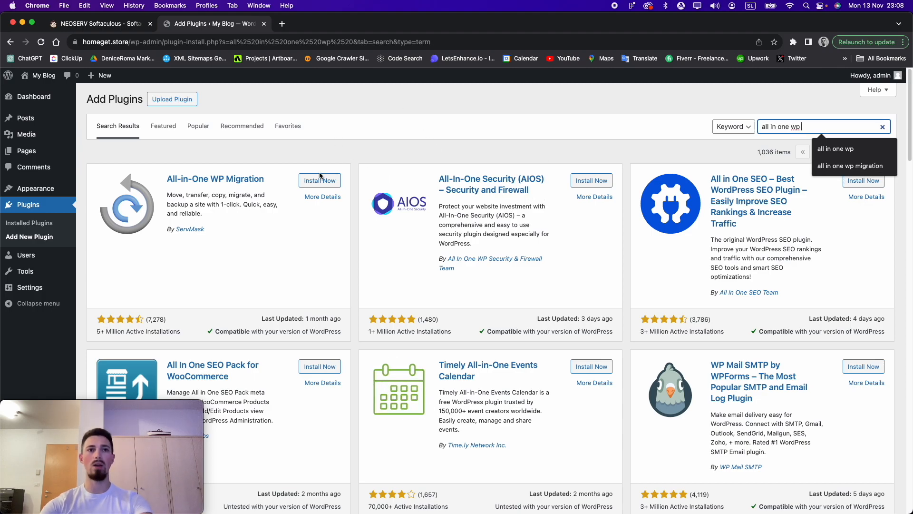
click(167, 104)
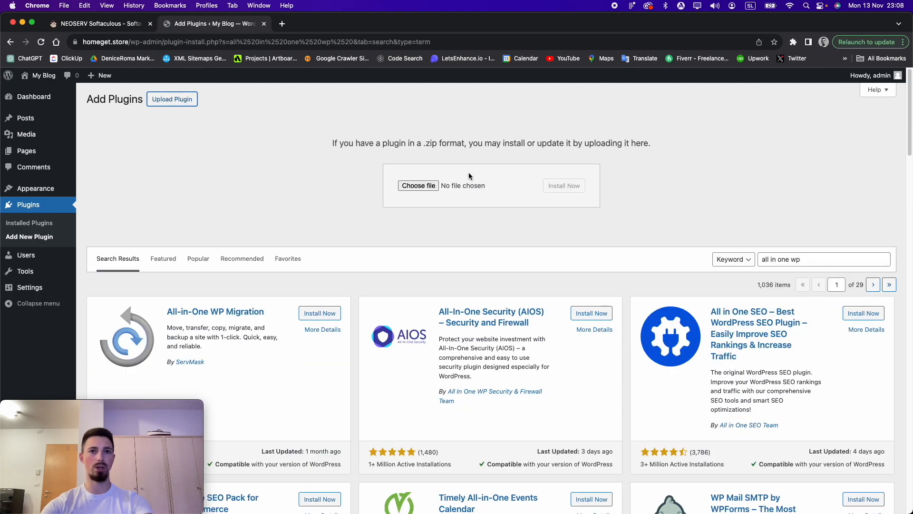
Install All-in-One WP Migration 7.79 and activate it.
scroll(381, 238, down, 3)
scroll(343, 285, down, 1)
click(324, 152)
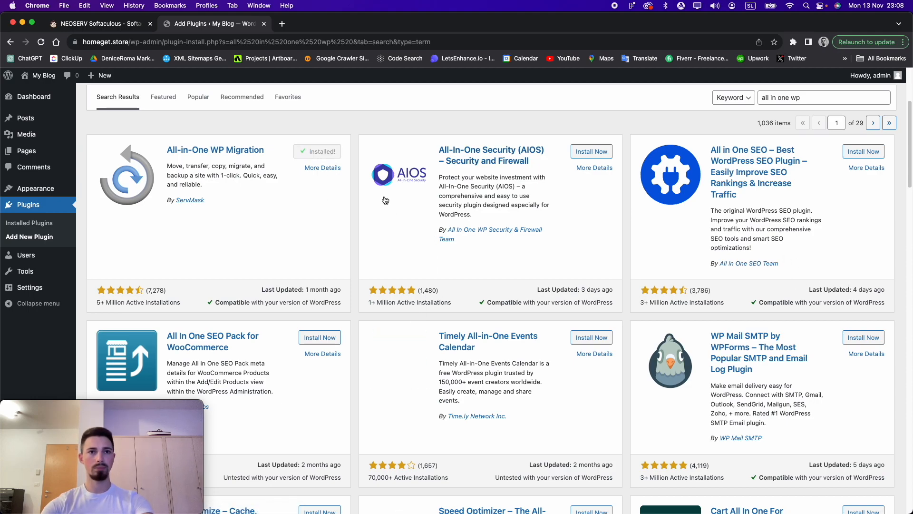
click(323, 152)
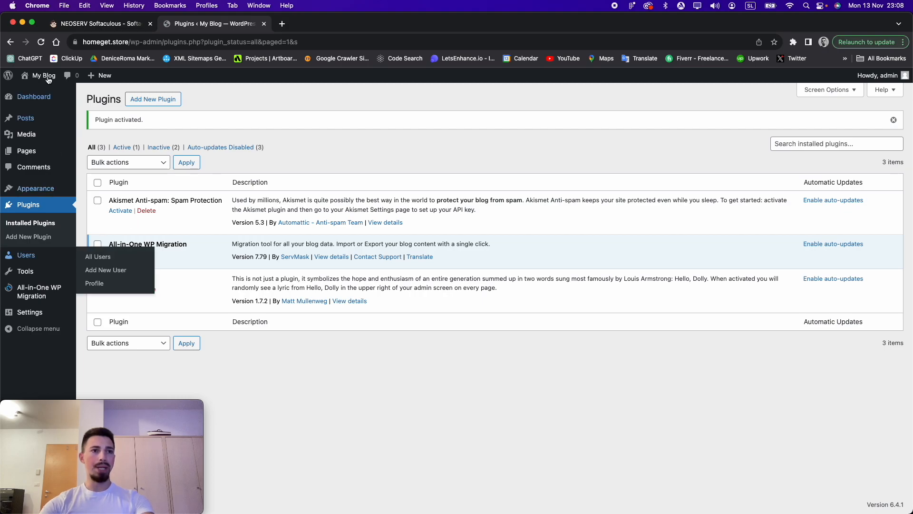
Import the homeget.store .wpress backup through All-in-One WP Migration's Import From > File.
mouse_move(36, 291)
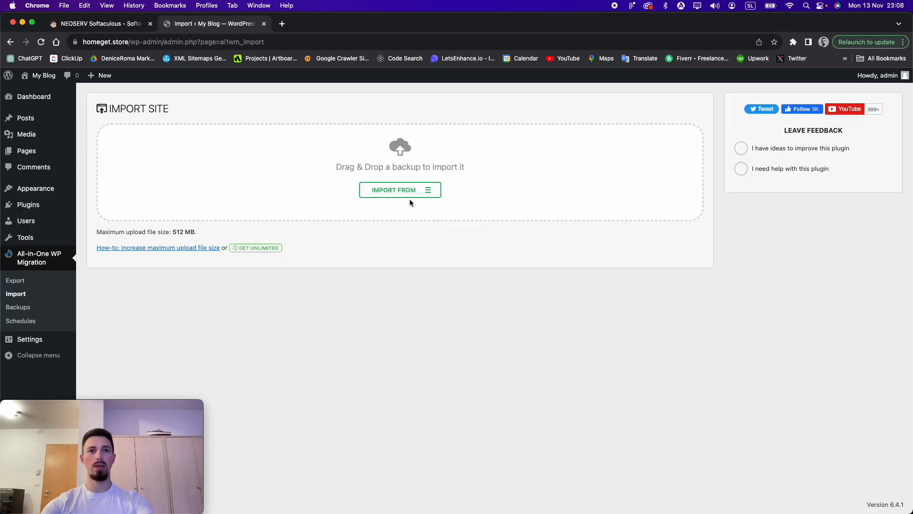
click(411, 196)
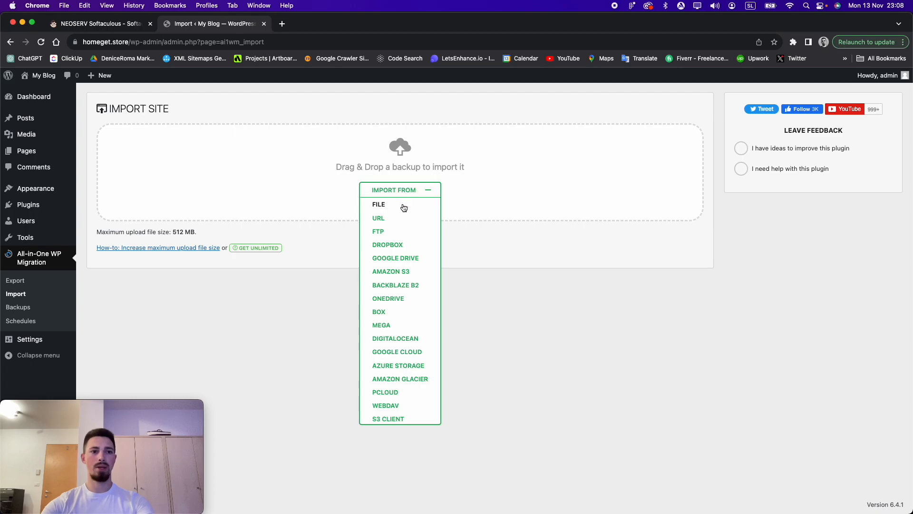
click(405, 208)
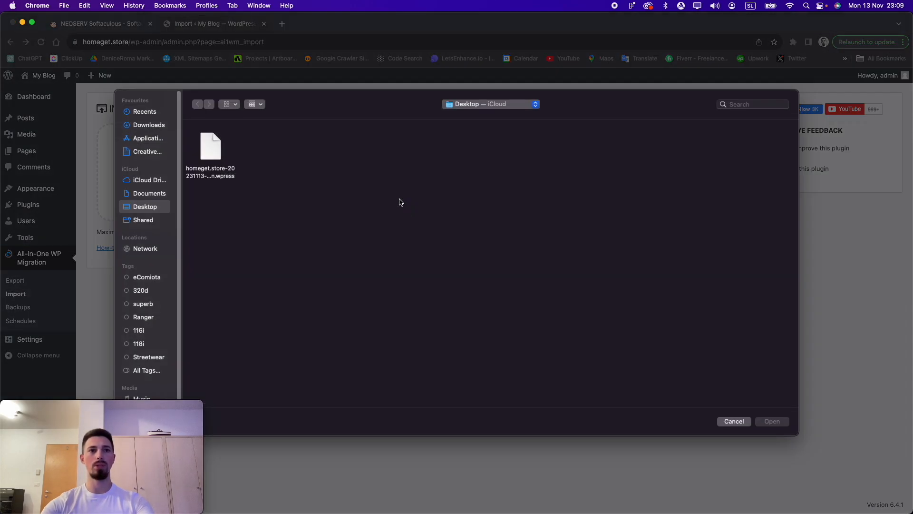
click(226, 179)
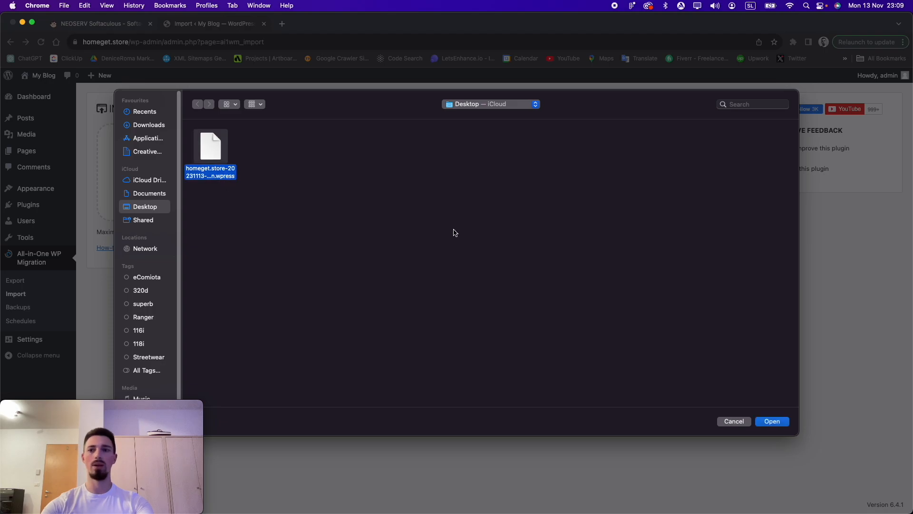
click(778, 424)
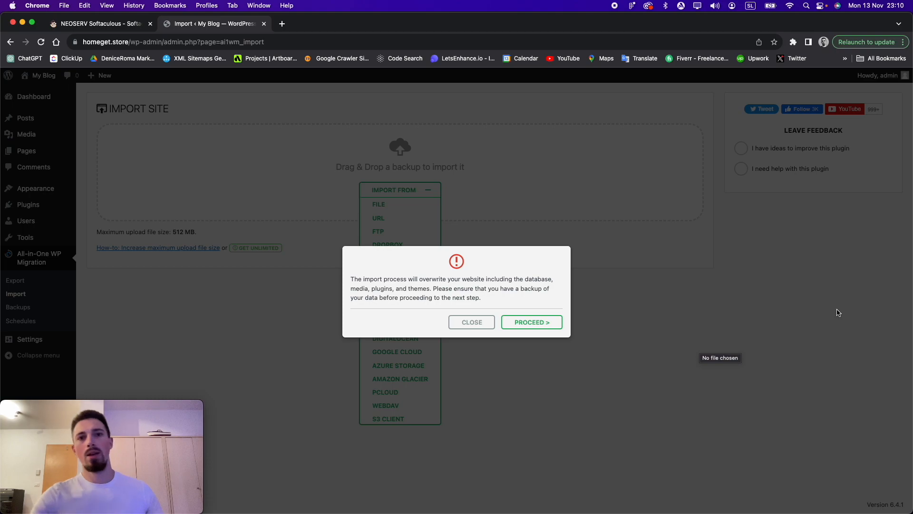
Proceed with overwriting the site, finish the import, then open Settings to reach the login.
click(549, 323)
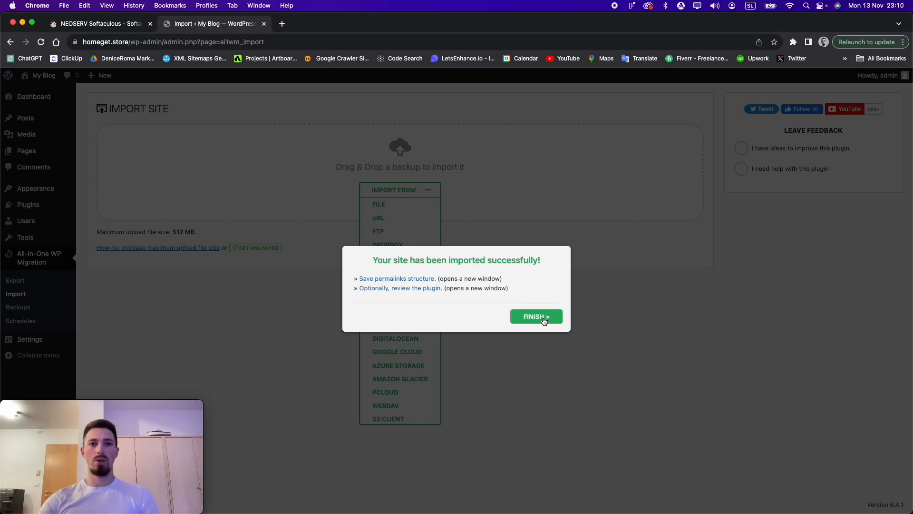
click(544, 322)
mouse_move(133, 413)
drag(136, 411, 854, 18)
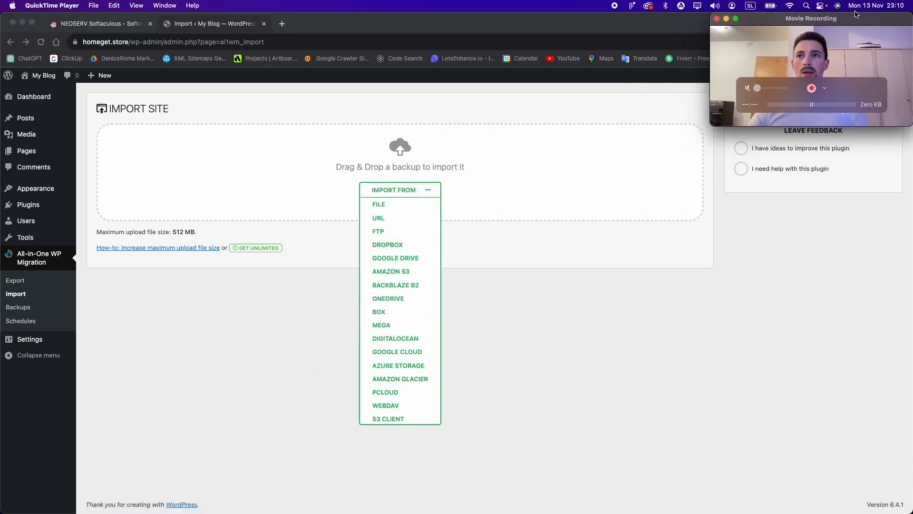
click(32, 341)
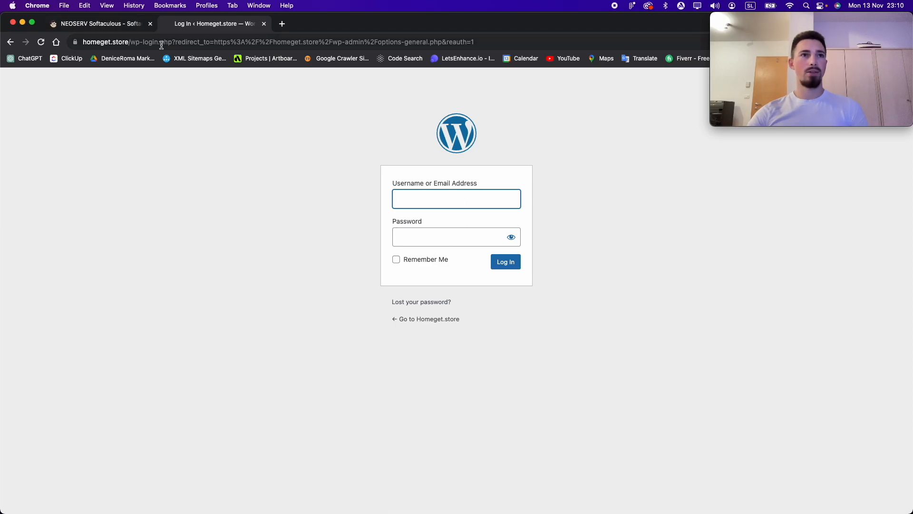
Close the login tab, reopen the restored dashboard, and open Visit Site in a new tab.
click(264, 24)
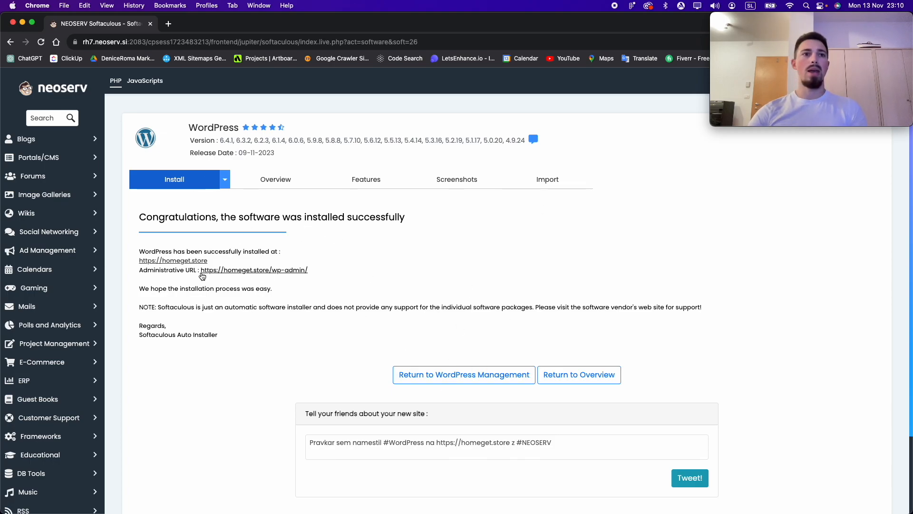
click(281, 270)
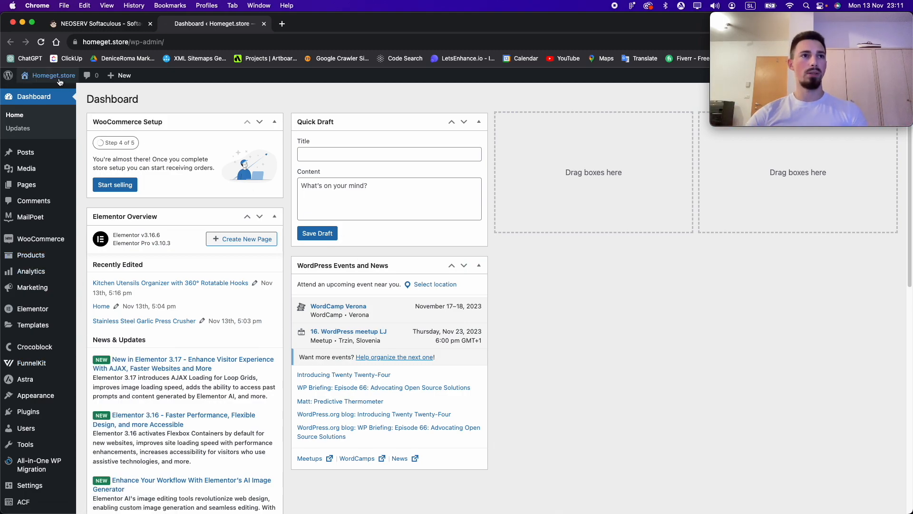
mouse_move(60, 81)
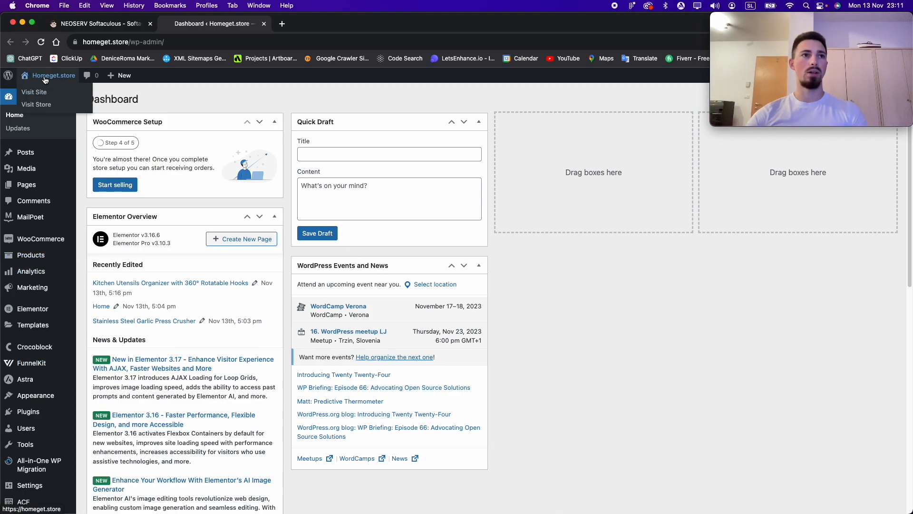
right_click(38, 91)
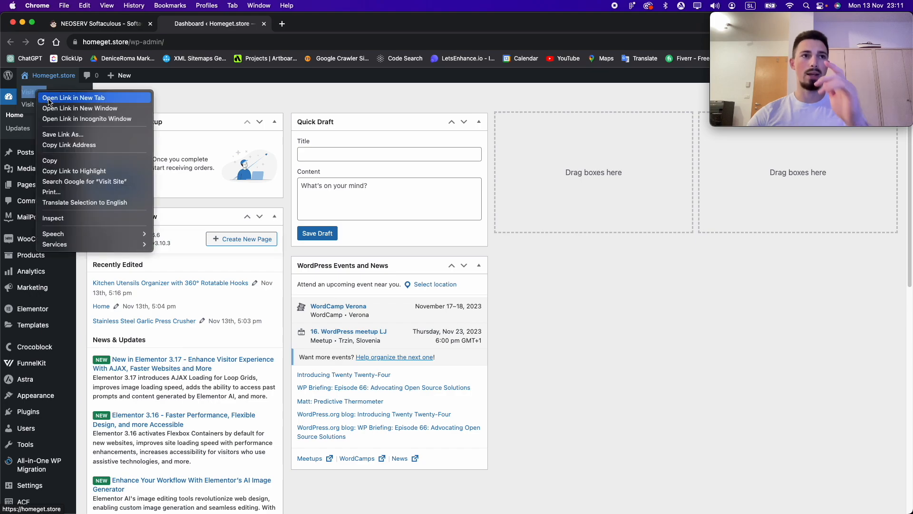
click(73, 98)
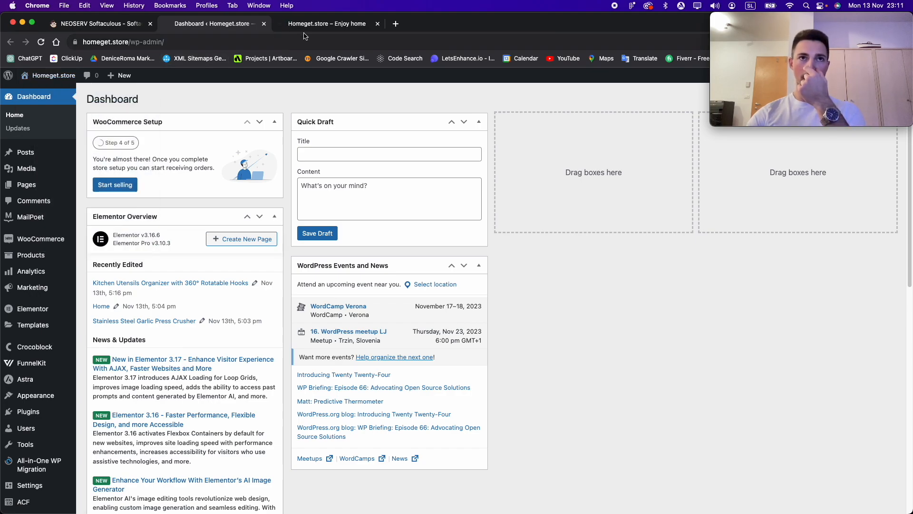
Switch to the 'Homeget.store – Enjoy home' tab and scroll the homepage to the reviews and back.
click(309, 24)
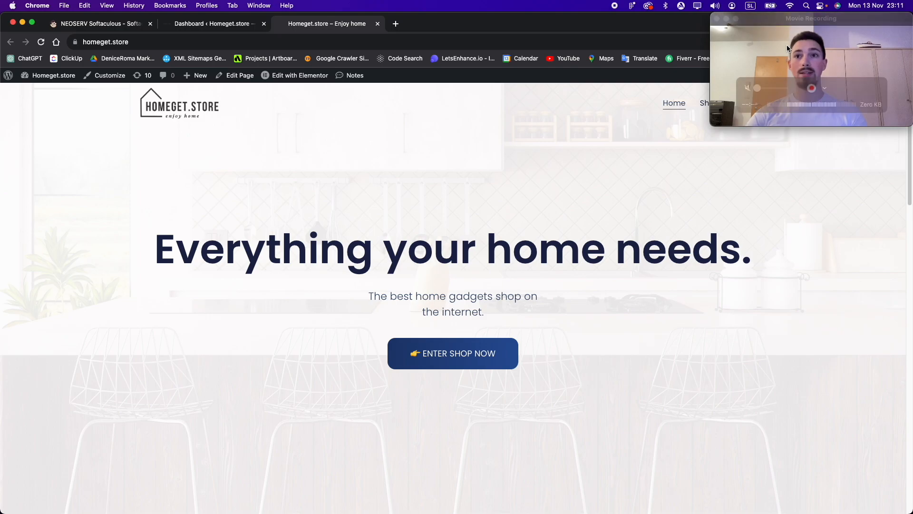
drag(766, 19, 106, 412)
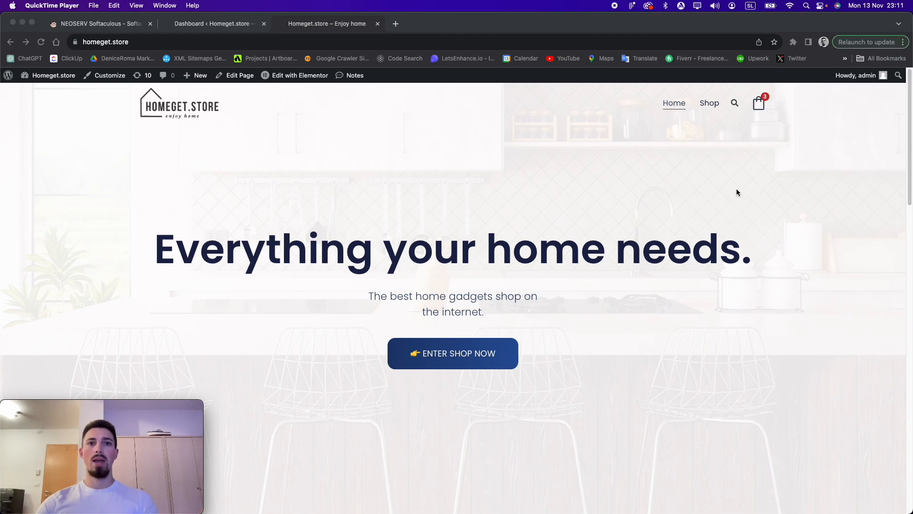
scroll(758, 188, down, 3)
scroll(760, 190, up, 3)
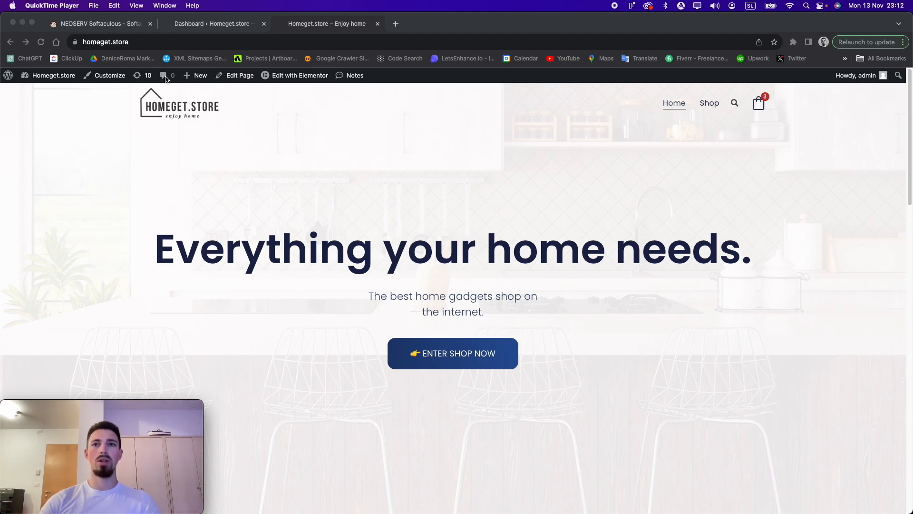
scroll(668, 265, down, 3)
scroll(673, 267, up, 3)
scroll(637, 284, down, 3)
scroll(623, 286, down, 5)
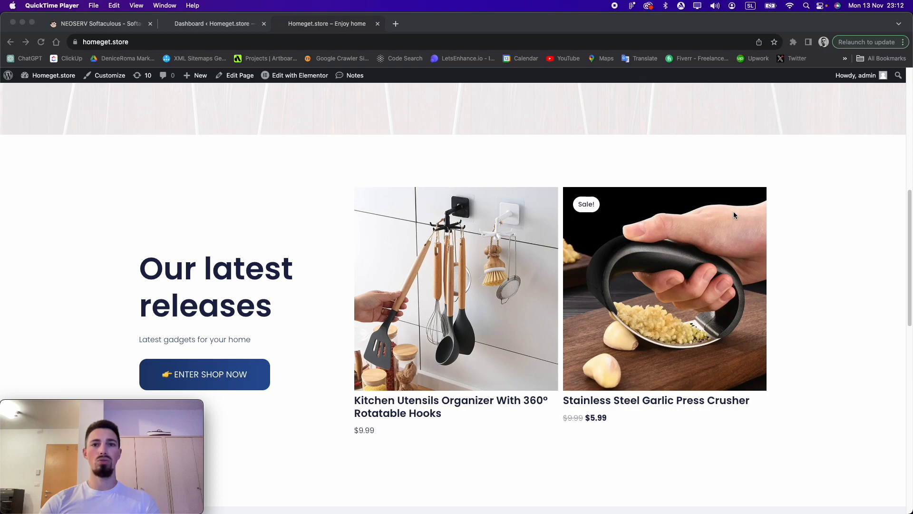
scroll(747, 229, down, 3)
scroll(731, 264, down, 6)
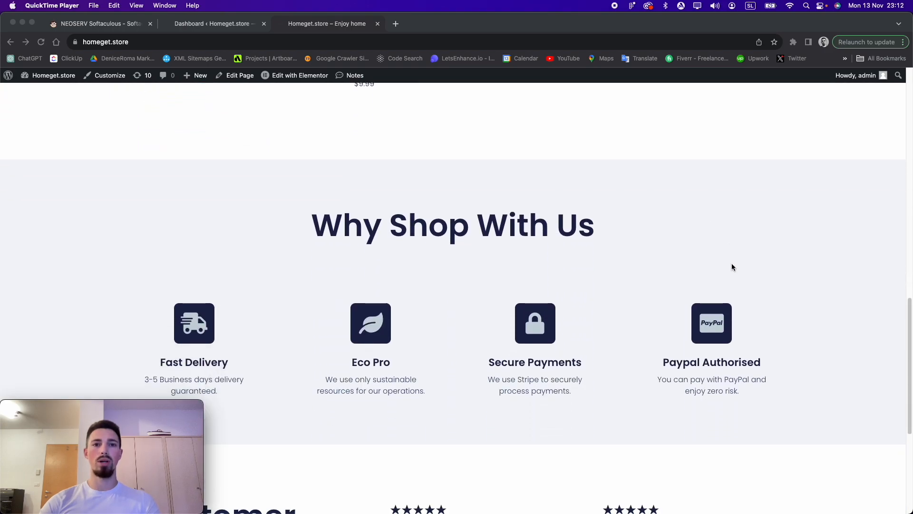
scroll(647, 291, down, 3)
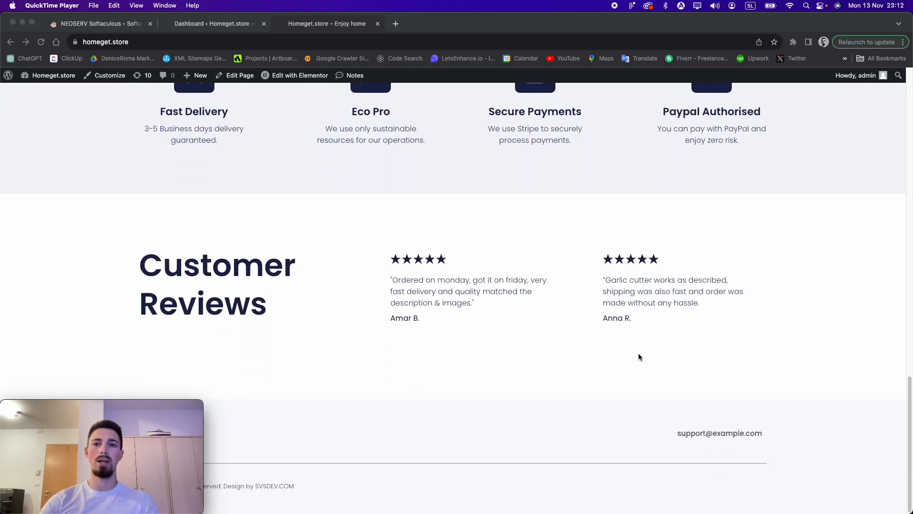
scroll(647, 352, up, 20)
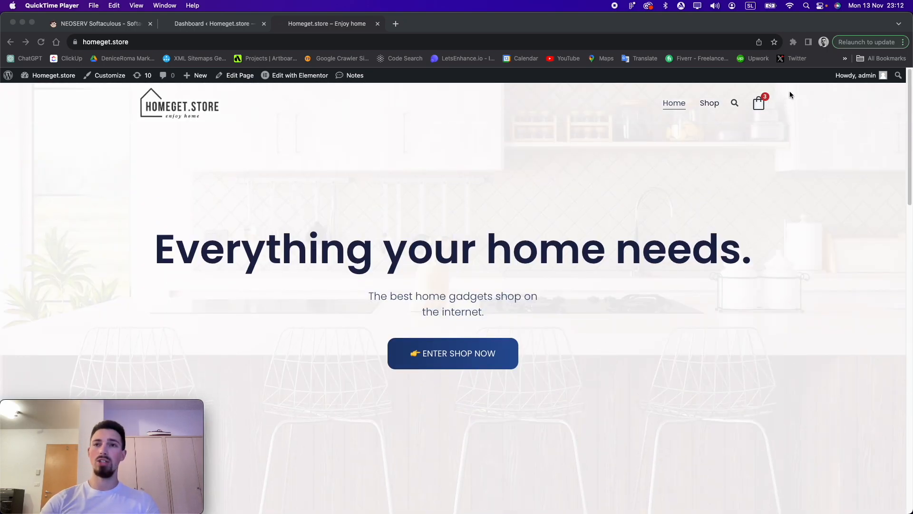
click(763, 105)
Enter the shop from the homepage and open the garlic press product page.
click(485, 352)
scroll(288, 149, down, 2)
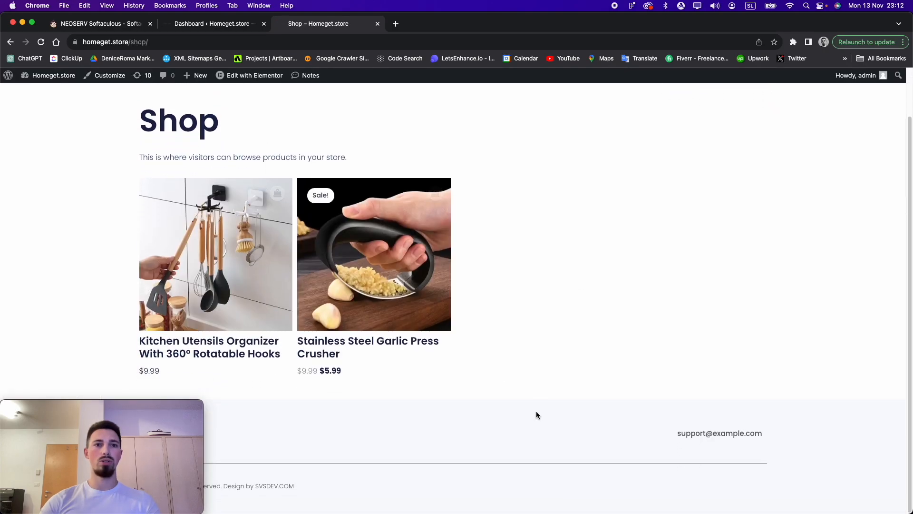
scroll(451, 323, up, 2)
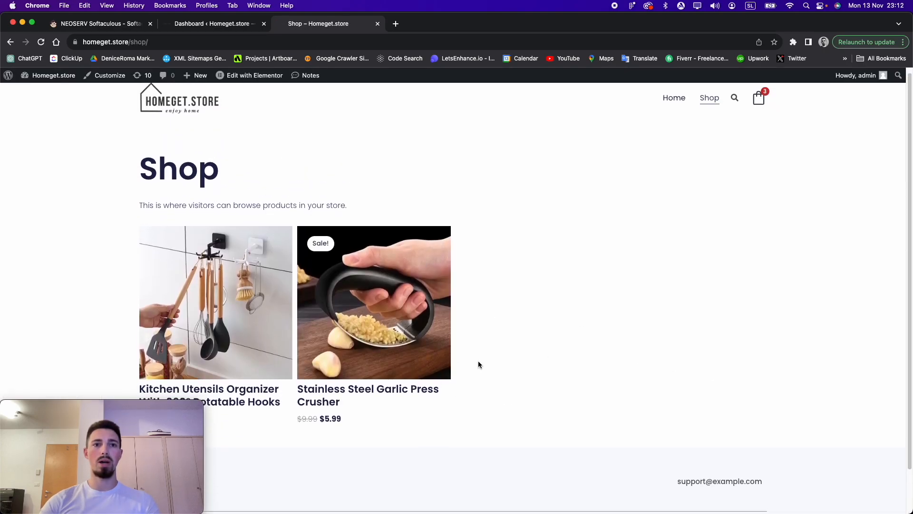
scroll(478, 361, down, 2)
click(391, 284)
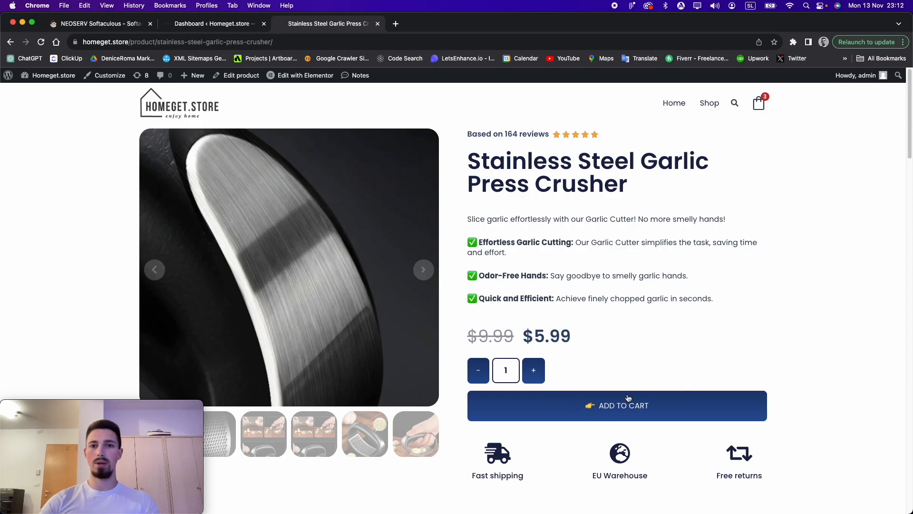
Test the garlic press quantity up to 3, back to 1, and review the product page.
click(541, 377)
click(533, 375)
click(479, 373)
click(480, 373)
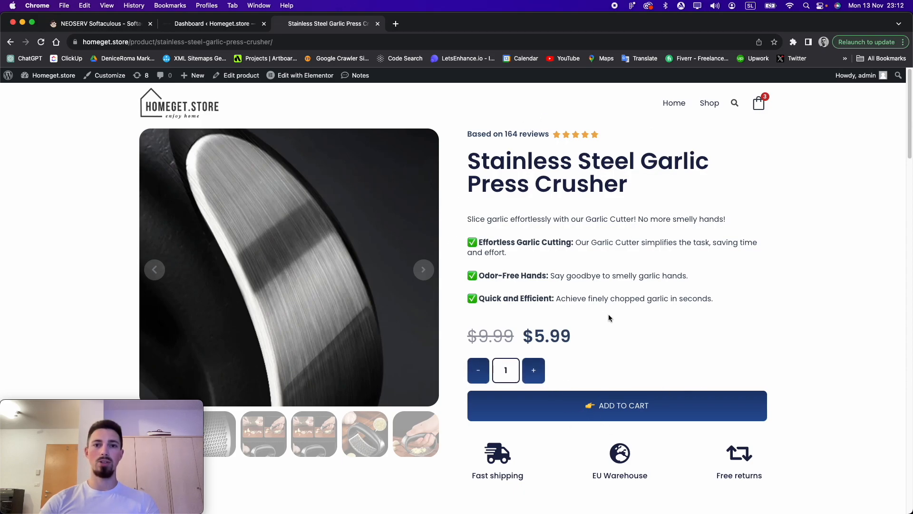
scroll(606, 316, down, 8)
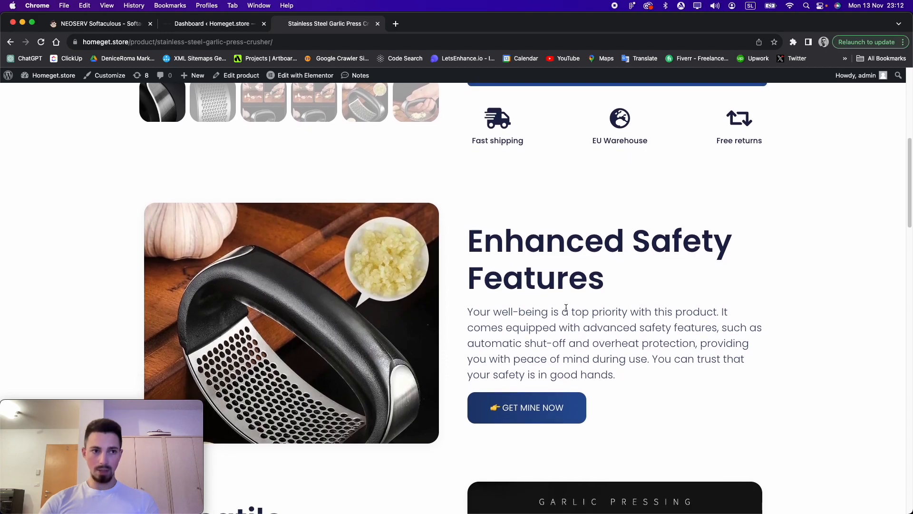
scroll(566, 308, down, 12)
scroll(652, 247, down, 4)
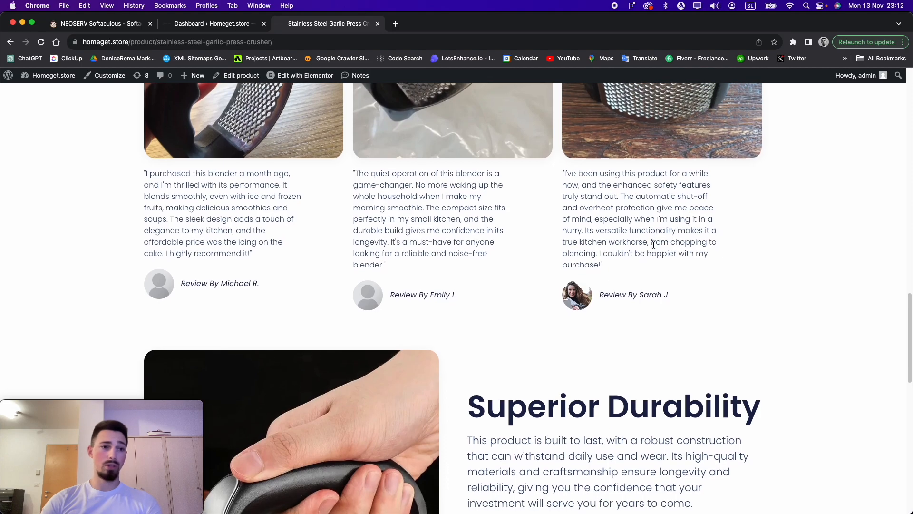
scroll(653, 245, down, 5)
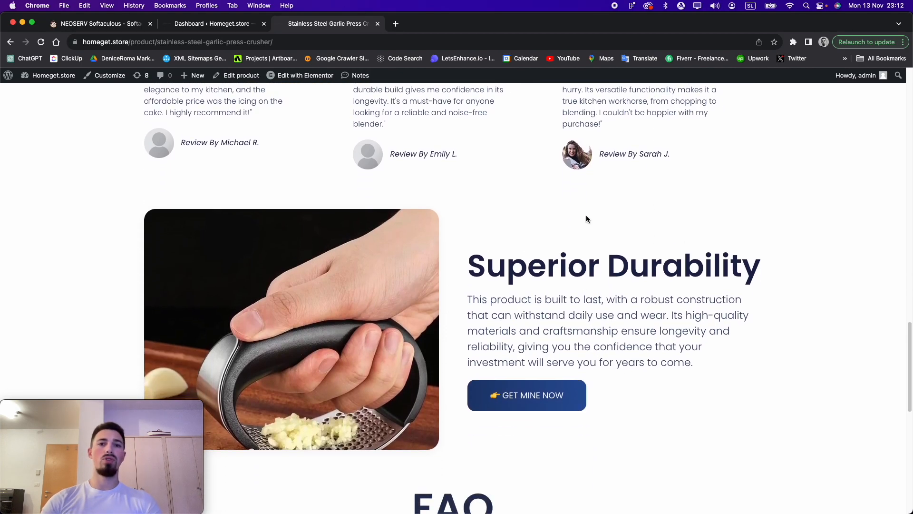
scroll(586, 219, down, 5)
scroll(587, 220, down, 7)
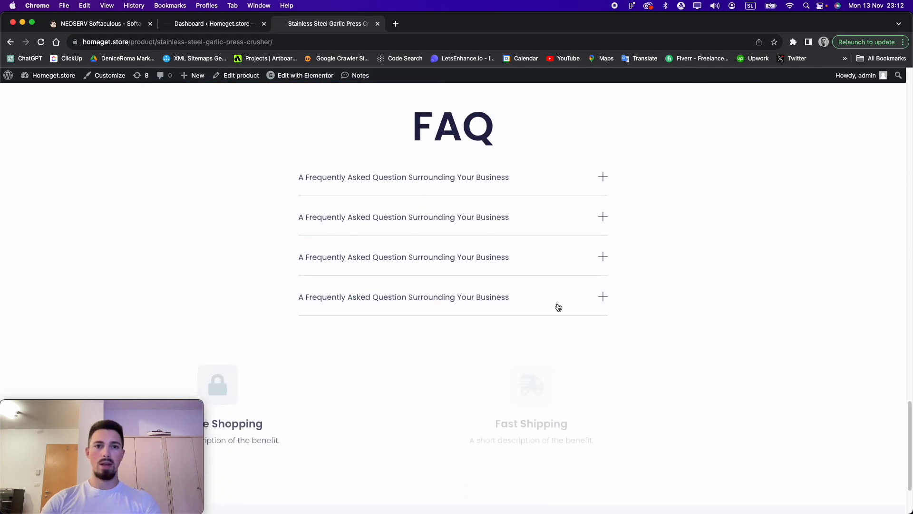
scroll(564, 303, up, 20)
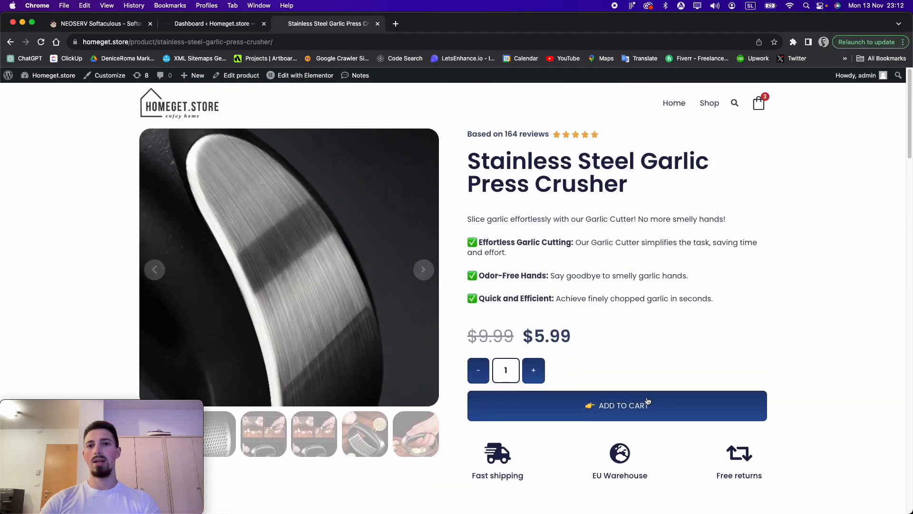
Review the $27.96 cart at checkout, then bring up the About WordPress 6.4.1 page.
click(649, 405)
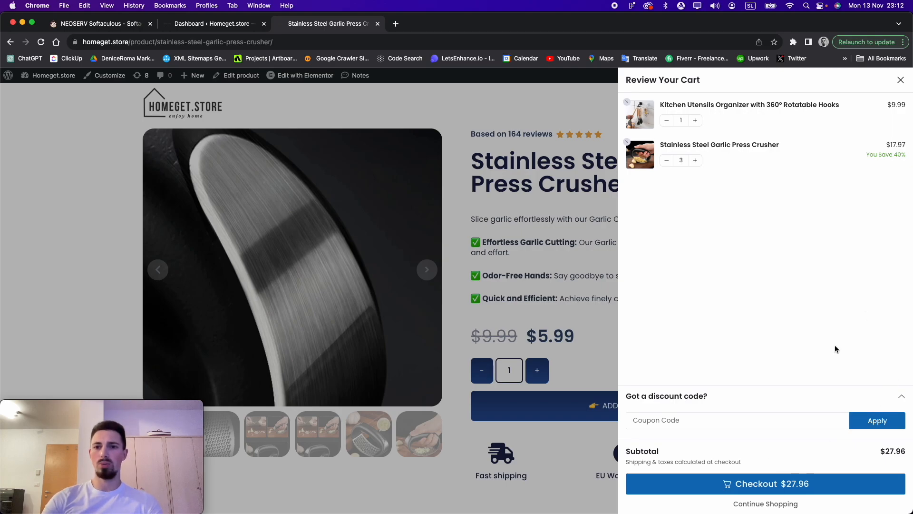
click(804, 485)
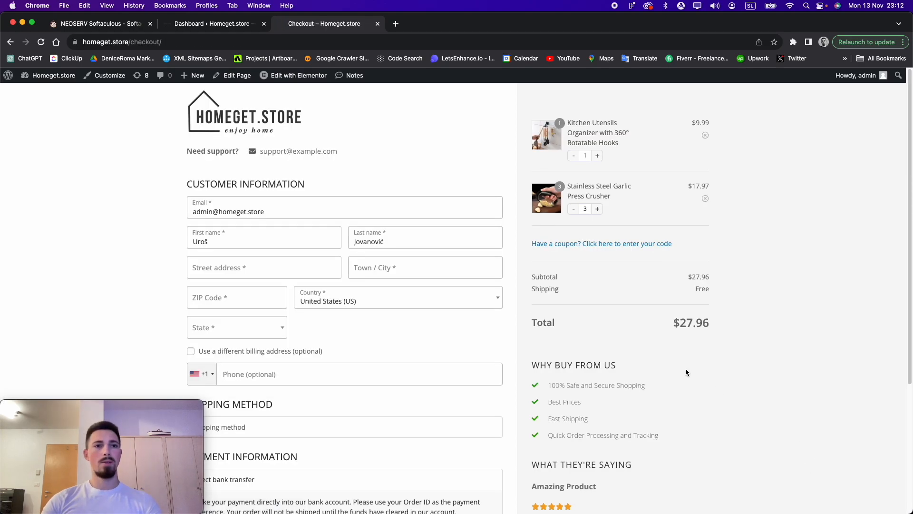
scroll(666, 339, down, 1)
scroll(577, 202, up, 2)
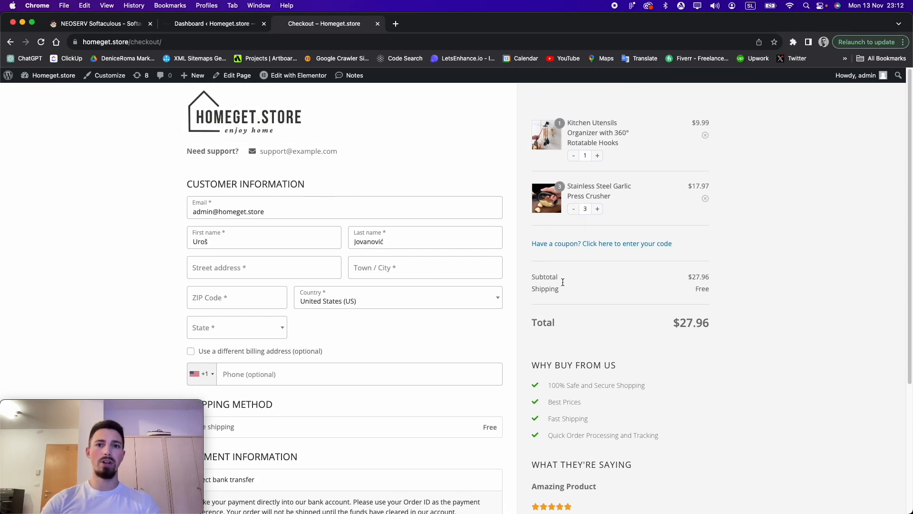
scroll(564, 320, down, 3)
scroll(547, 342, down, 1)
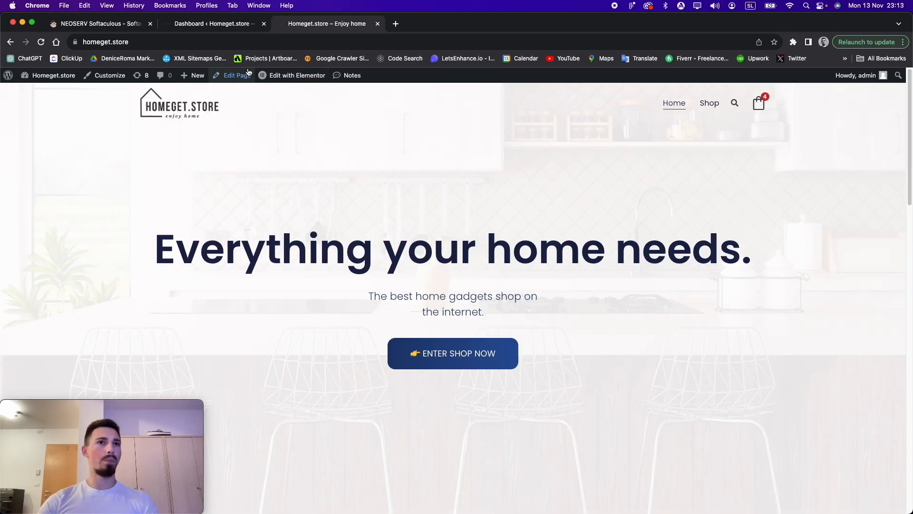
click(10, 77)
drag(151, 407, 846, 23)
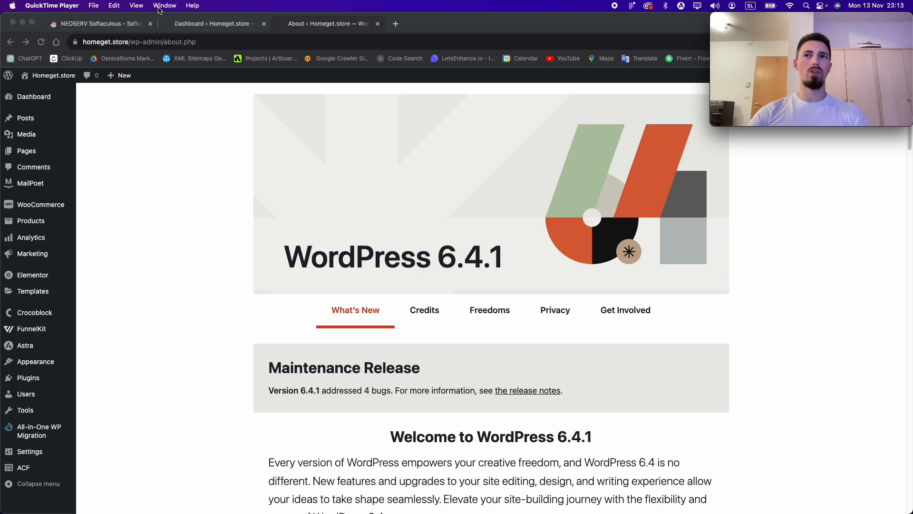
In the admin user's profile, replace the old e-mail with the suggested support e-mail address.
click(27, 400)
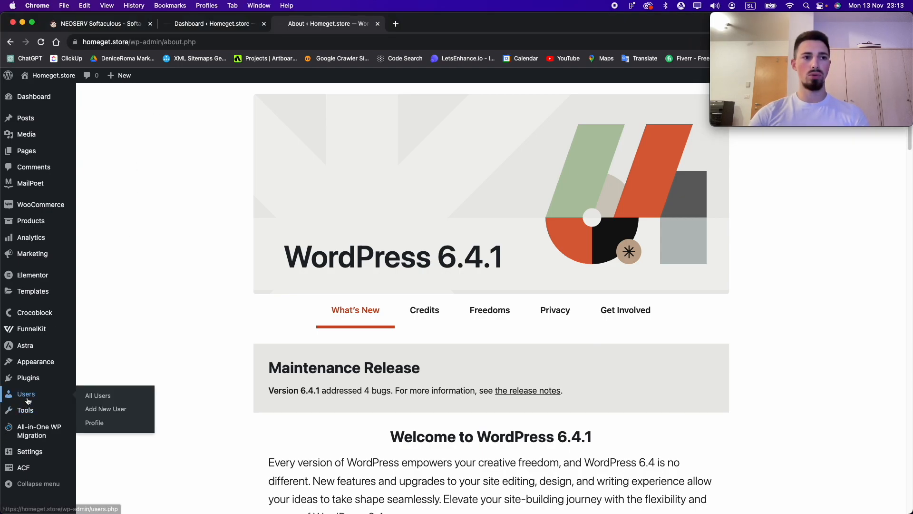
click(27, 400)
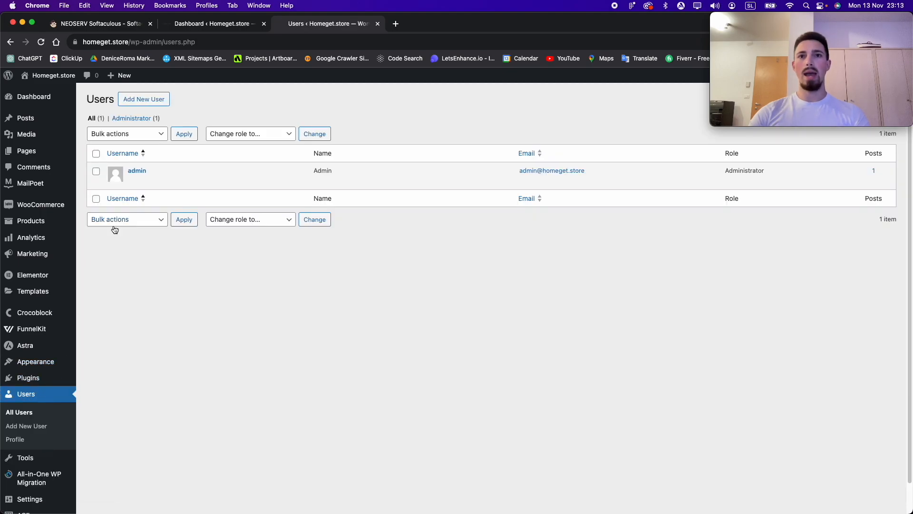
click(143, 170)
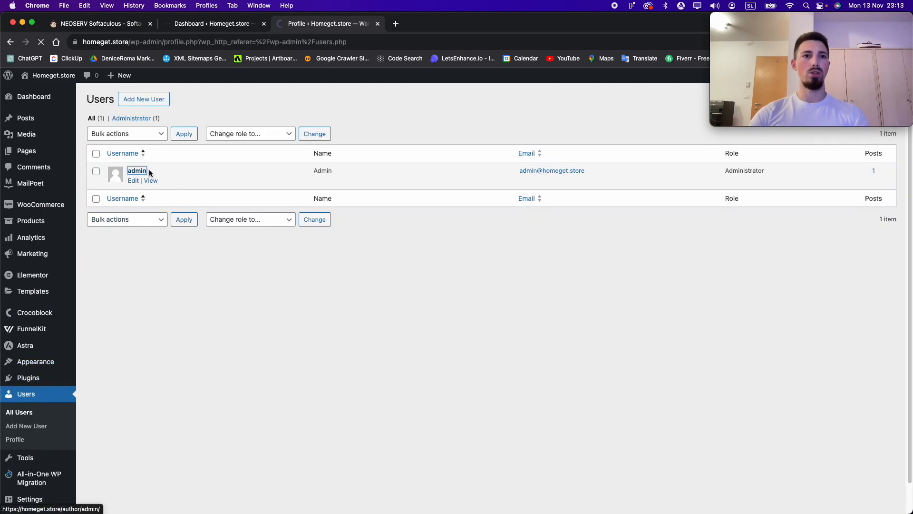
scroll(204, 286, down, 6)
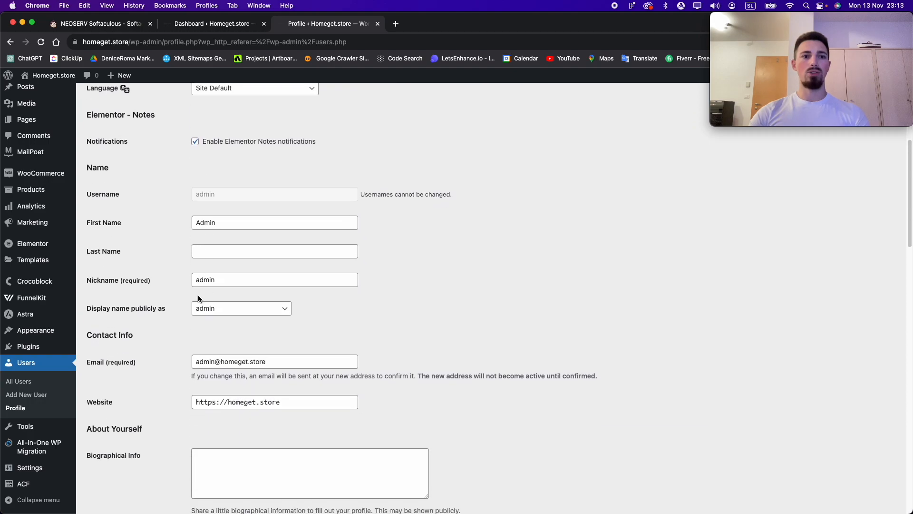
click(295, 362)
drag(296, 362, 190, 356)
text(su)
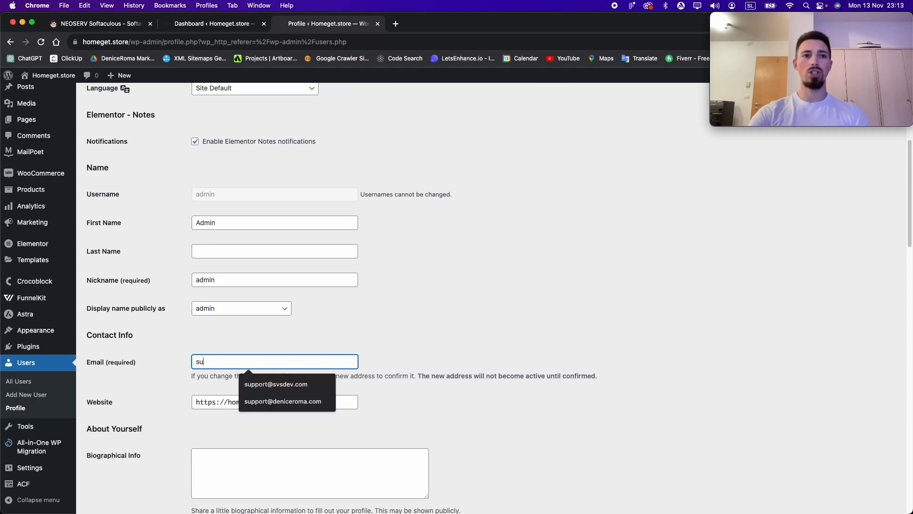
text(pport)
click(291, 384)
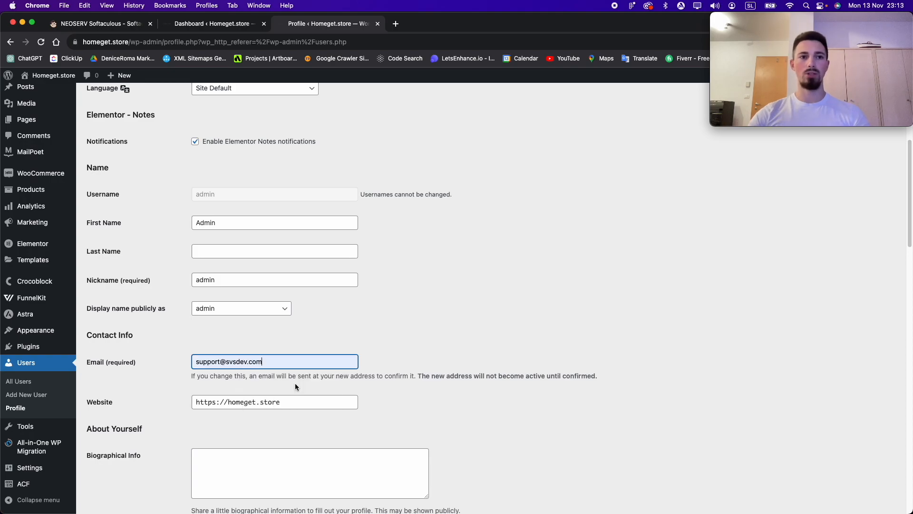
scroll(228, 296, up, 3)
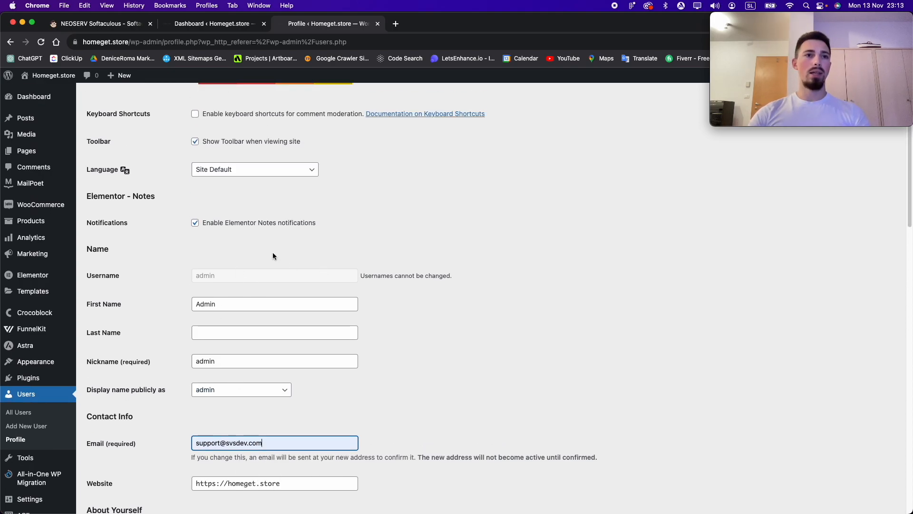
scroll(272, 256, down, 10)
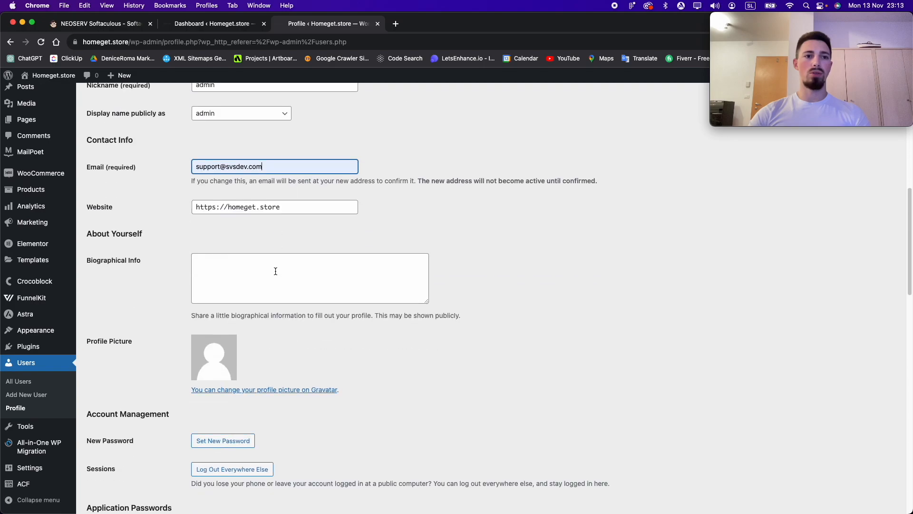
scroll(275, 271, down, 5)
Generate a new strong password, copy it, and save the updated profile.
click(244, 302)
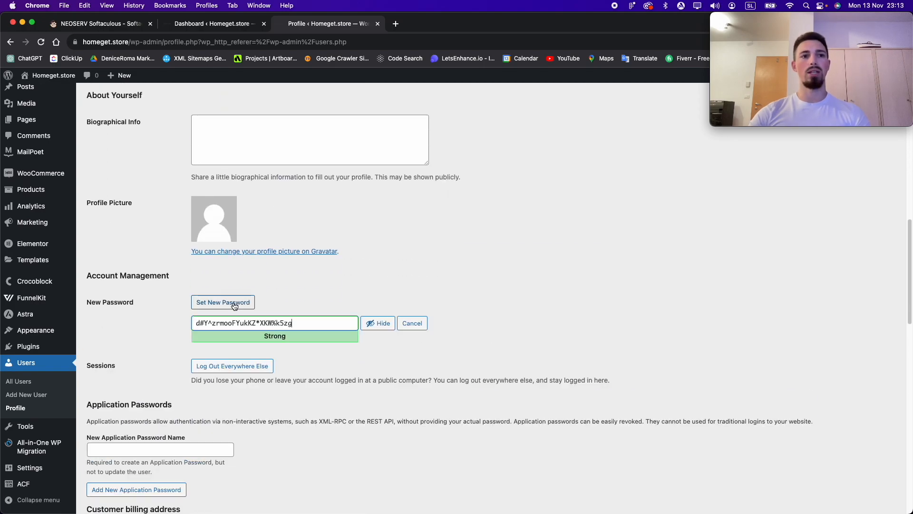
triple_click(292, 323)
drag(288, 323, 139, 317)
scroll(304, 330, down, 8)
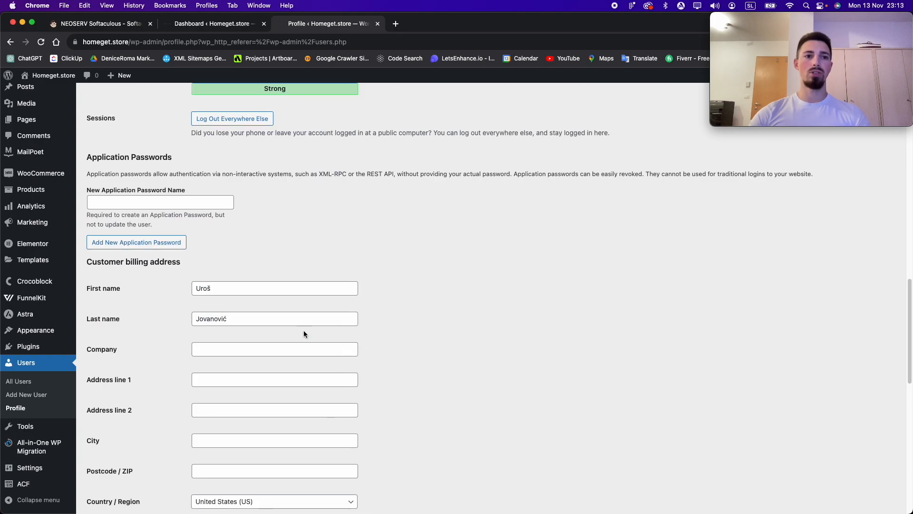
scroll(293, 324, down, 10)
click(113, 464)
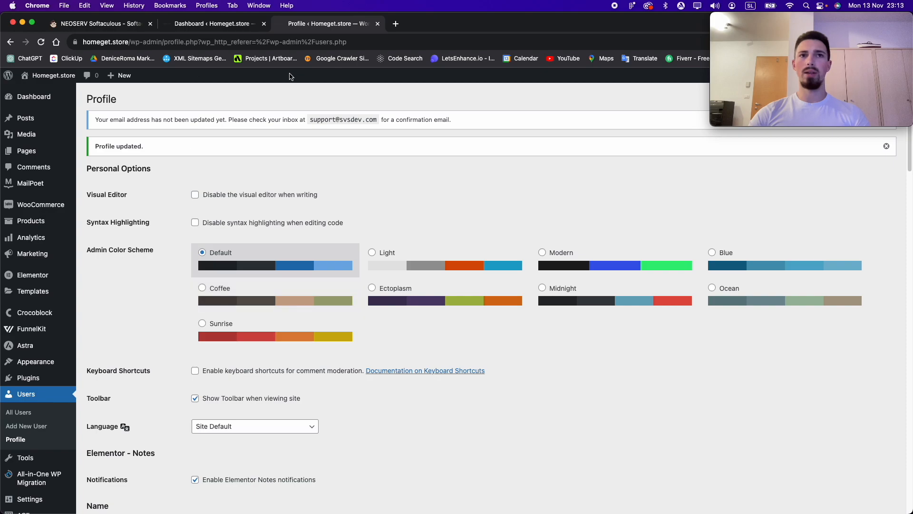
In a private window, log into homeget.store/wp-admin with the admin username and the new password.
drag(164, 44, 83, 43)
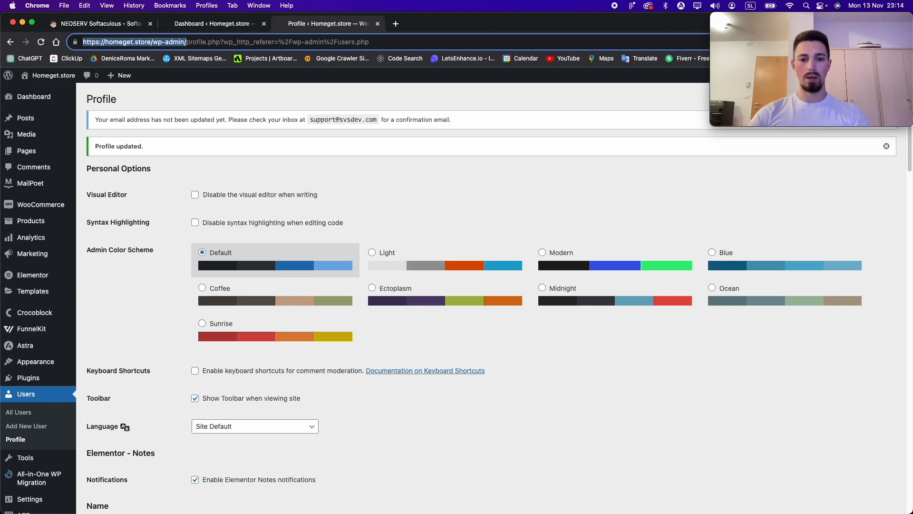
key(super+m)
click(171, 23)
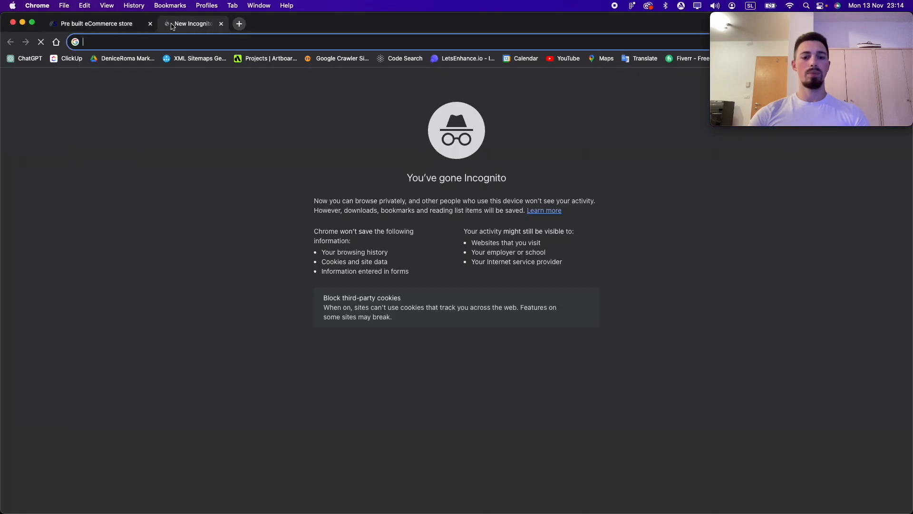
text(homeget.store/)
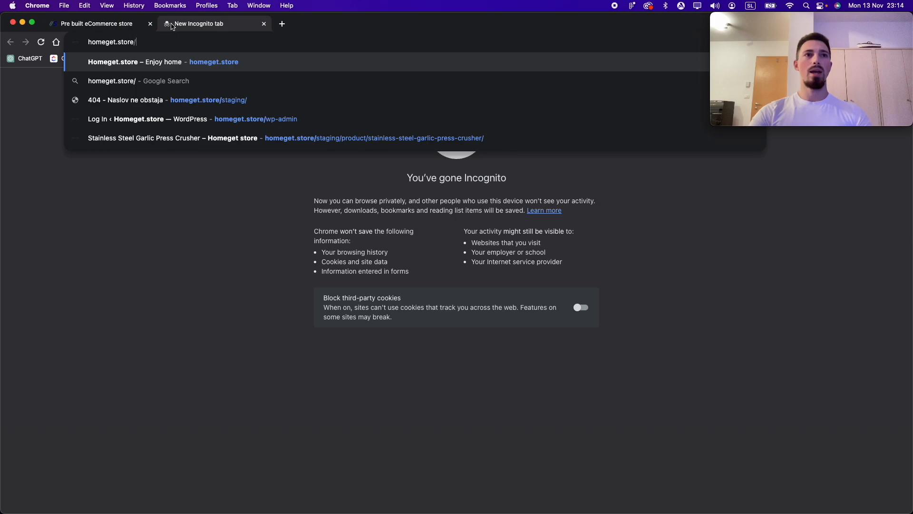
text(wp-admin)
key(Return)
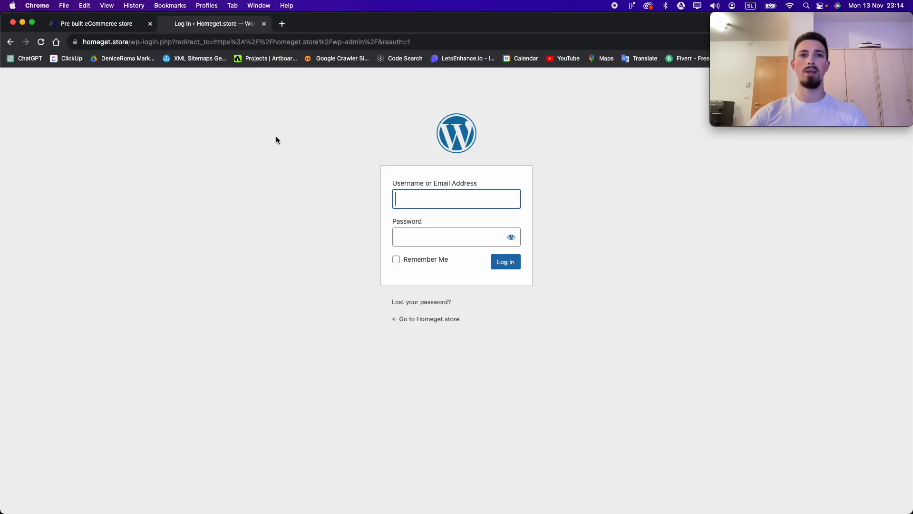
click(444, 198)
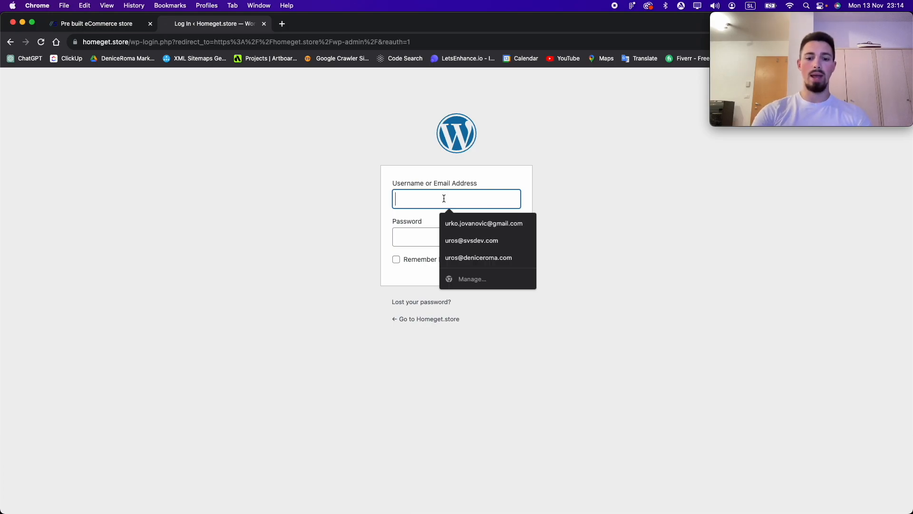
text(admin)
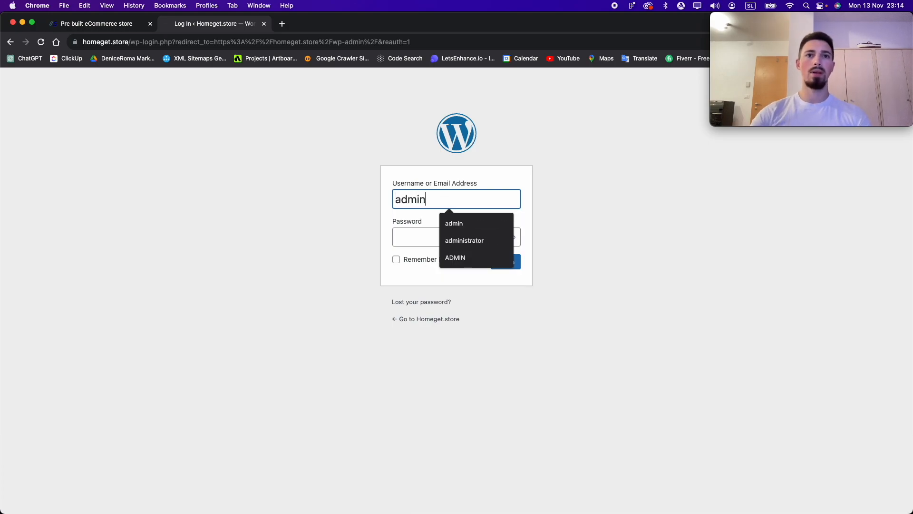
click(430, 232)
key(super+v)
click(498, 263)
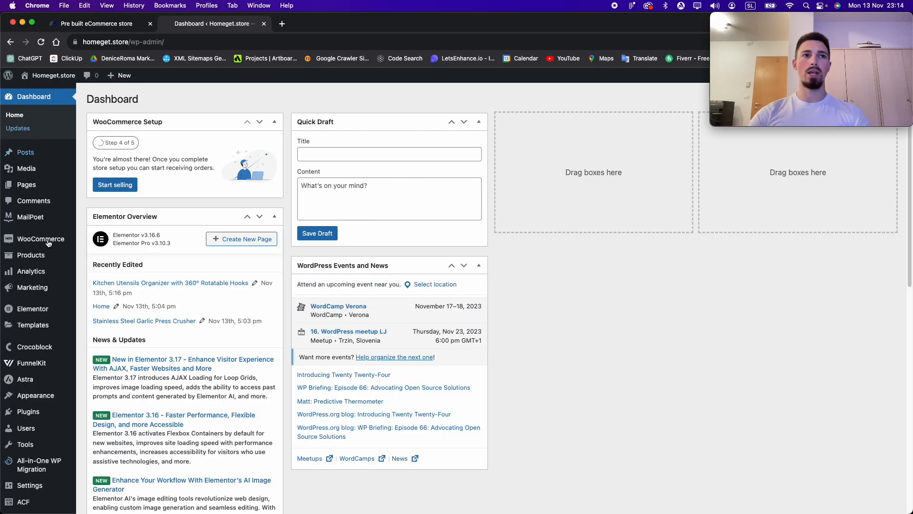
Close the private-window Dashboard tab and return to the Profile page in the main window.
mouse_move(16, 277)
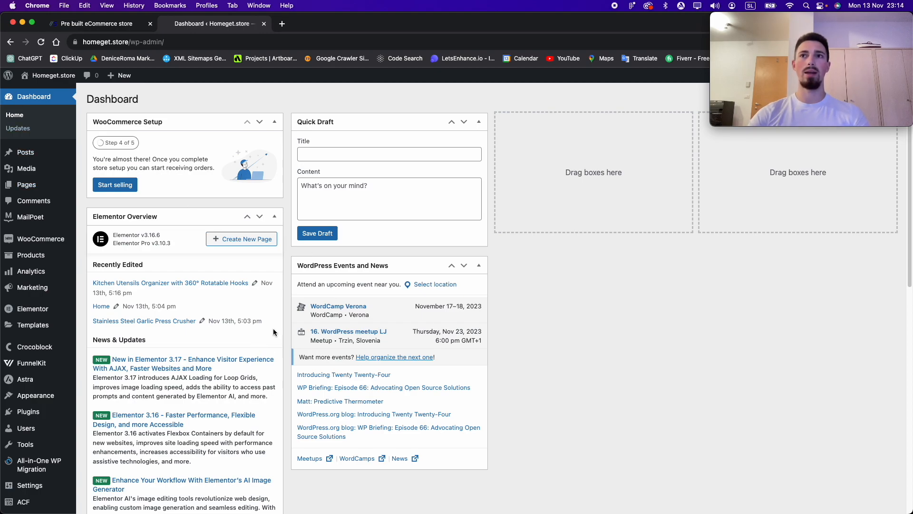
click(264, 24)
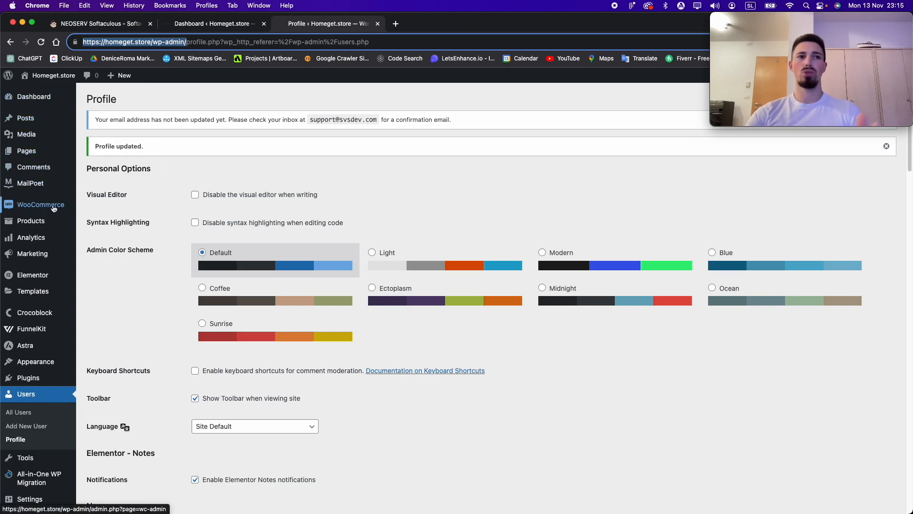
mouse_move(54, 208)
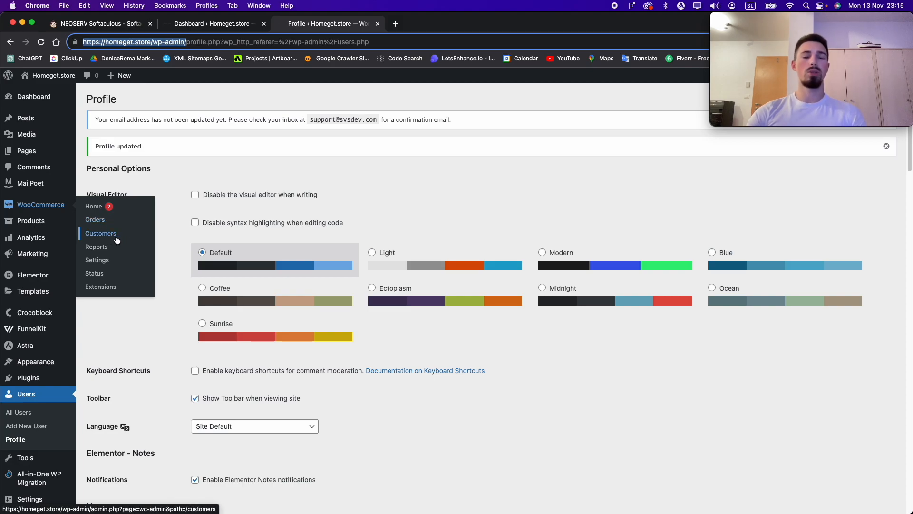
Check WooCommerce General and Shipping settings, ending on Payments with only Direct bank transfer enabled.
click(115, 262)
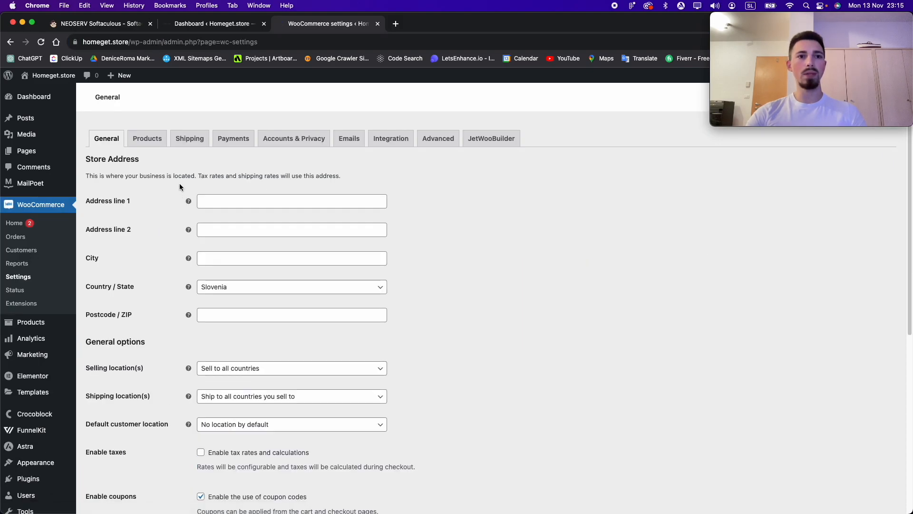
scroll(217, 173, down, 5)
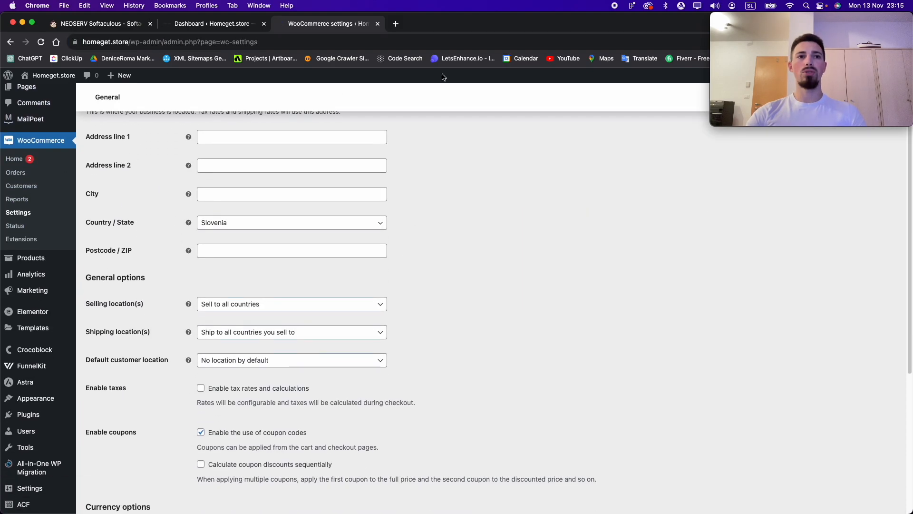
scroll(290, 252, down, 3)
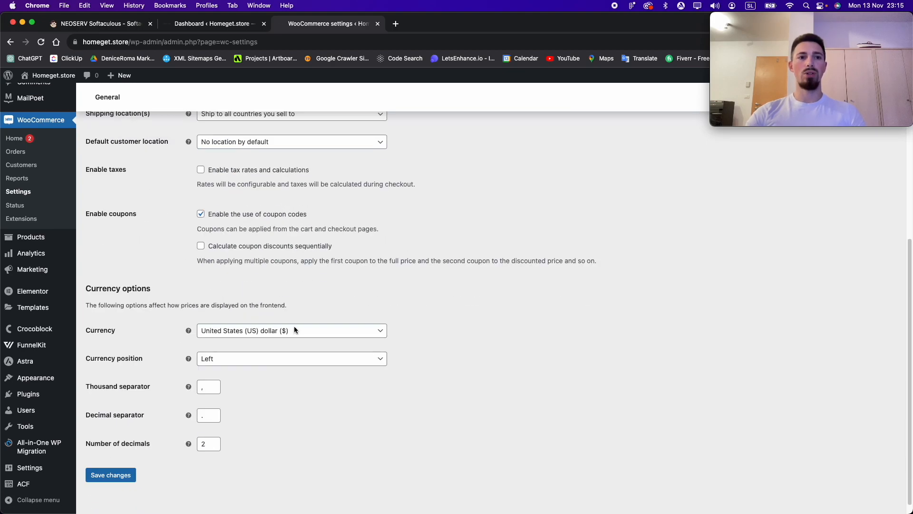
scroll(246, 328, up, 2)
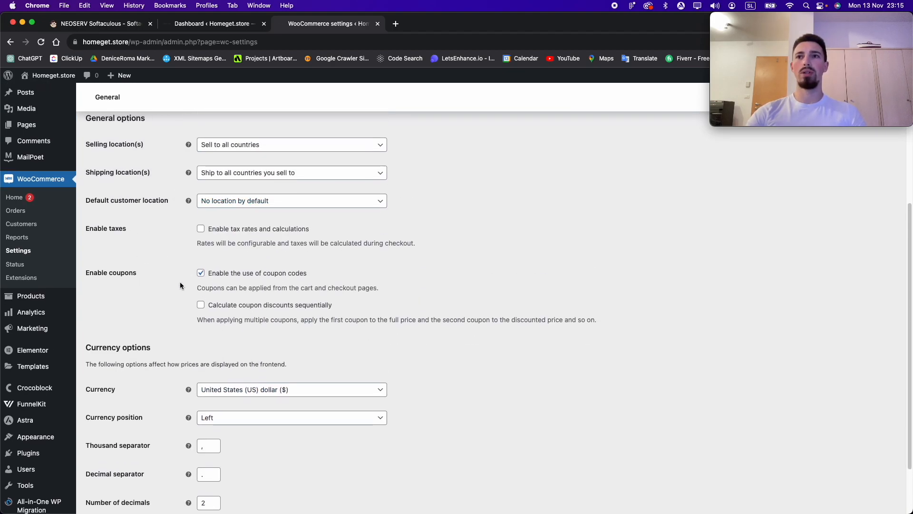
scroll(266, 193, up, 6)
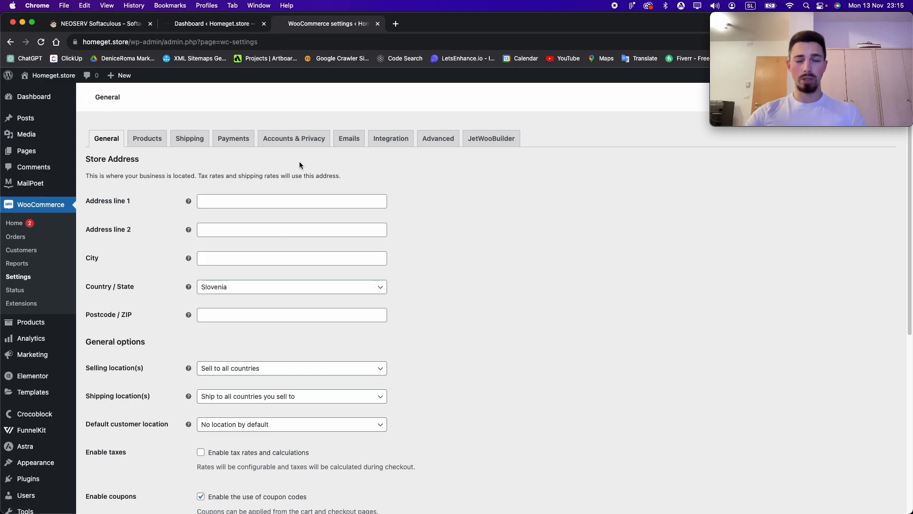
click(239, 143)
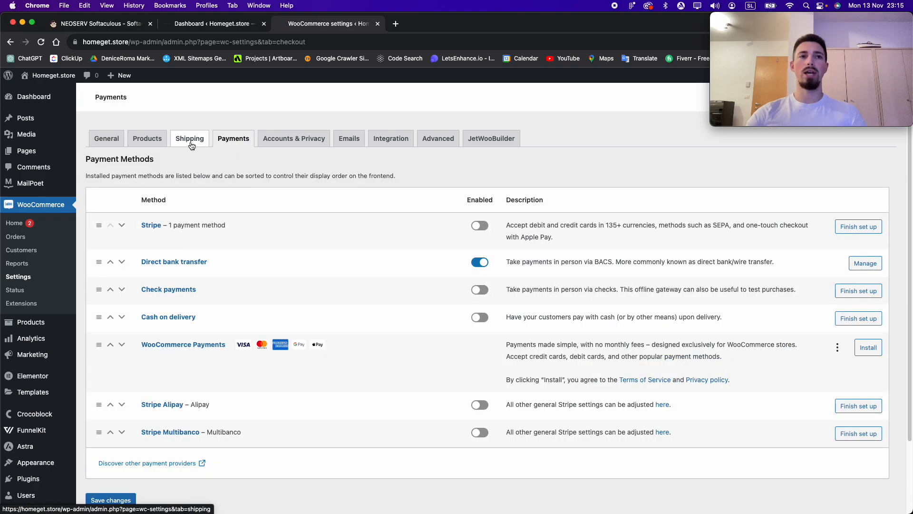
click(191, 142)
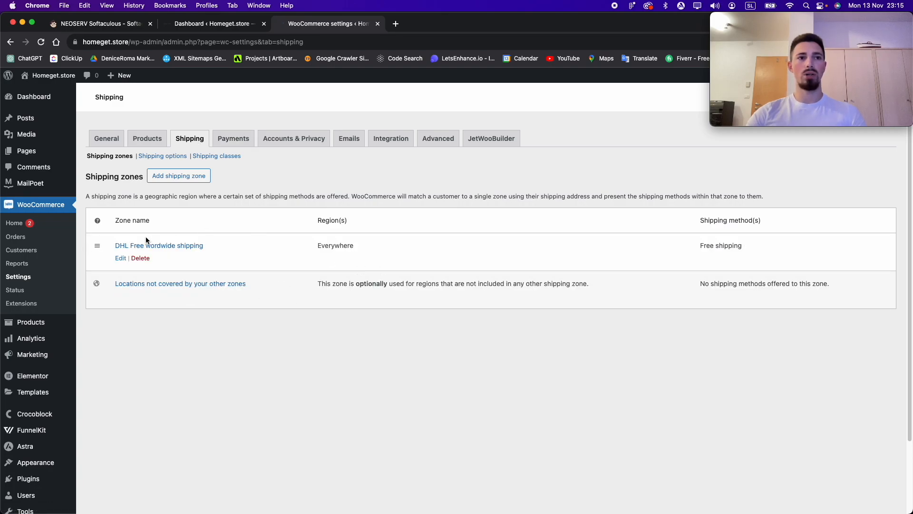
click(235, 140)
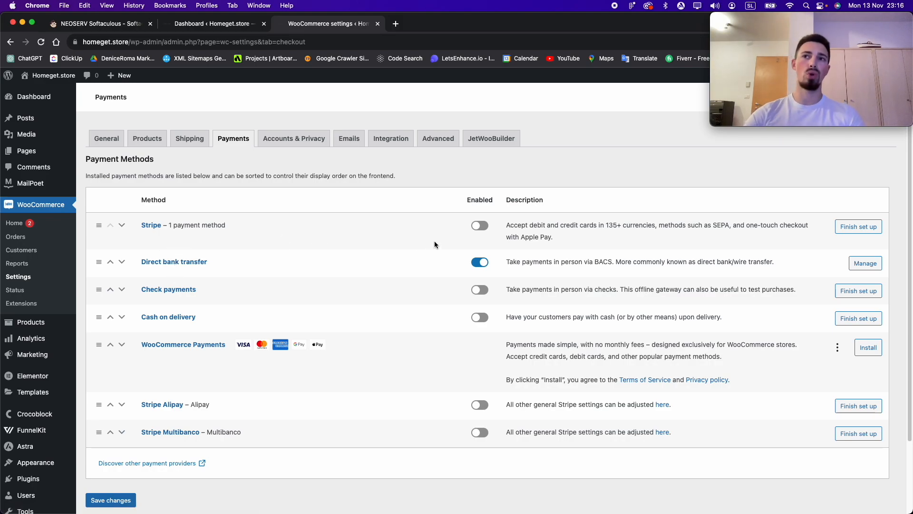
Toggle Stripe on, try connecting an account, then return to WooCommerce's 'Get started with Stripe' page.
click(480, 226)
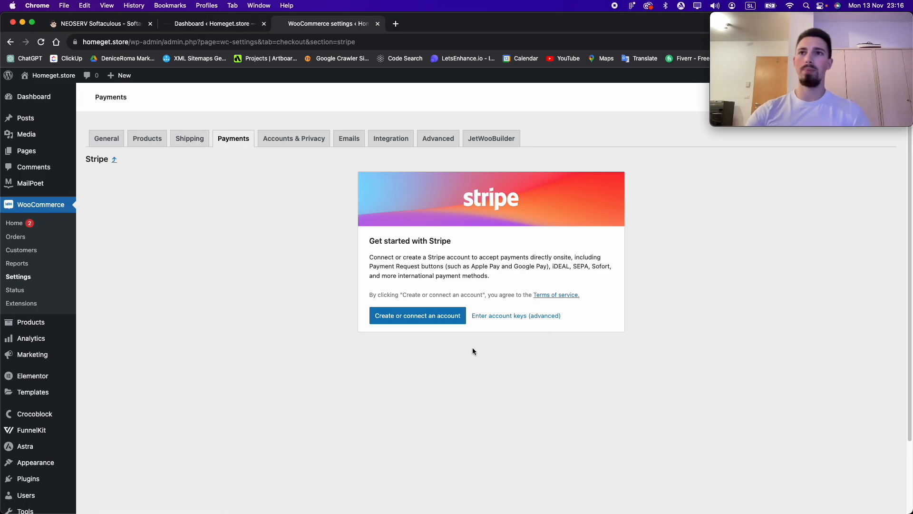
click(415, 322)
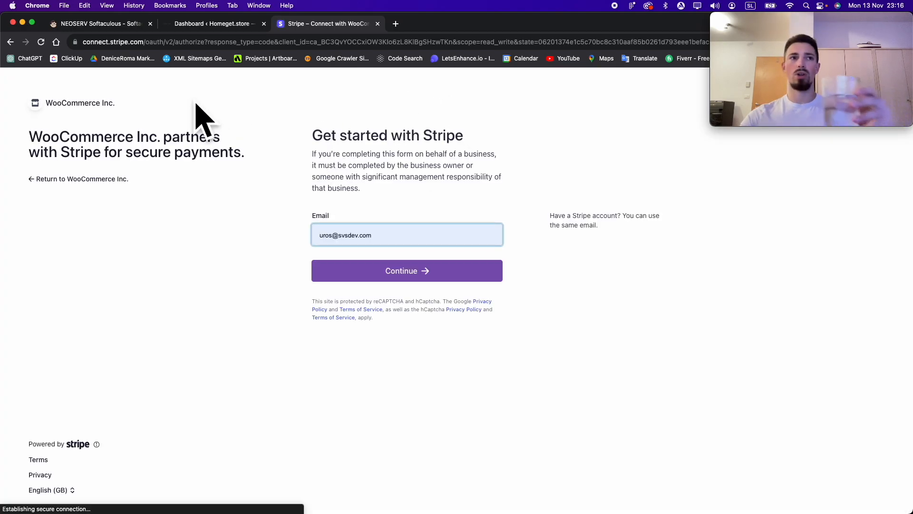
click(100, 179)
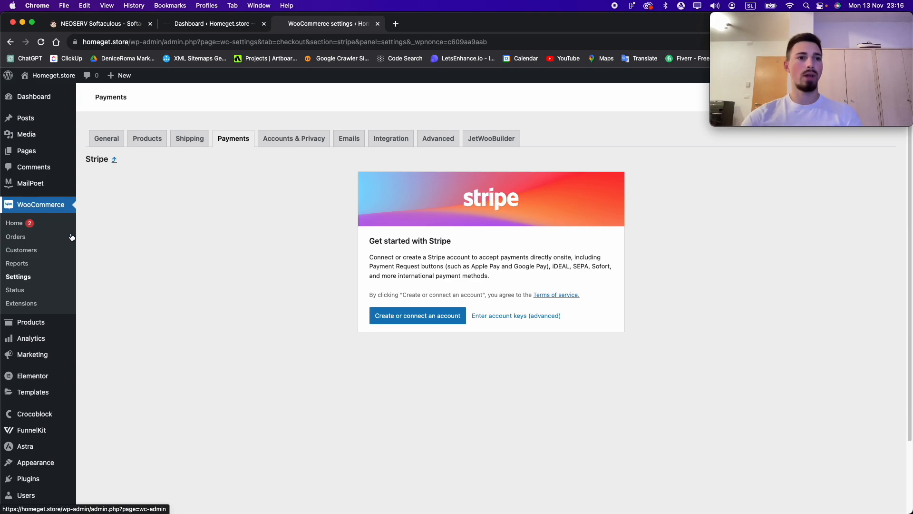
mouse_move(5, 478)
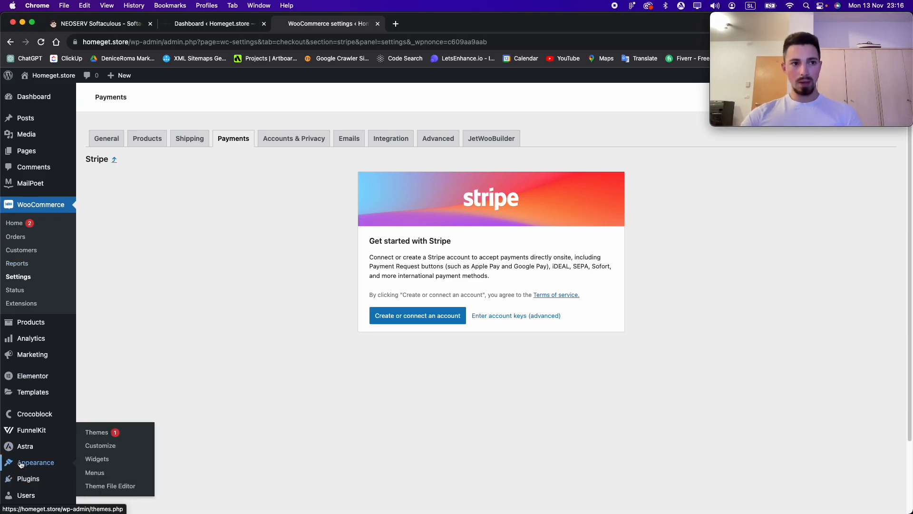
Open the Customizer's Site Identity section and its Site Title & Logo settings for HOMEGET.STORE.
scroll(20, 465, down, 2)
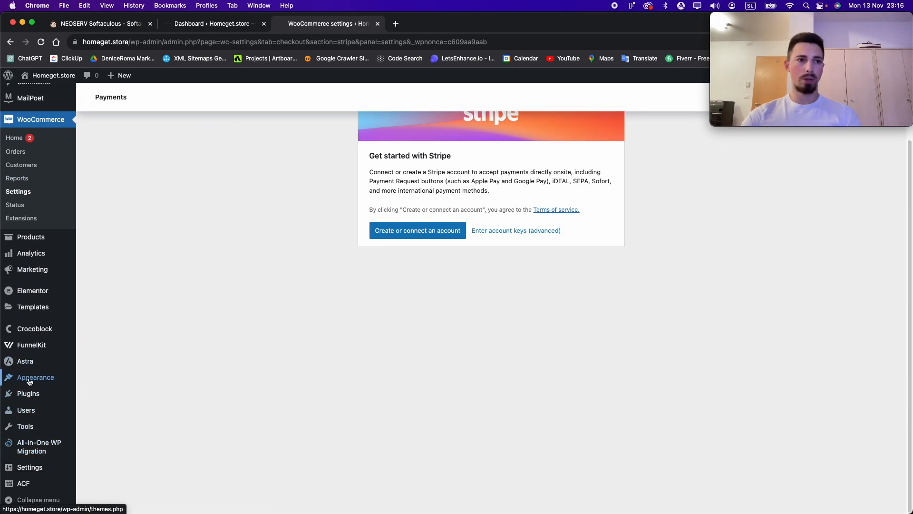
mouse_move(29, 381)
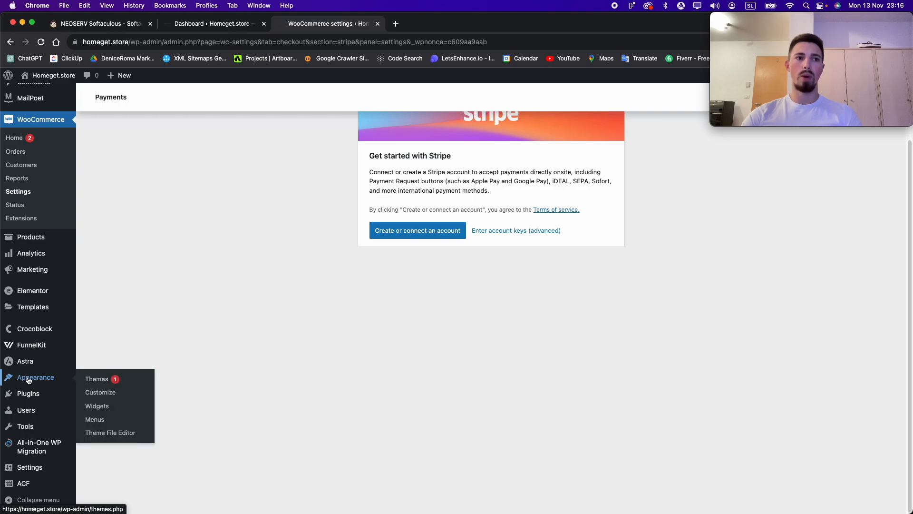
click(111, 399)
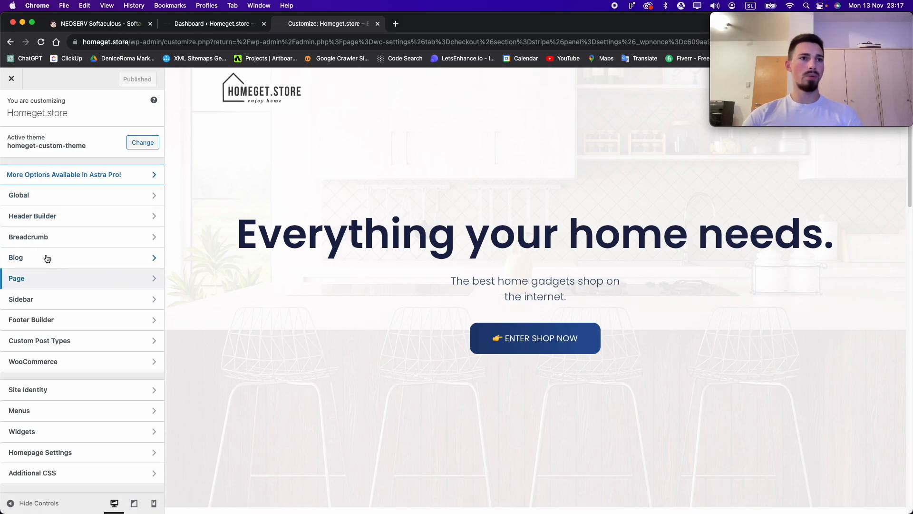
click(50, 391)
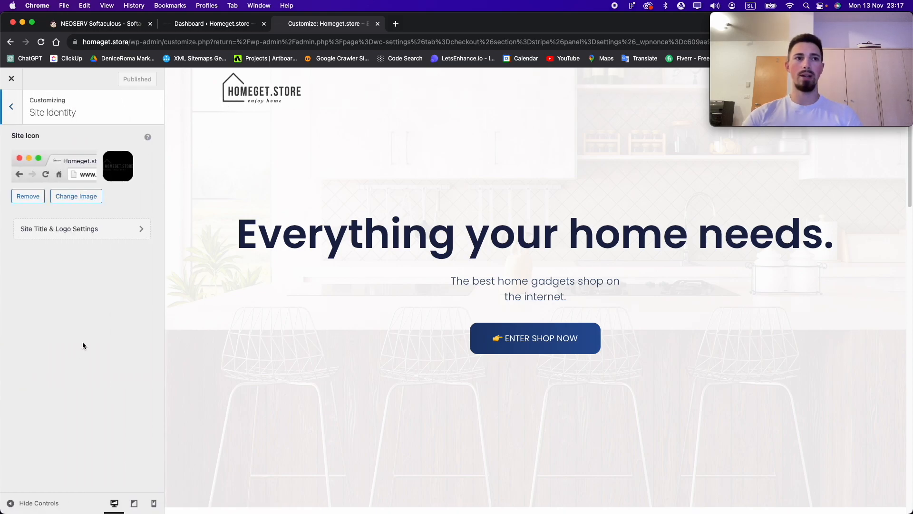
click(90, 233)
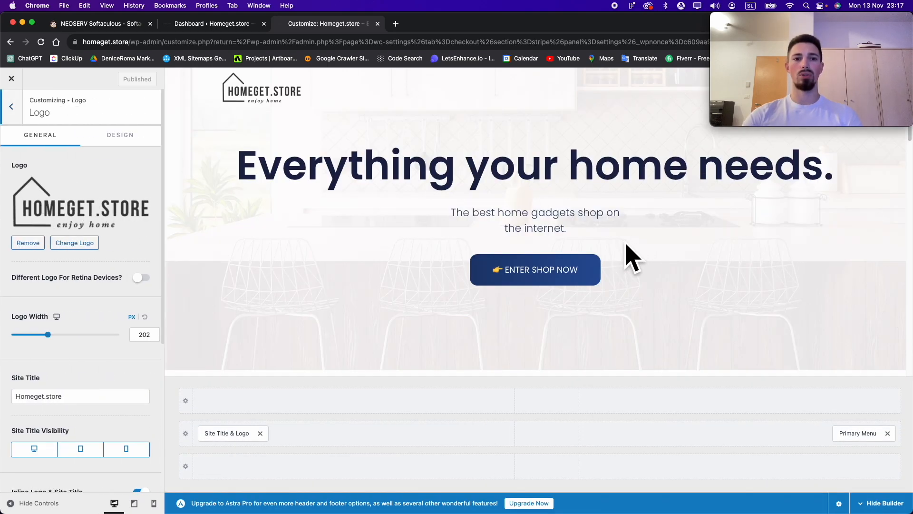
From the Pages list, open the Home page's 'Edit with Elementor' link in a new tab.
click(229, 23)
click(377, 24)
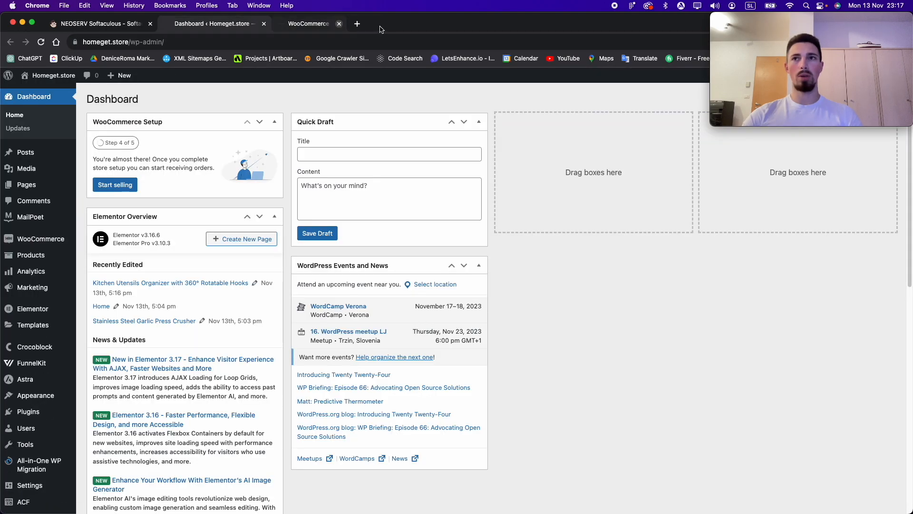
click(26, 184)
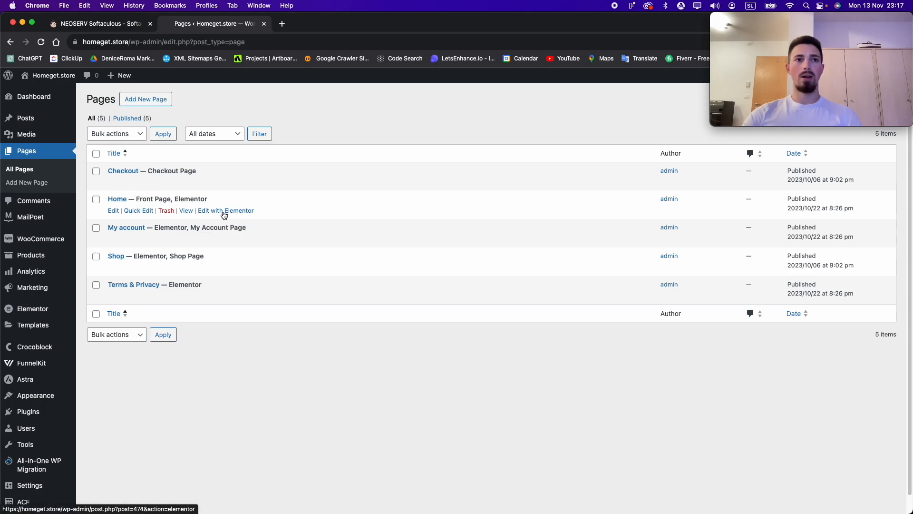
right_click(239, 214)
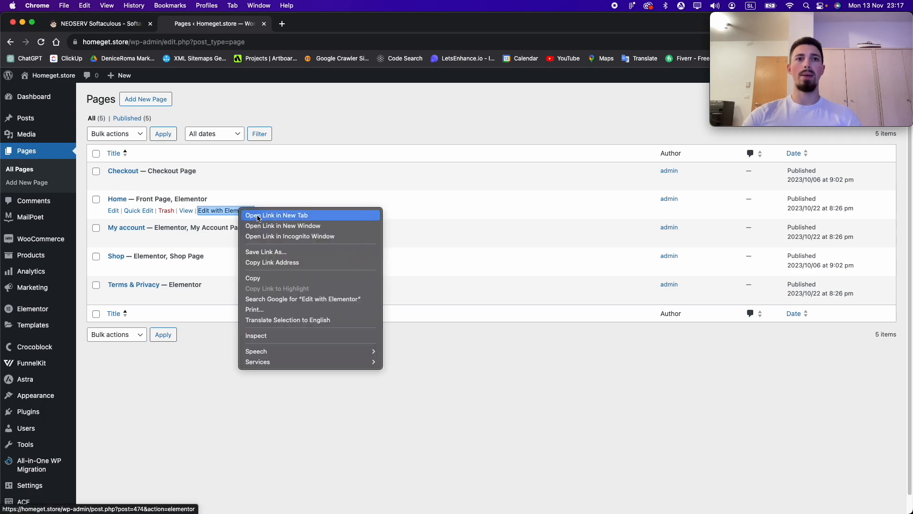
click(284, 215)
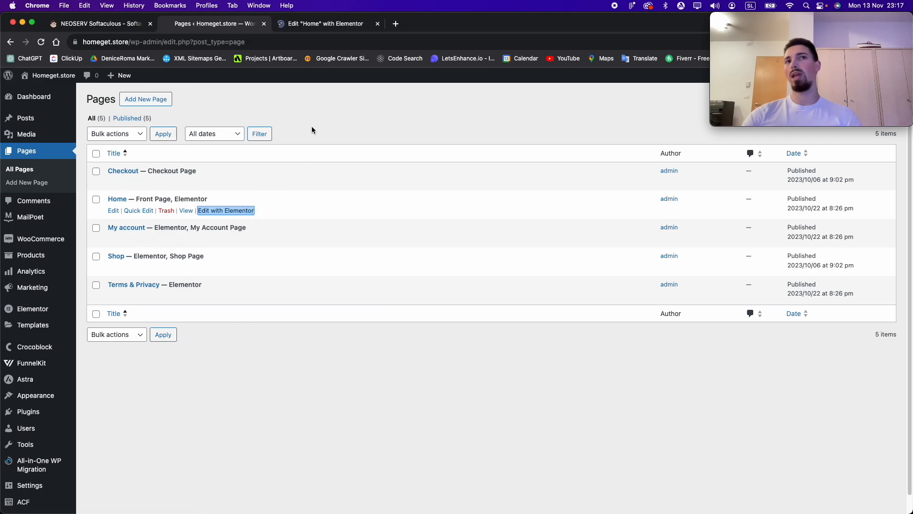
In the Elementor Home page editor, retype the hero heading's ending as 'home needs.'.
click(315, 27)
click(231, 26)
click(320, 24)
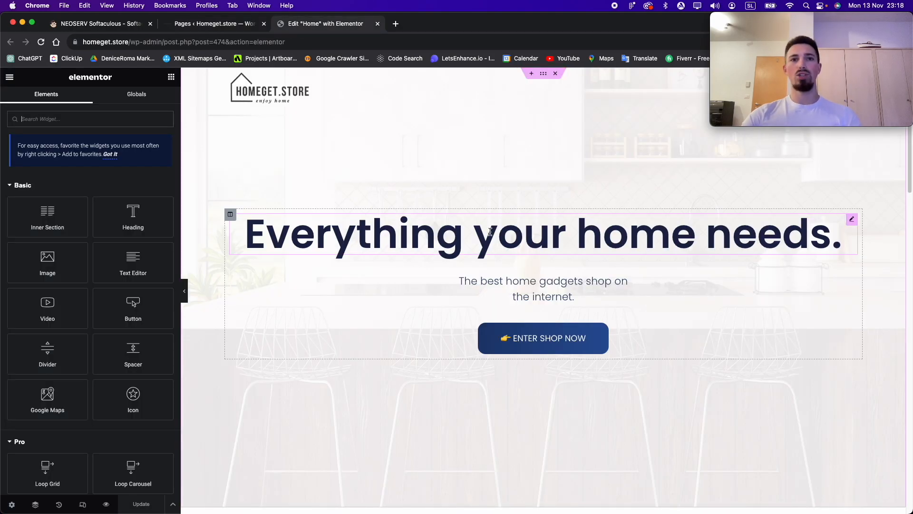
scroll(563, 214, down, 12)
scroll(598, 250, up, 12)
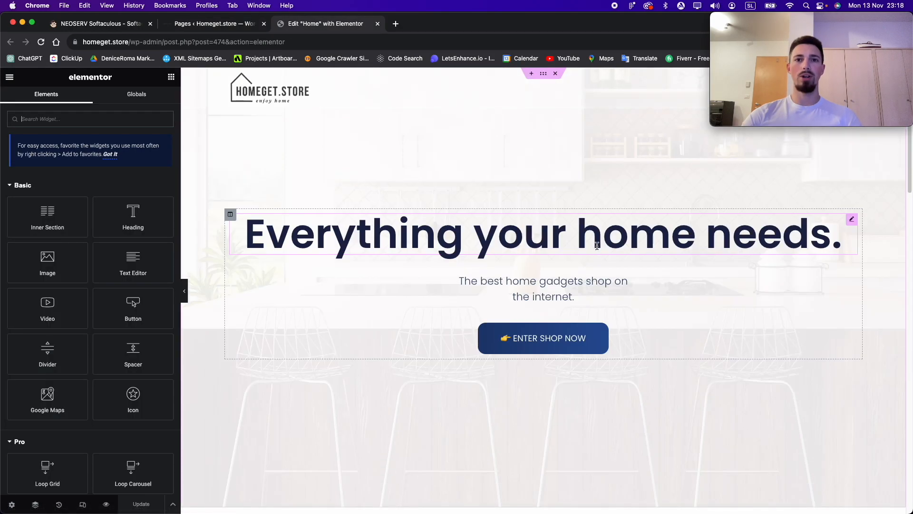
click(567, 238)
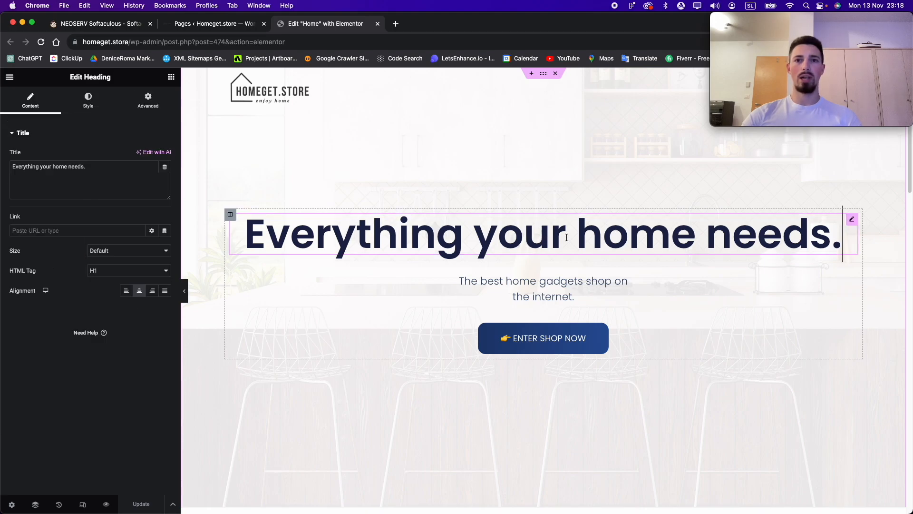
key(BackSpace)
key(BackSpace)
key(BackSpace)
key(BackSpace)
key(BackSpace)
key(BackSpace)
key(BackSpace)
key(BackSpace)
key(BackSpace)
key(BackSpace)
key(BackSpace)
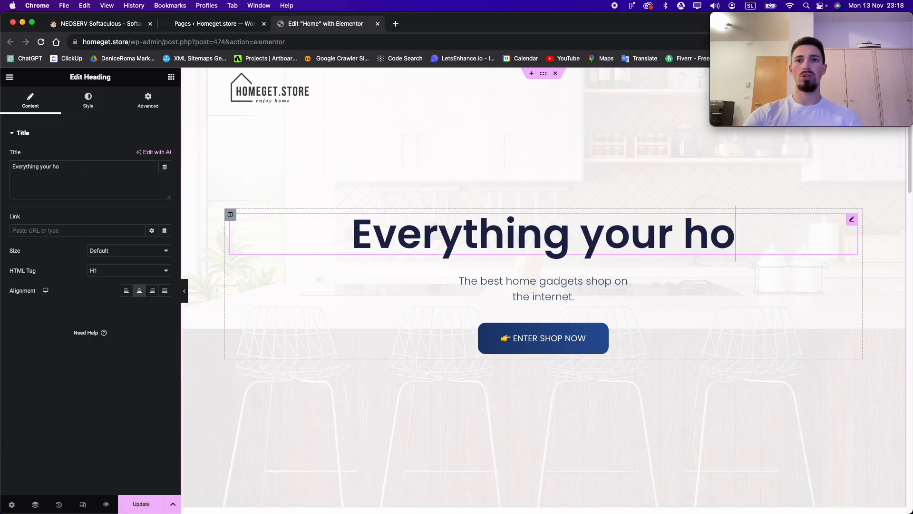
text(home needs.)
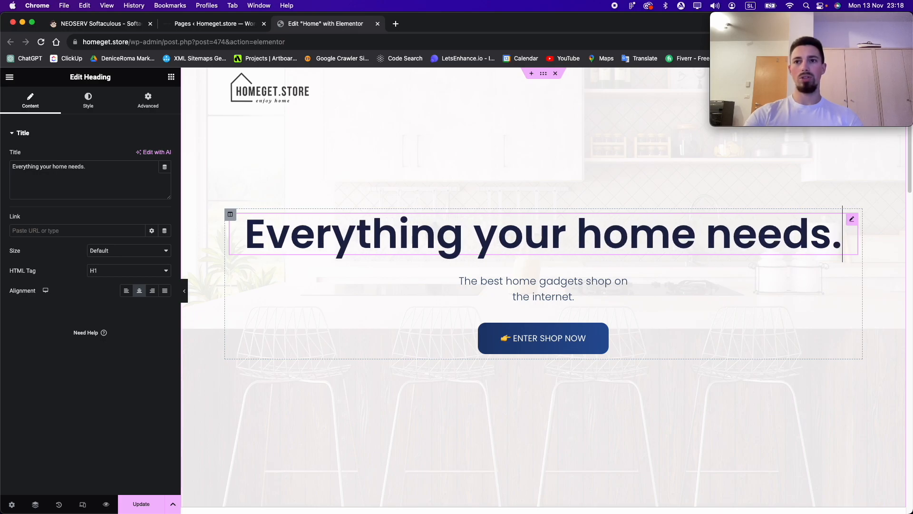
click(594, 290)
click(576, 340)
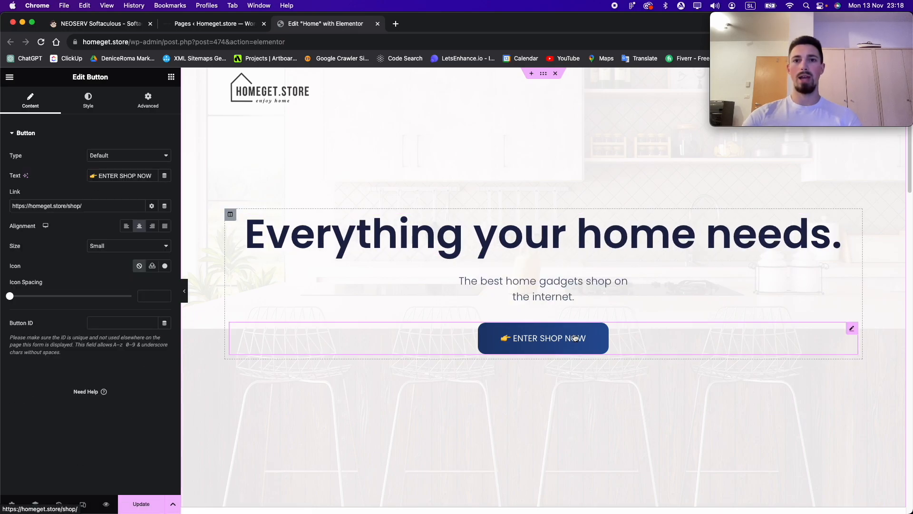
drag(152, 175, 90, 176)
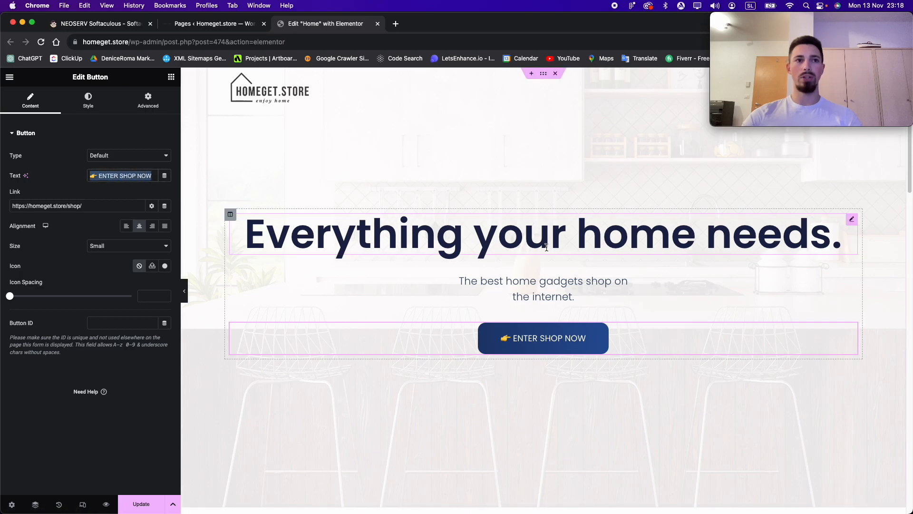
drag(103, 208, 11, 207)
click(33, 211)
drag(85, 210, 3, 210)
click(429, 244)
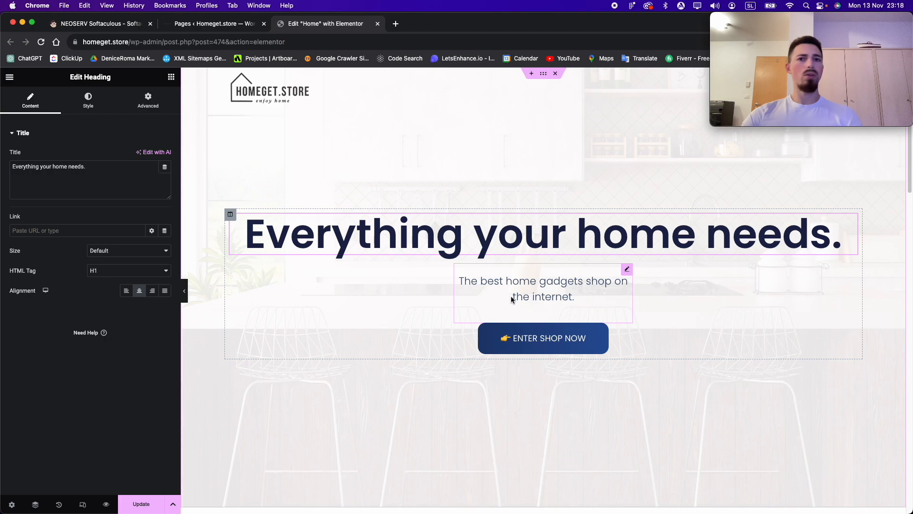
click(518, 338)
Review the button's Style, Advanced and Content settings without changing them.
click(91, 101)
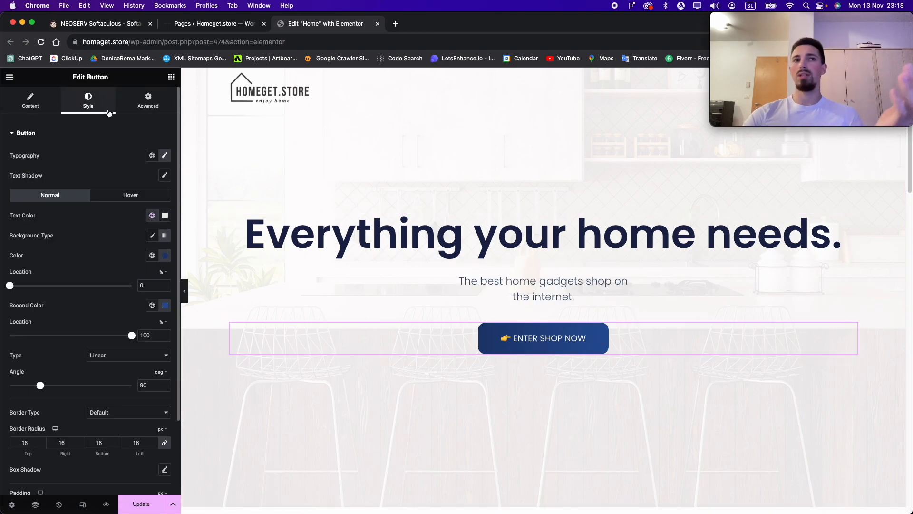
click(148, 101)
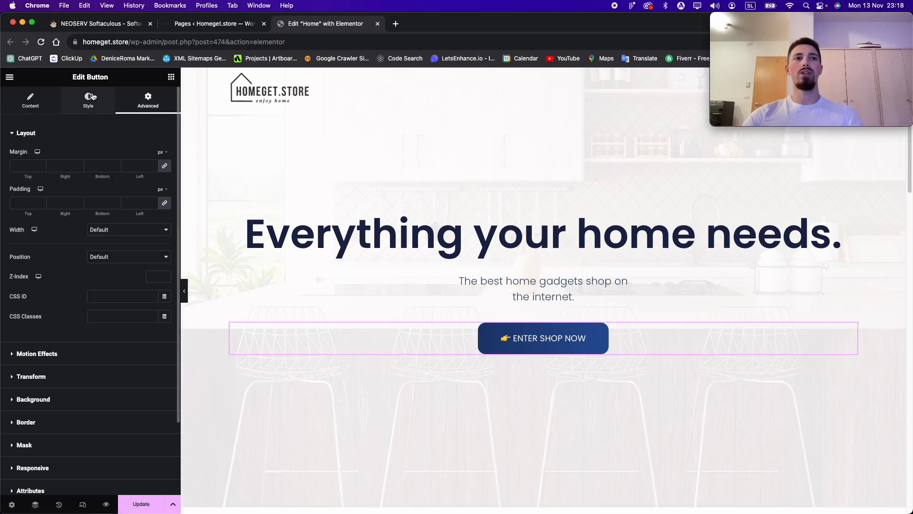
click(109, 106)
click(43, 115)
click(109, 112)
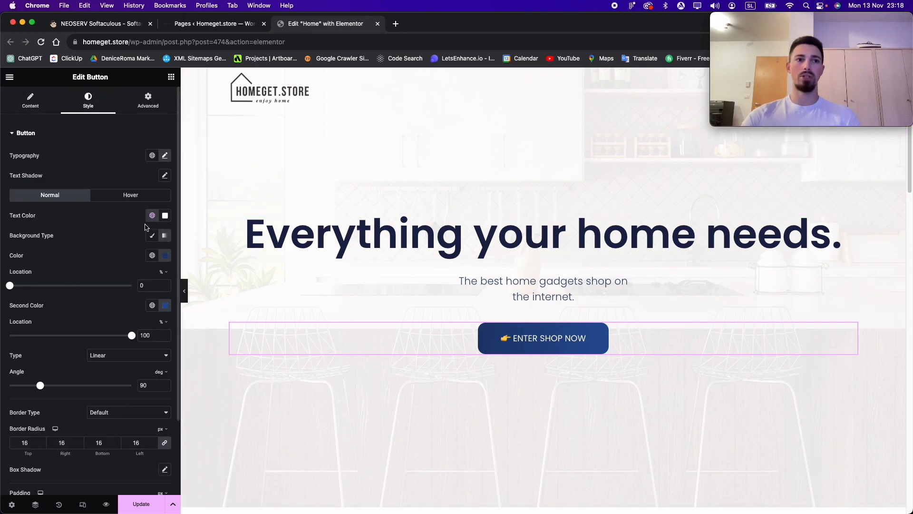
click(47, 97)
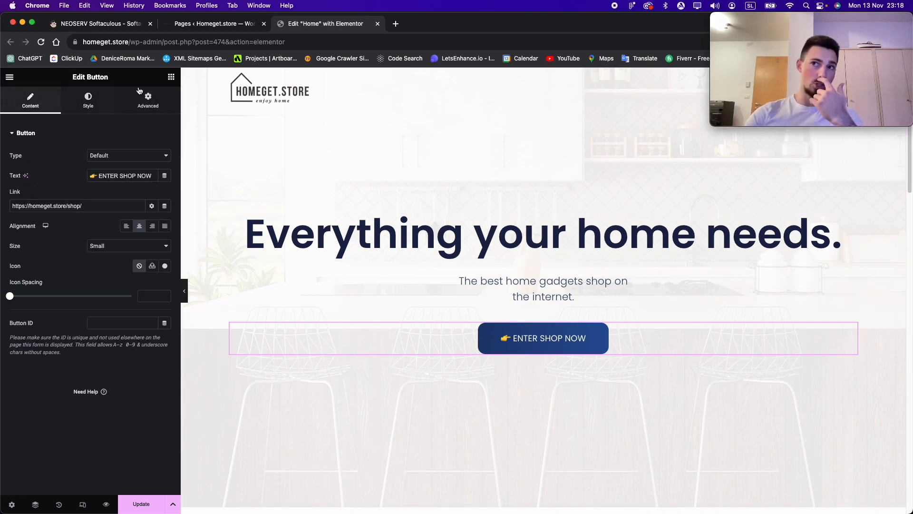
scroll(723, 279, down, 2)
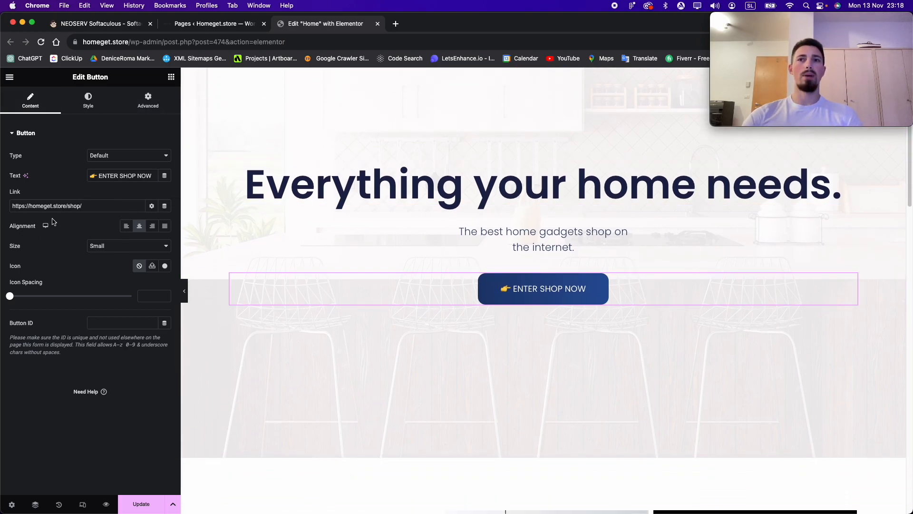
scroll(356, 323, down, 10)
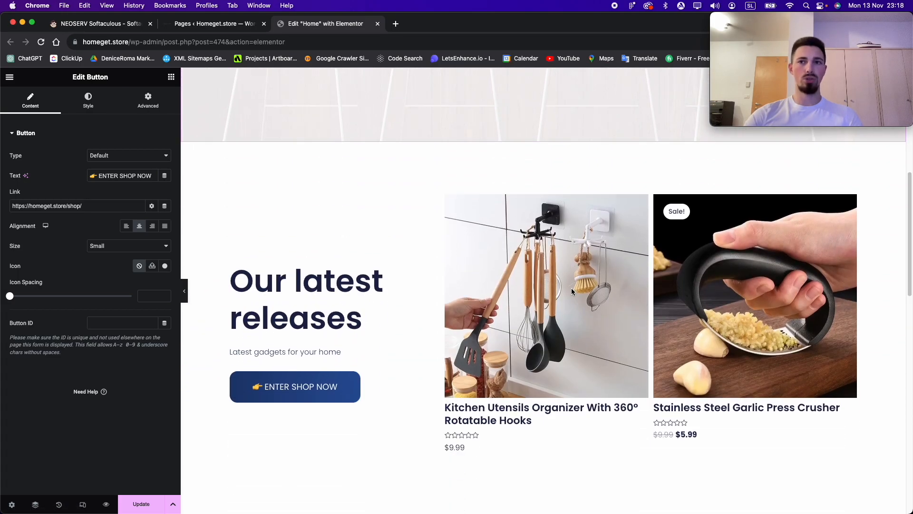
scroll(598, 240, up, 6)
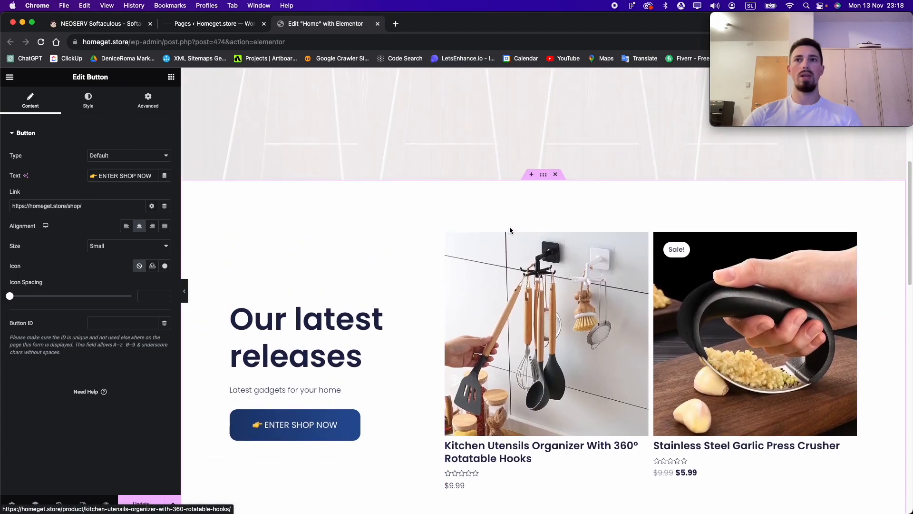
scroll(612, 178, up, 3)
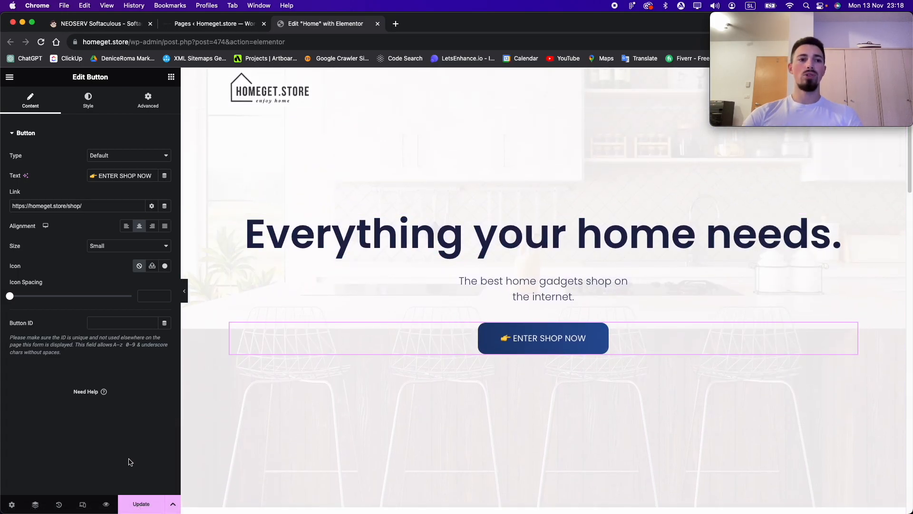
In mobile preview, review the Our latest releases heading, its subtitle and the product grid.
click(83, 505)
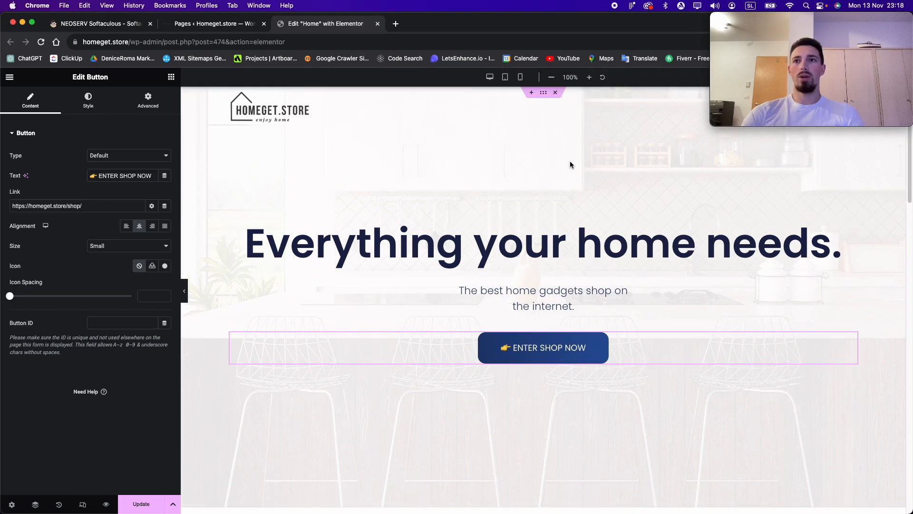
click(522, 77)
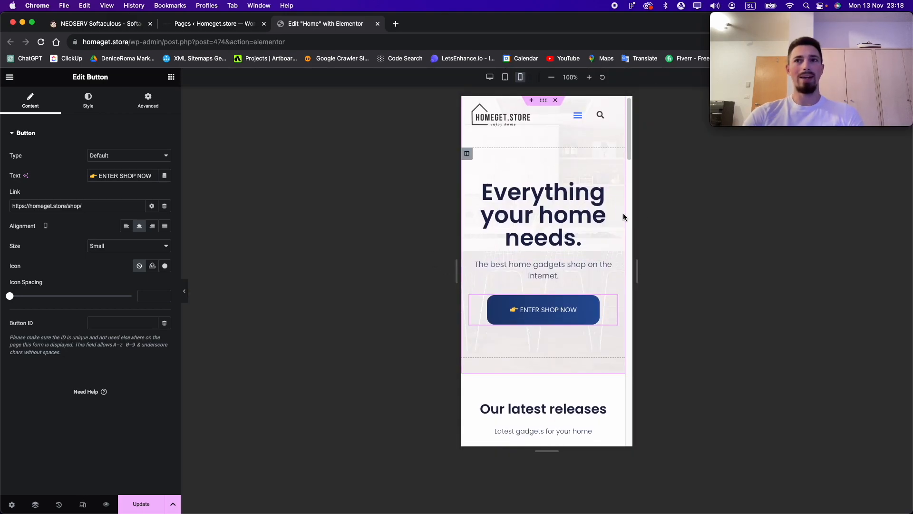
scroll(618, 217, down, 5)
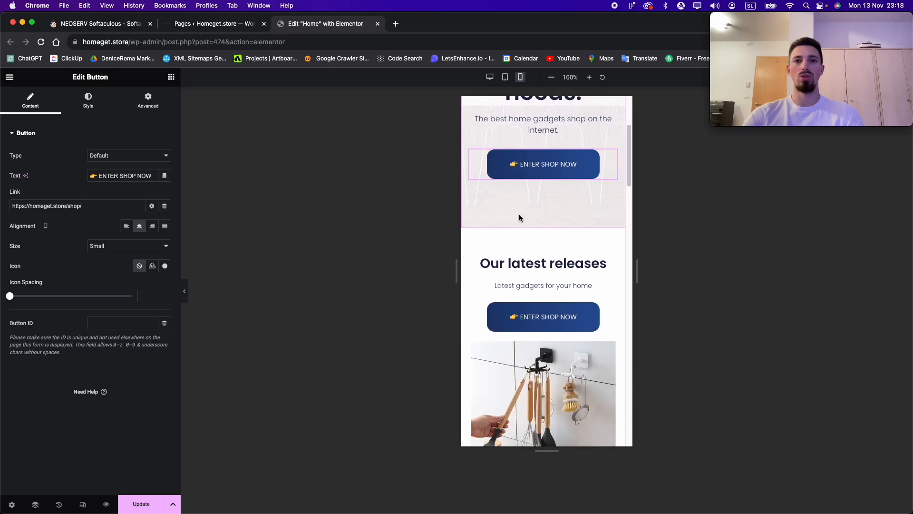
scroll(519, 217, down, 3)
click(605, 178)
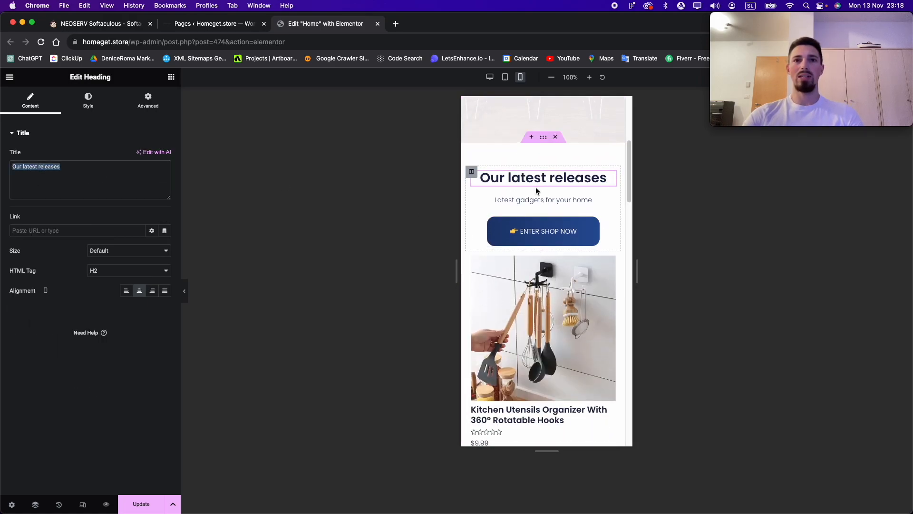
click(490, 199)
triple_click(114, 216)
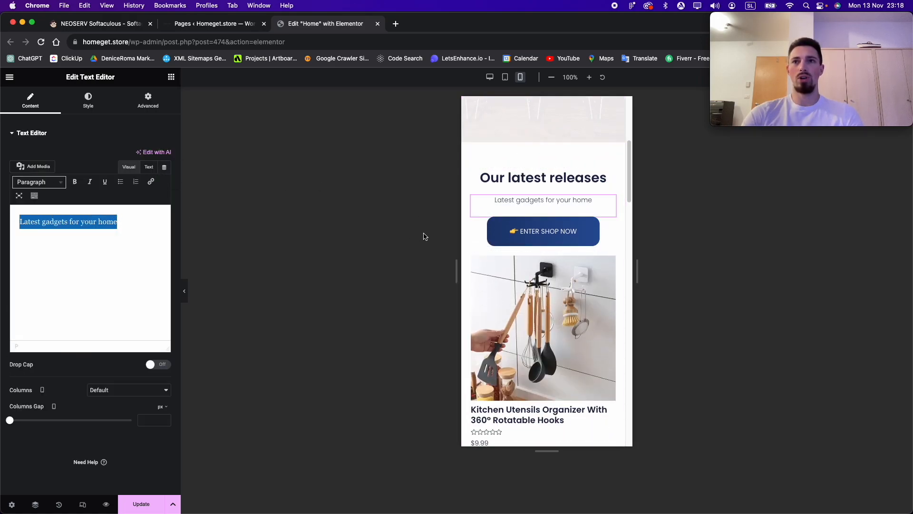
scroll(584, 252, down, 5)
click(502, 248)
scroll(502, 248, down, 10)
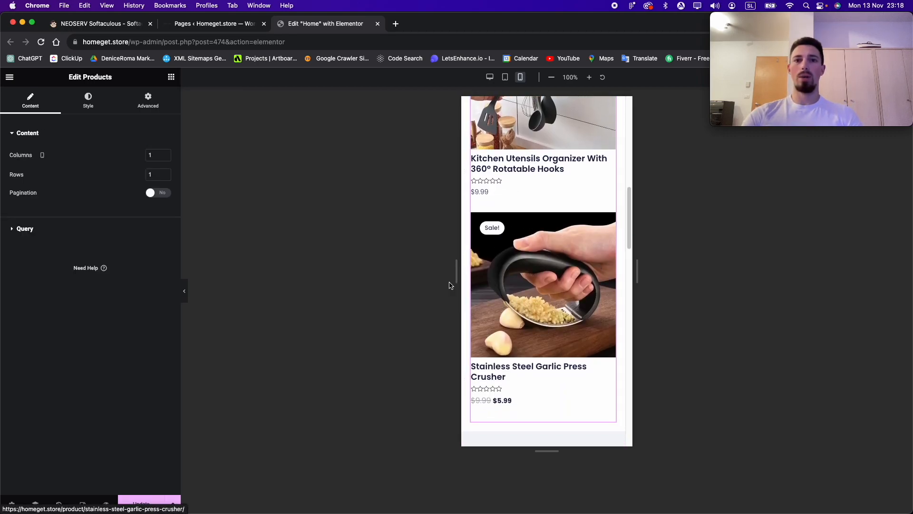
Review the Why Shop With Us section's Fast Delivery and Eco Pro feature boxes.
click(578, 157)
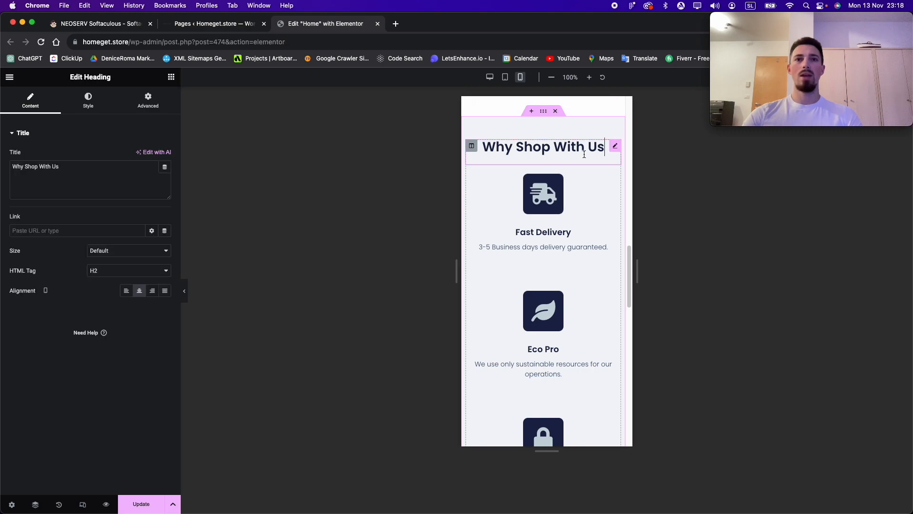
click(571, 209)
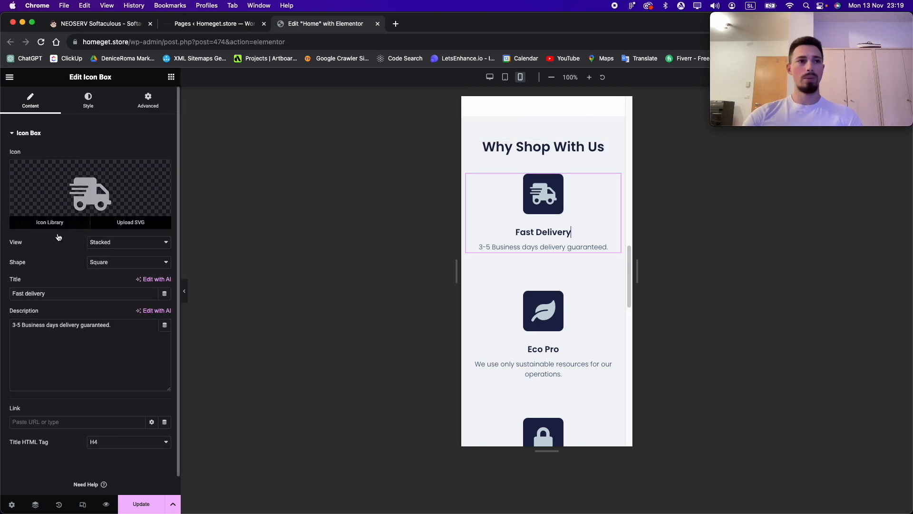
double_click(539, 232)
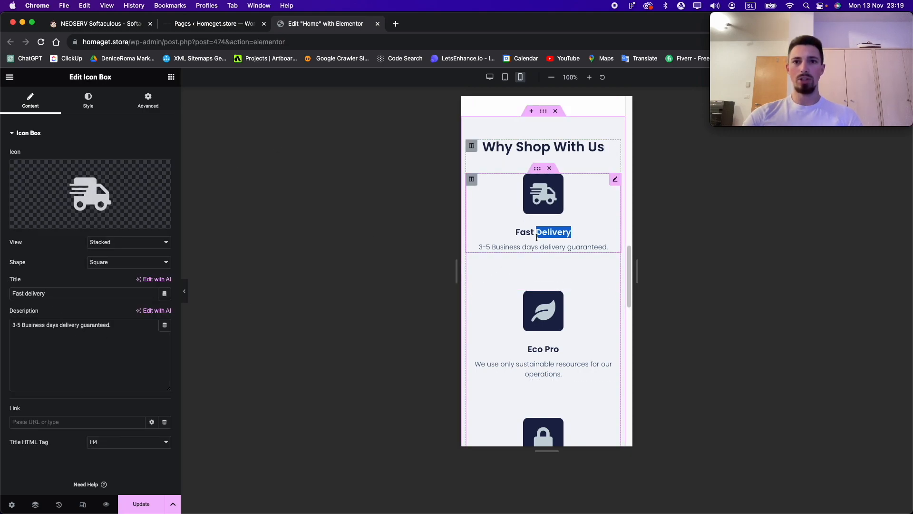
triple_click(541, 248)
click(546, 359)
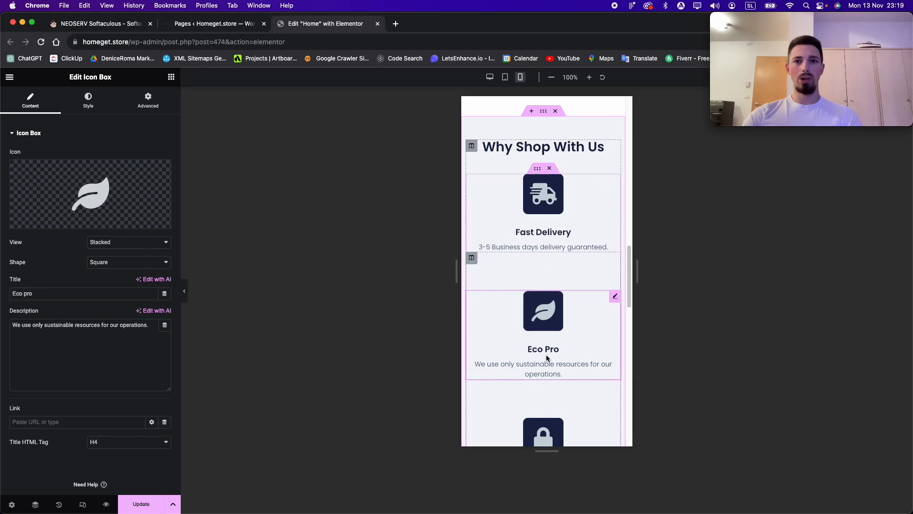
triple_click(543, 349)
scroll(509, 292, down, 10)
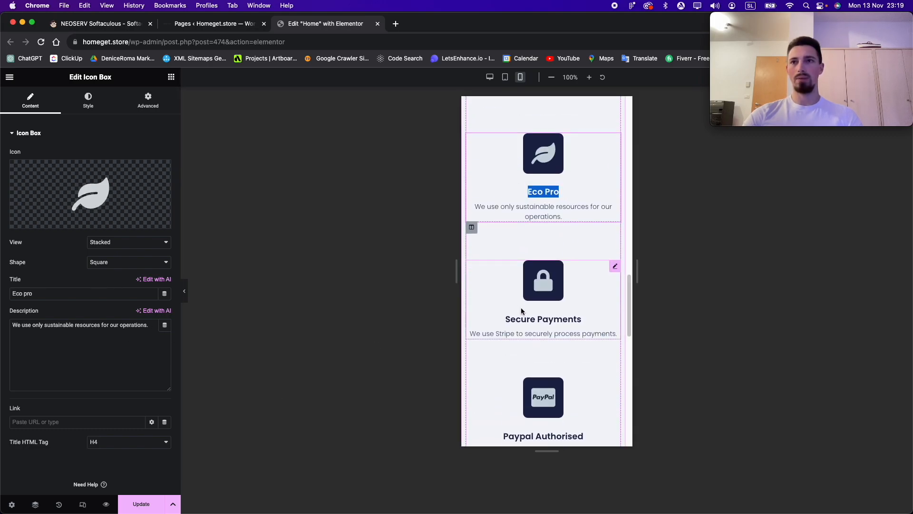
Check the Customer Reviews heading and first review, then return the preview to desktop width.
click(525, 236)
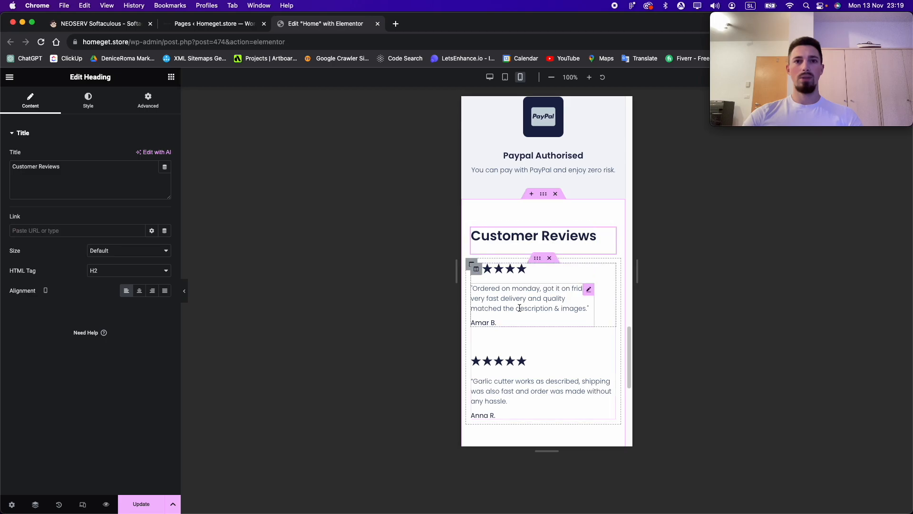
click(520, 308)
scroll(492, 245, down, 3)
scroll(576, 206, down, 5)
scroll(577, 206, up, 7)
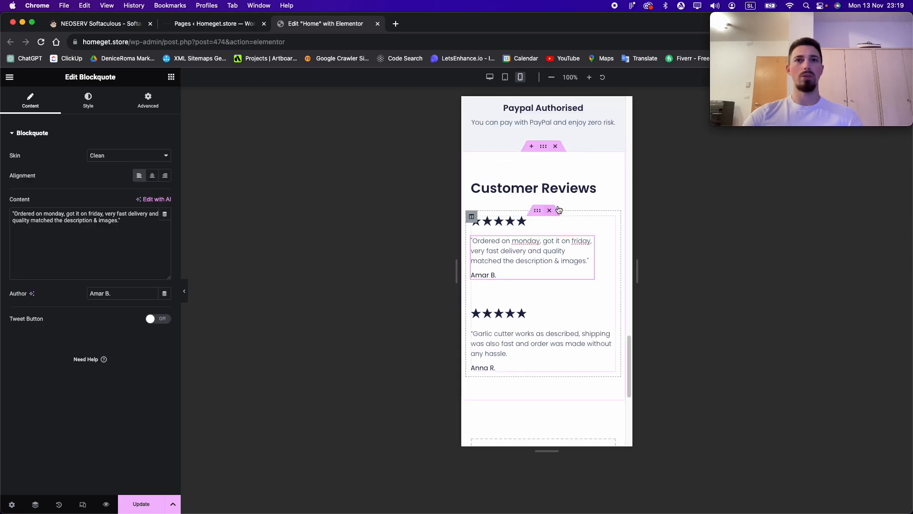
click(490, 77)
scroll(585, 200, up, 15)
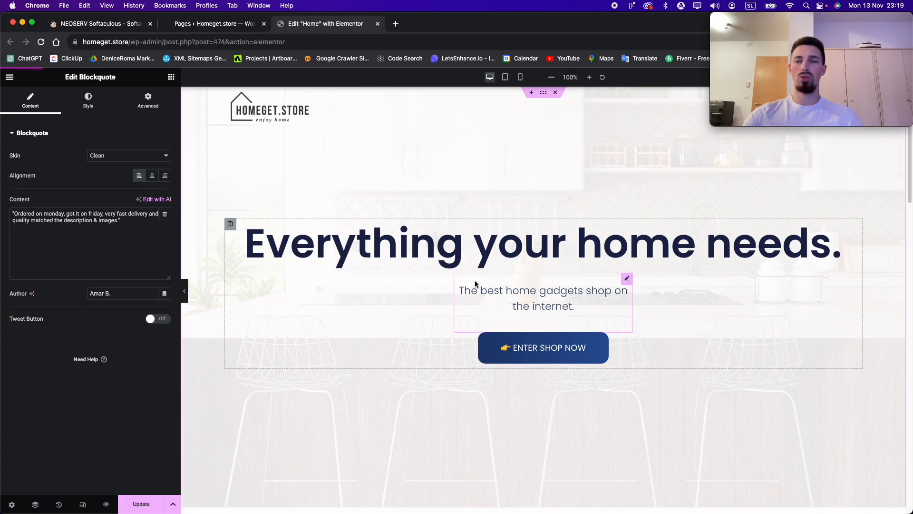
Save the Home page edits, then check both products in the live site's cart drawer.
click(134, 503)
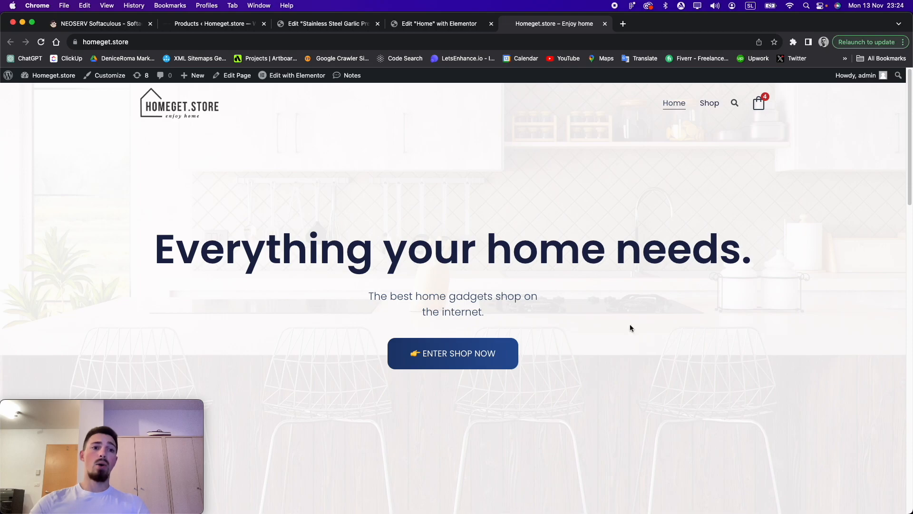
click(759, 102)
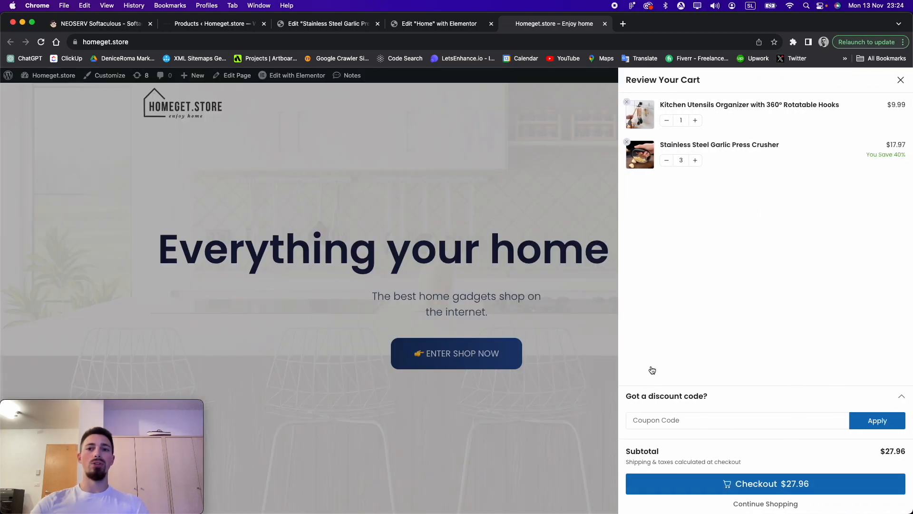
click(544, 179)
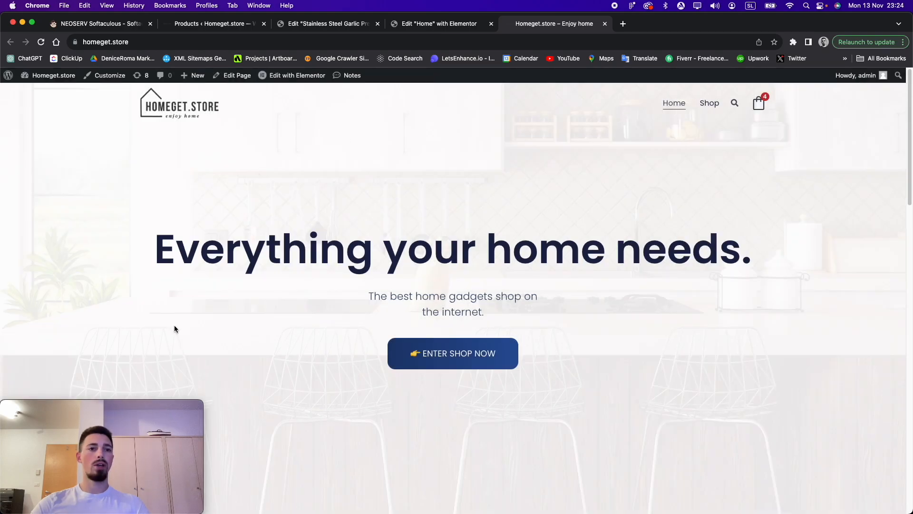
drag(160, 407, 869, 20)
Open FunnelKit's Store Checkout funnel in a new tab from the Products admin page.
click(452, 21)
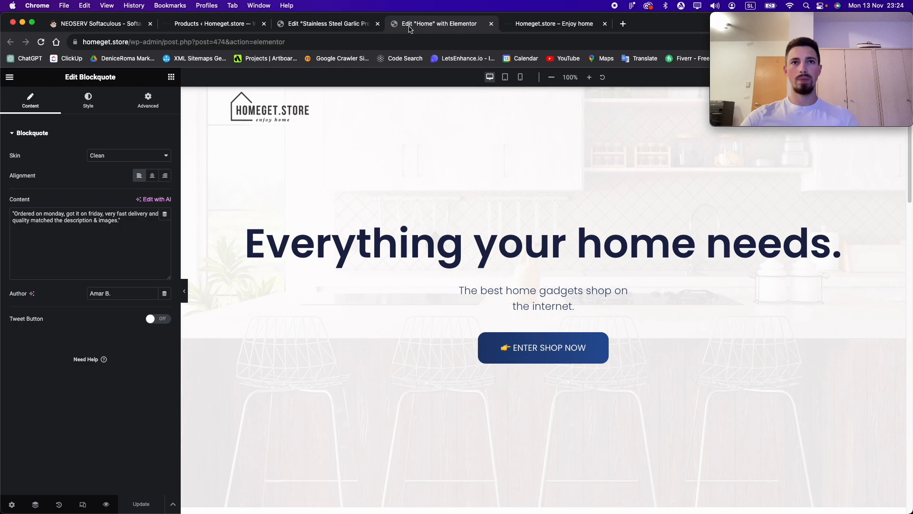
click(214, 23)
mouse_move(22, 422)
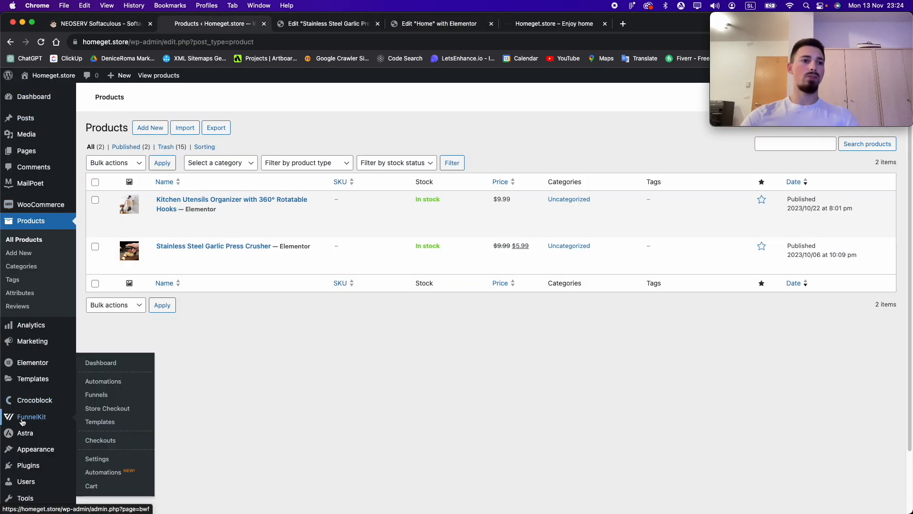
right_click(107, 412)
click(121, 417)
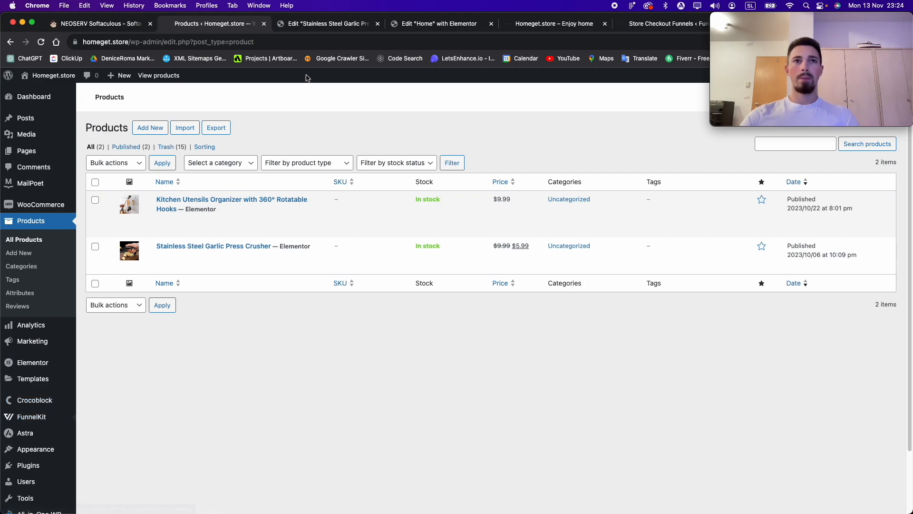
drag(616, 26, 328, 29)
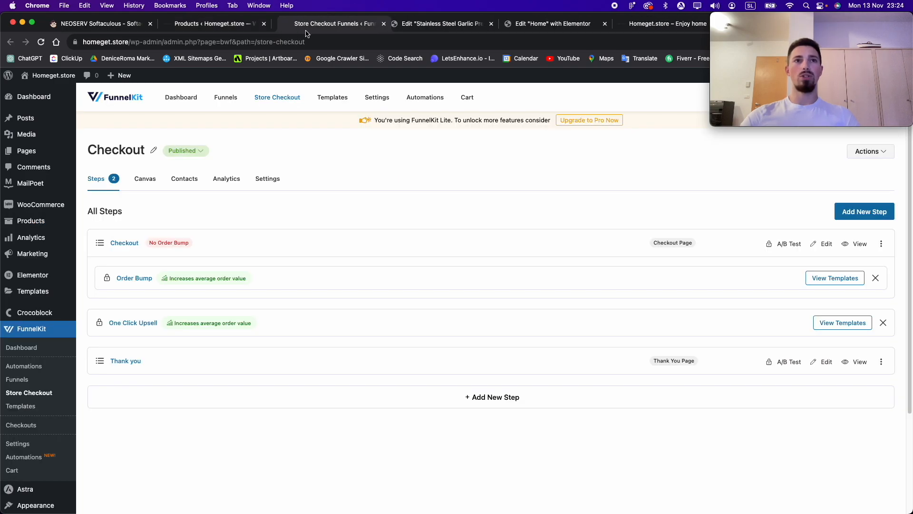
Close the product, homepage editor and live site tabs, keeping only Store Checkout Funnels.
click(493, 24)
click(492, 25)
click(492, 25)
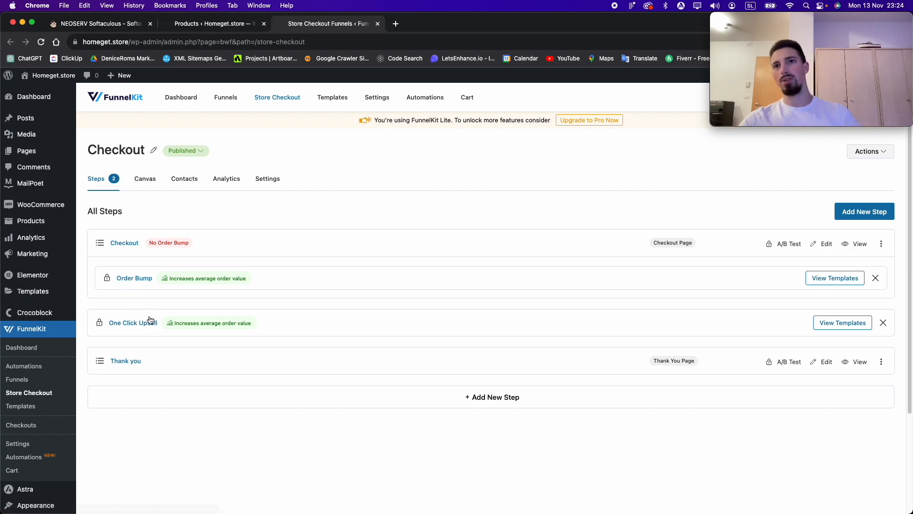
mouse_move(770, 89)
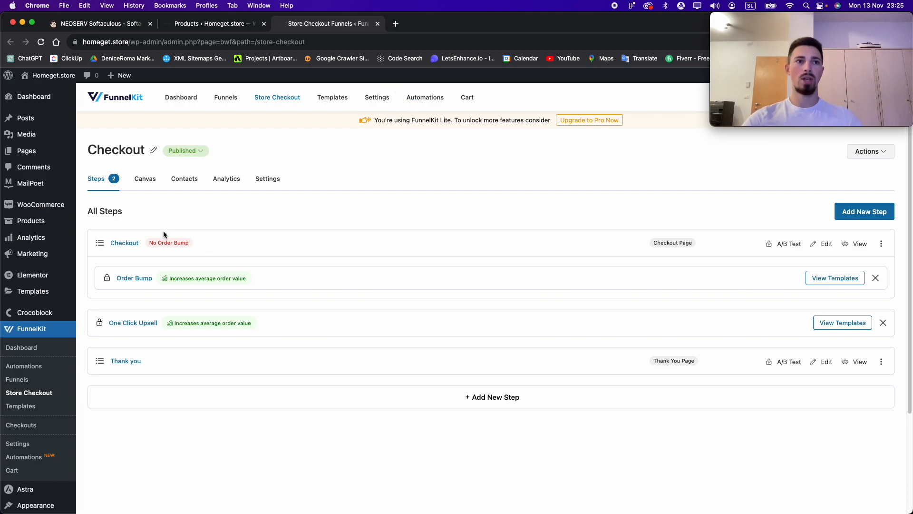
Open the Checkout step's template in Elementor in a new tab.
click(115, 248)
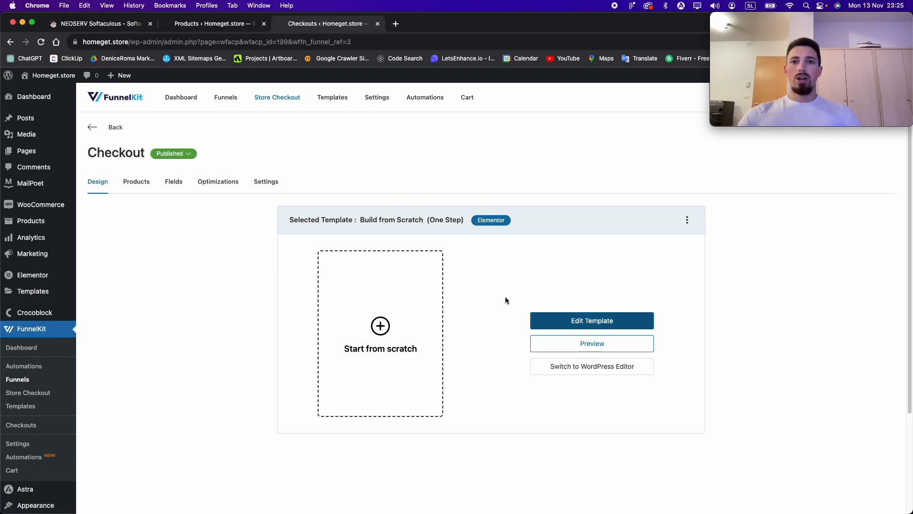
right_click(573, 315)
click(594, 320)
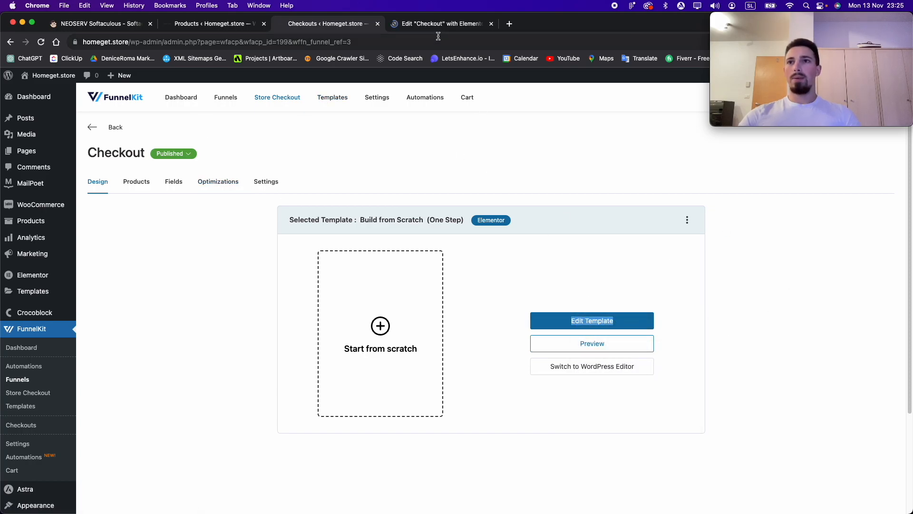
click(433, 28)
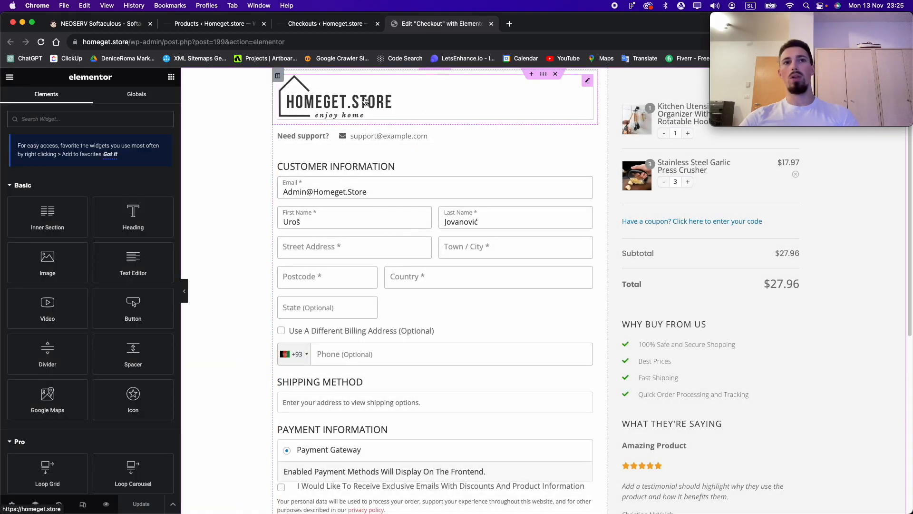
Inspect the checkout header: store logo, Need support? line, support e-mail and checkout form.
click(364, 100)
click(328, 136)
click(58, 190)
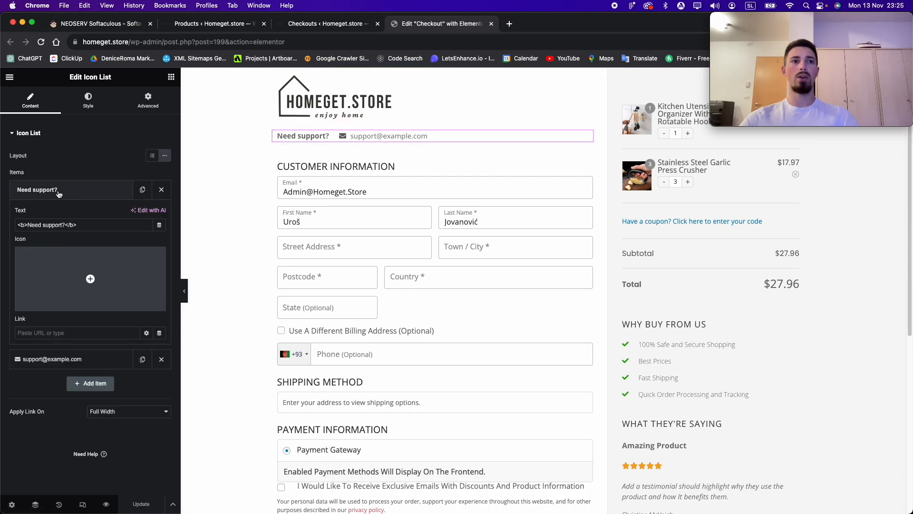
click(60, 359)
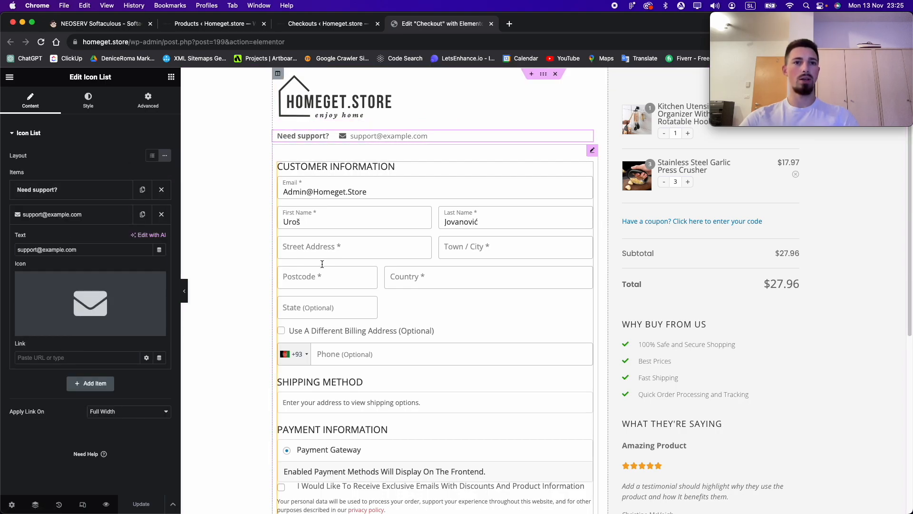
scroll(342, 249, down, 2)
click(341, 243)
click(484, 222)
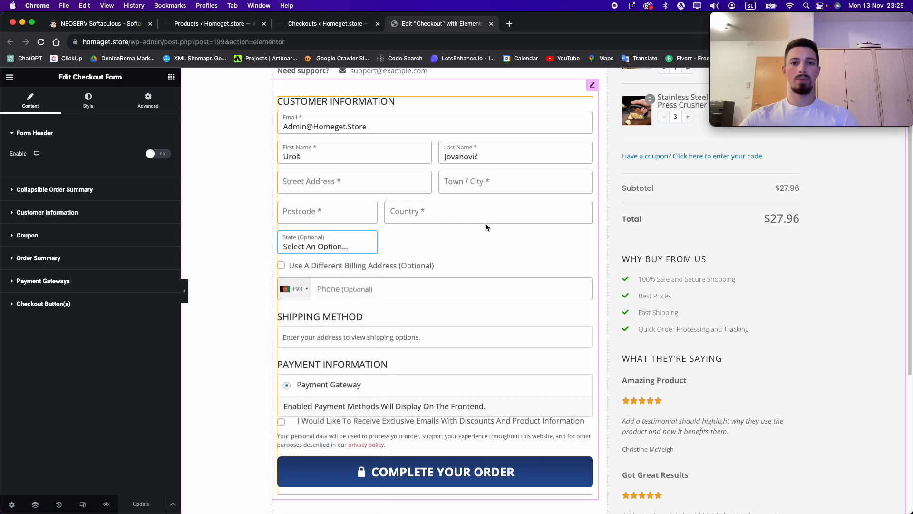
scroll(487, 223, down, 3)
scroll(476, 241, up, 3)
scroll(472, 243, down, 2)
scroll(460, 273, up, 4)
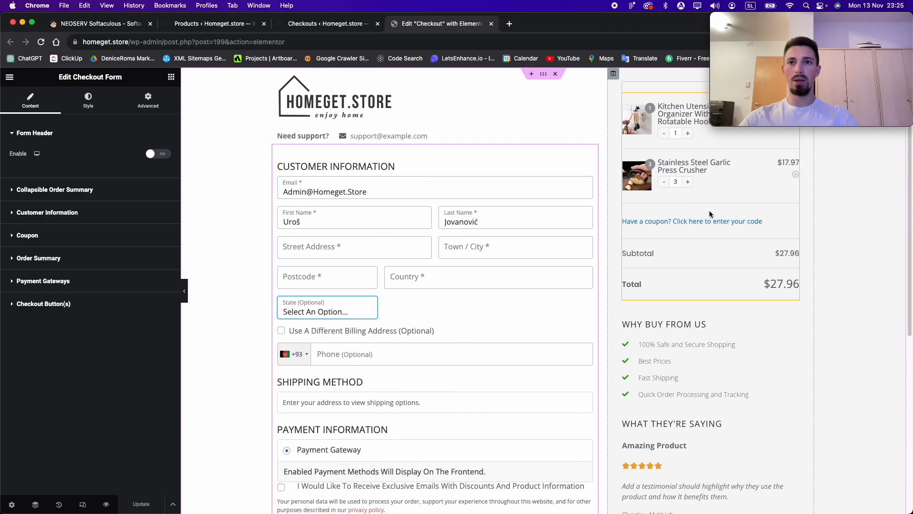
Review the mini cart, WHY BUY FROM US benefits and WHAT THEY'RE SAYING testimonials, then return to settings.
click(688, 182)
click(689, 344)
click(692, 323)
scroll(693, 323, down, 3)
click(693, 314)
scroll(692, 314, down, 1)
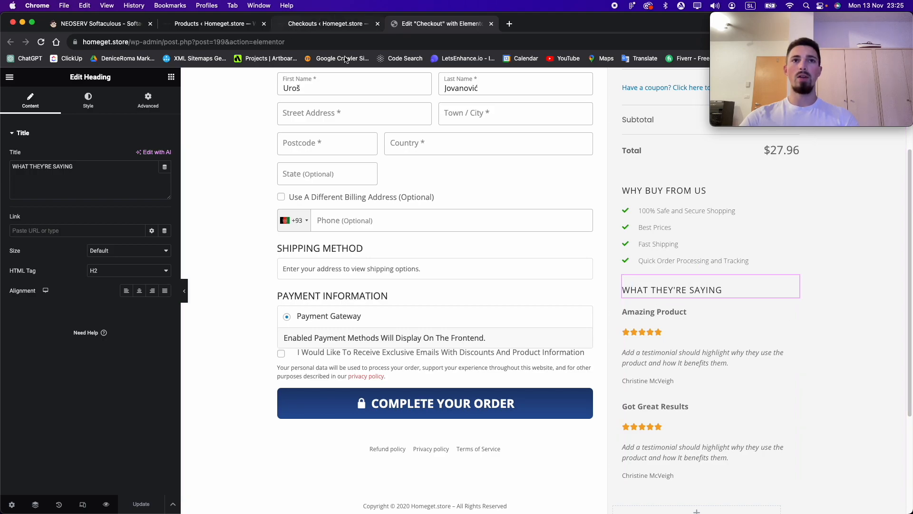
scroll(419, 222, up, 3)
click(419, 223)
click(336, 21)
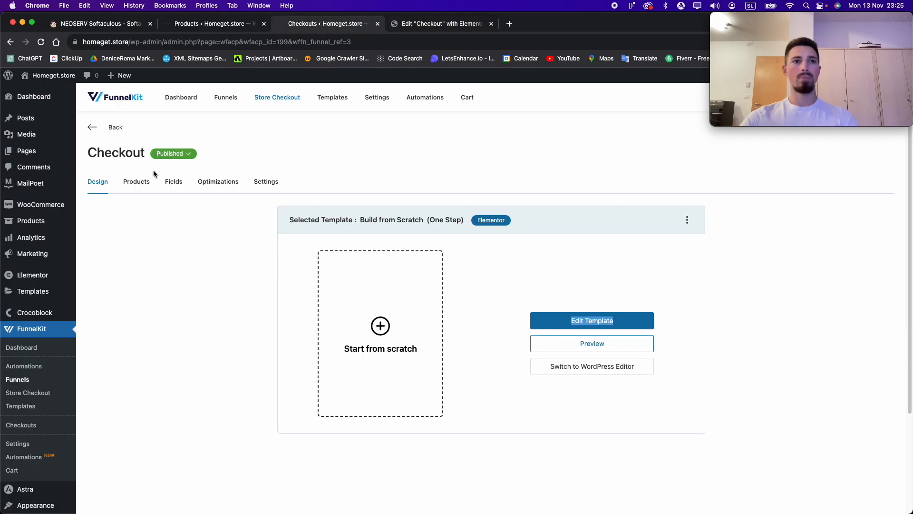
Show the checkout Fields tab and inspect the First Name and Shipping Address field settings.
click(173, 187)
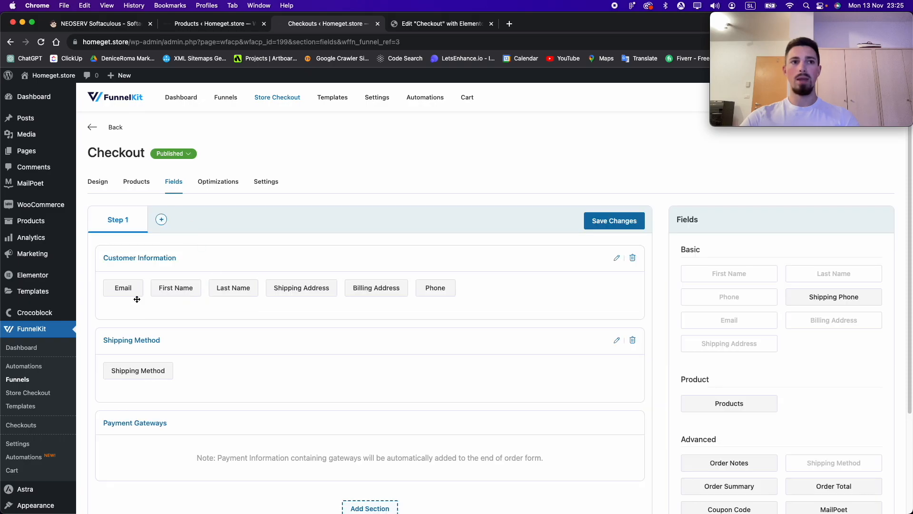
click(174, 289)
click(590, 222)
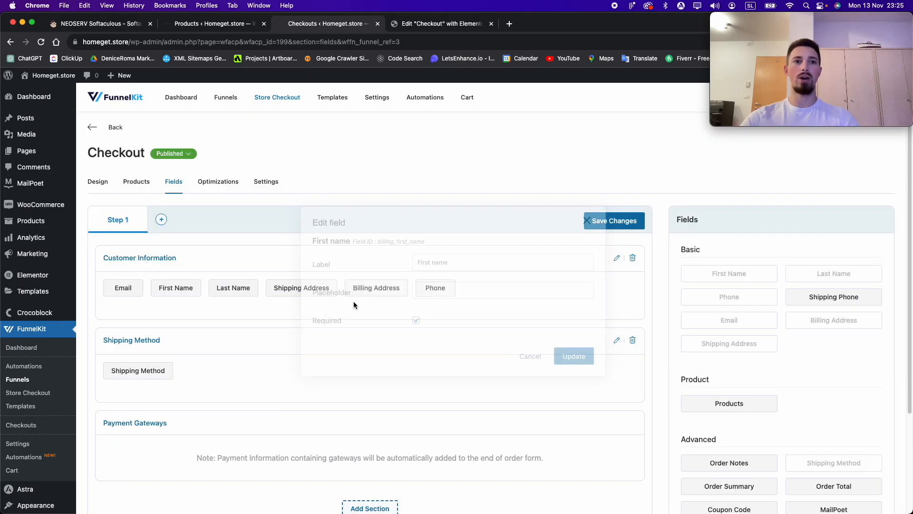
click(295, 287)
scroll(478, 439, down, 3)
scroll(518, 286, up, 3)
scroll(391, 358, down, 2)
scroll(526, 219, up, 2)
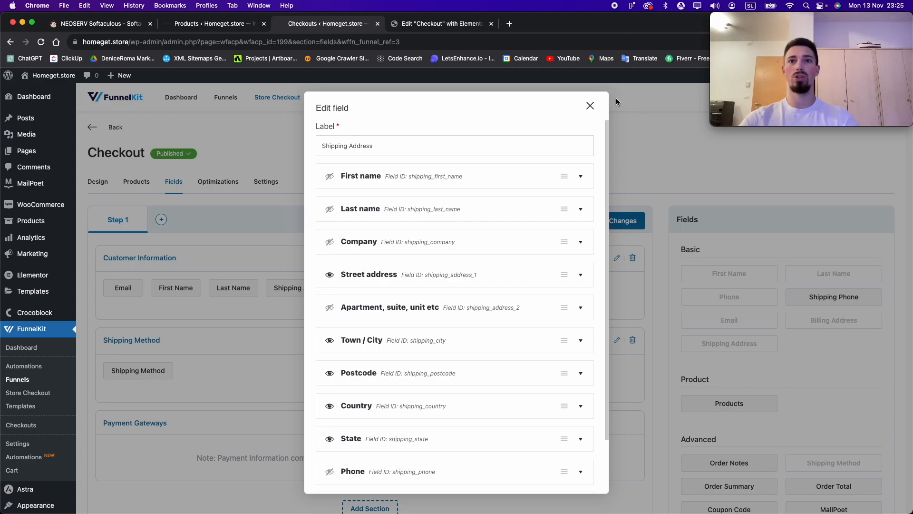
click(589, 106)
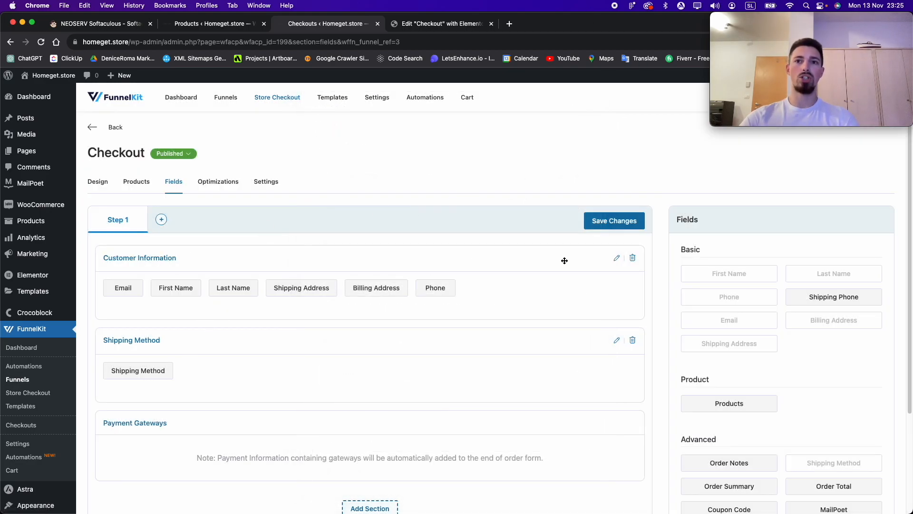
Open and close the Customer Information section settings without changes.
click(617, 259)
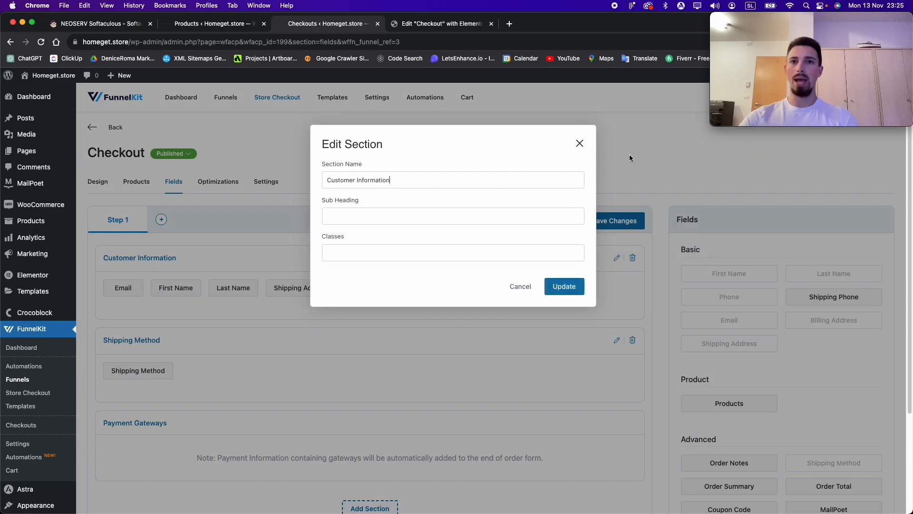
click(580, 142)
scroll(610, 382, down, 3)
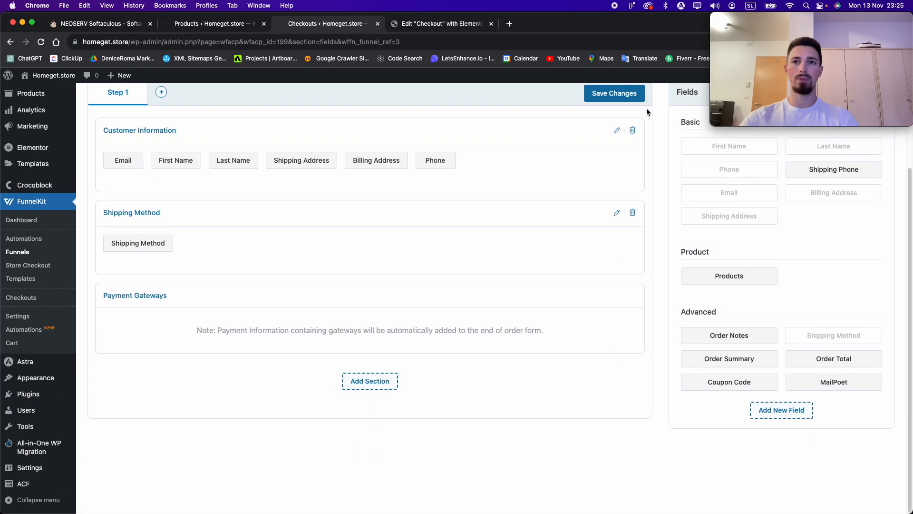
scroll(623, 173, up, 3)
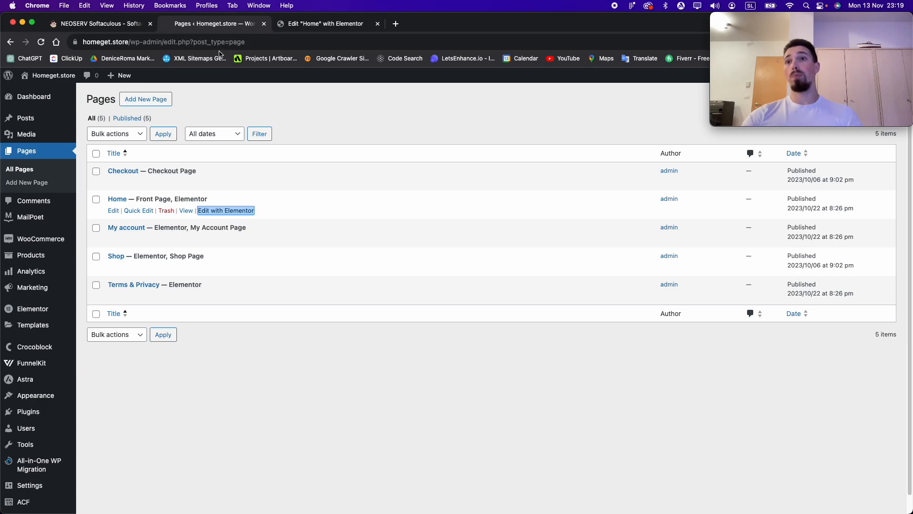
Go to Products > All Products to list the organizer and garlic press crusher.
mouse_move(64, 228)
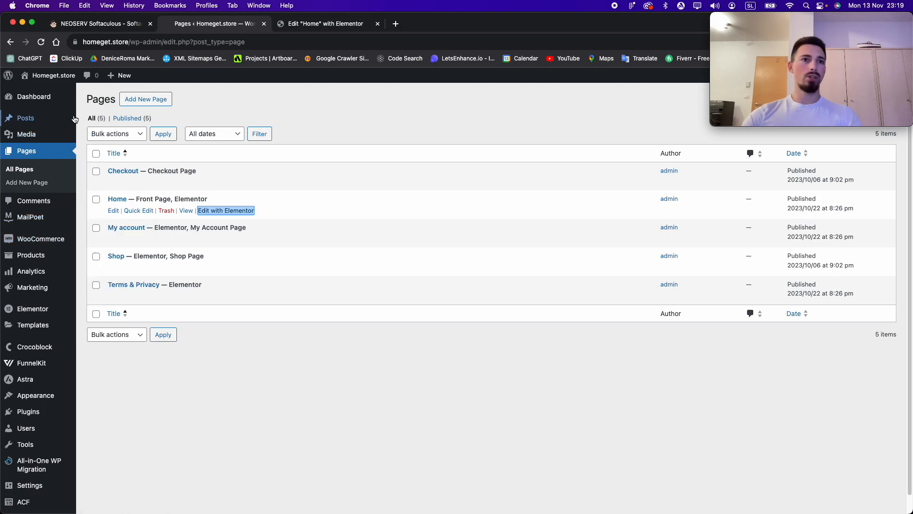
click(45, 258)
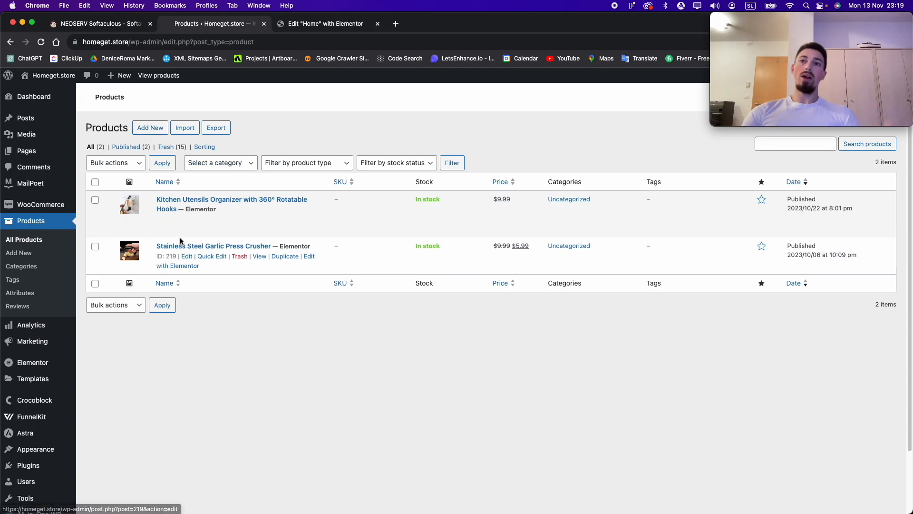
click(209, 246)
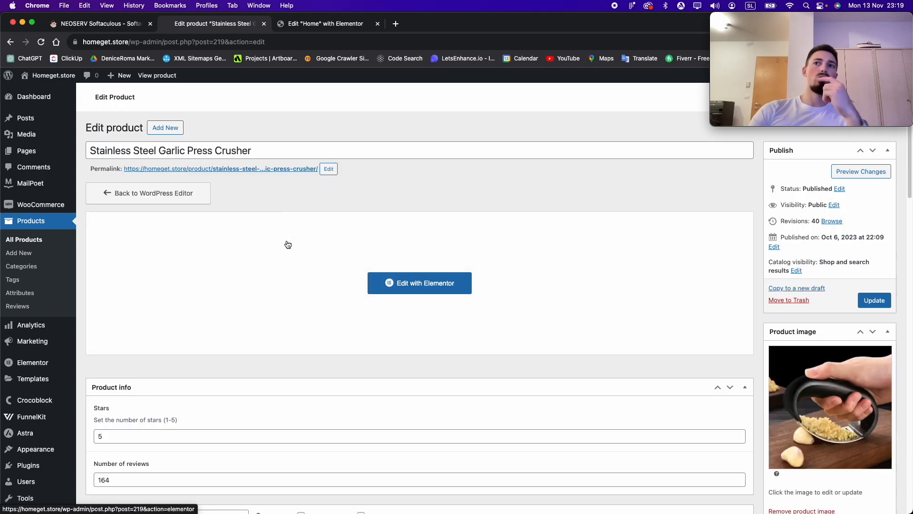
triple_click(242, 152)
scroll(596, 313, down, 5)
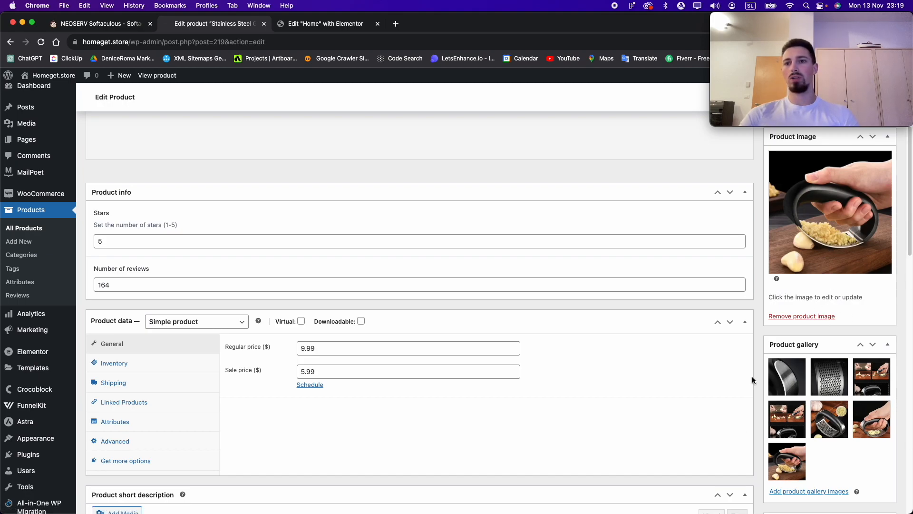
scroll(829, 415, up, 4)
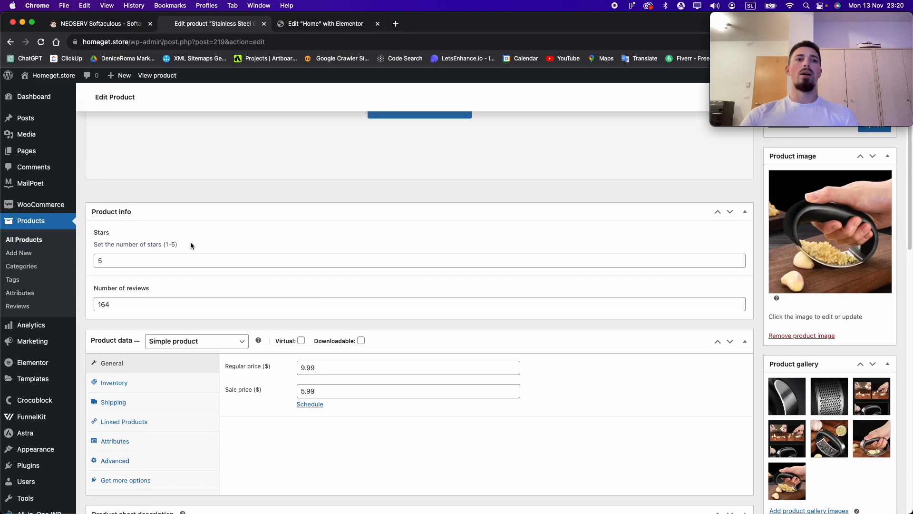
scroll(147, 281, down, 3)
click(116, 267)
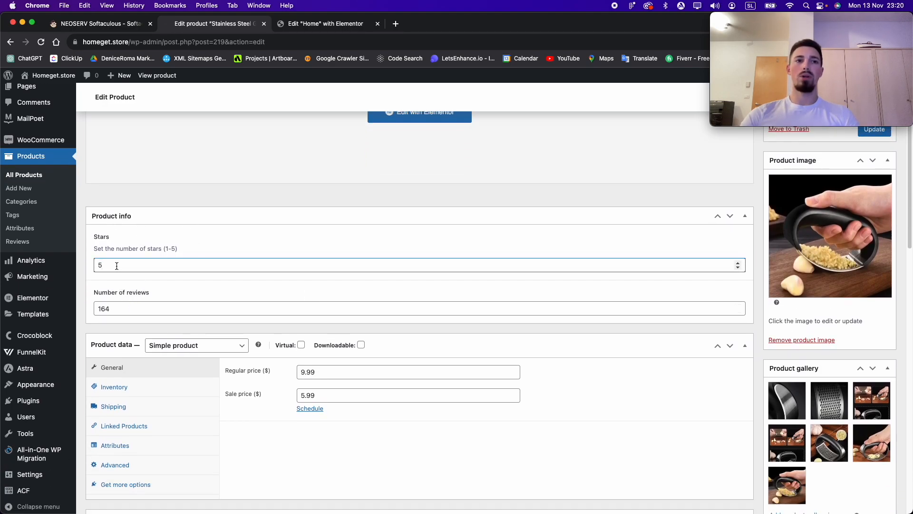
click(117, 308)
click(109, 264)
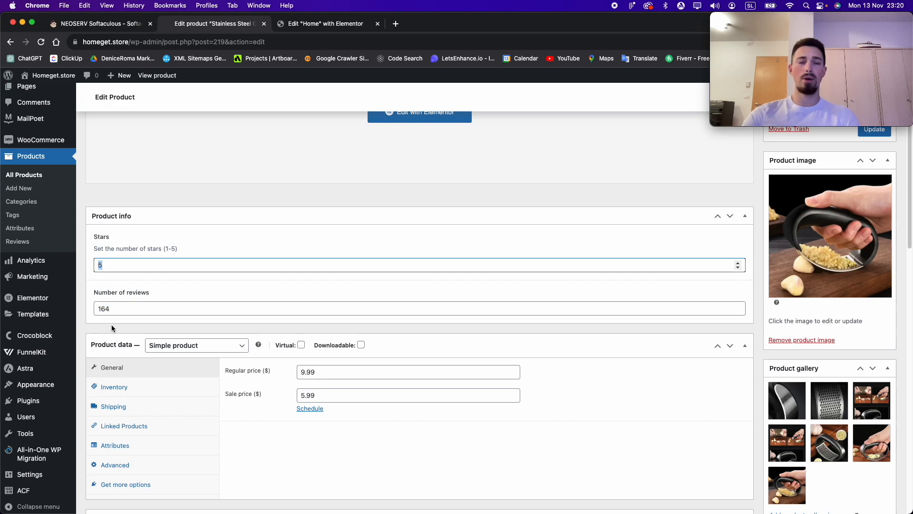
scroll(433, 319, down, 3)
click(391, 304)
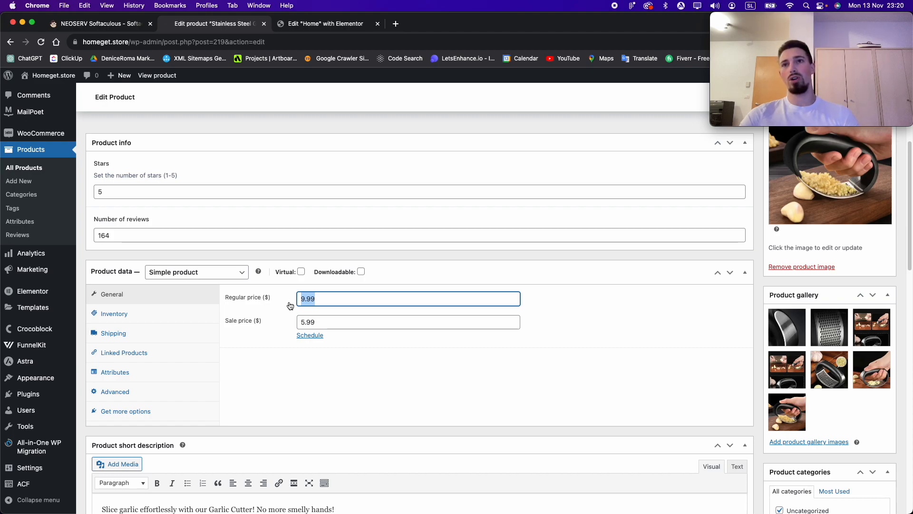
mouse_move(36, 135)
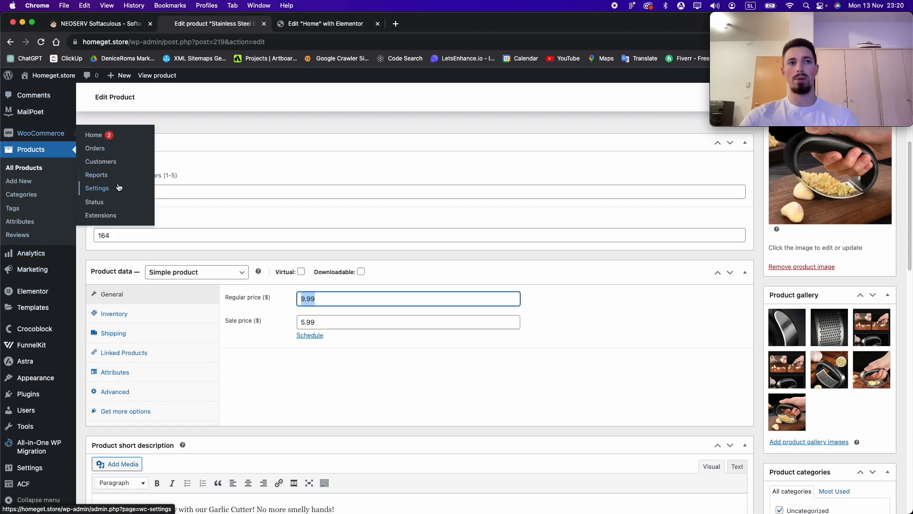
scroll(402, 252, down, 3)
click(179, 237)
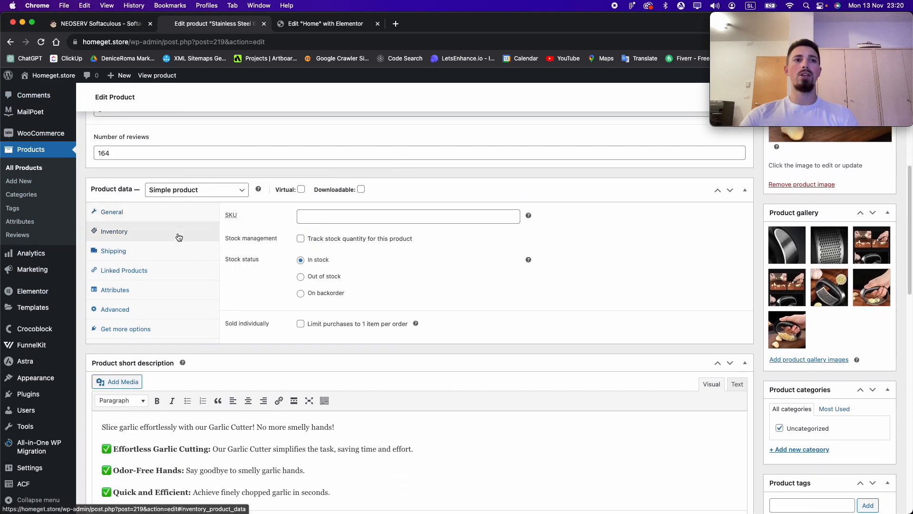
click(123, 252)
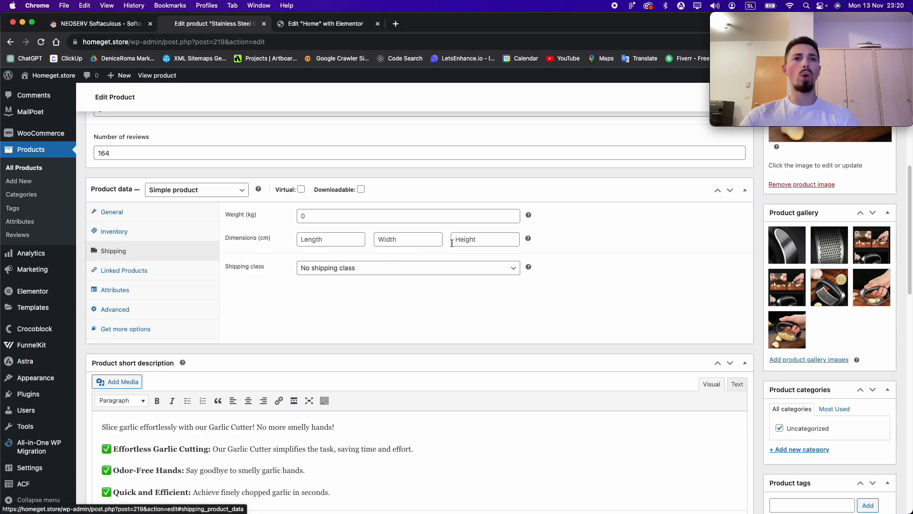
click(152, 268)
click(123, 251)
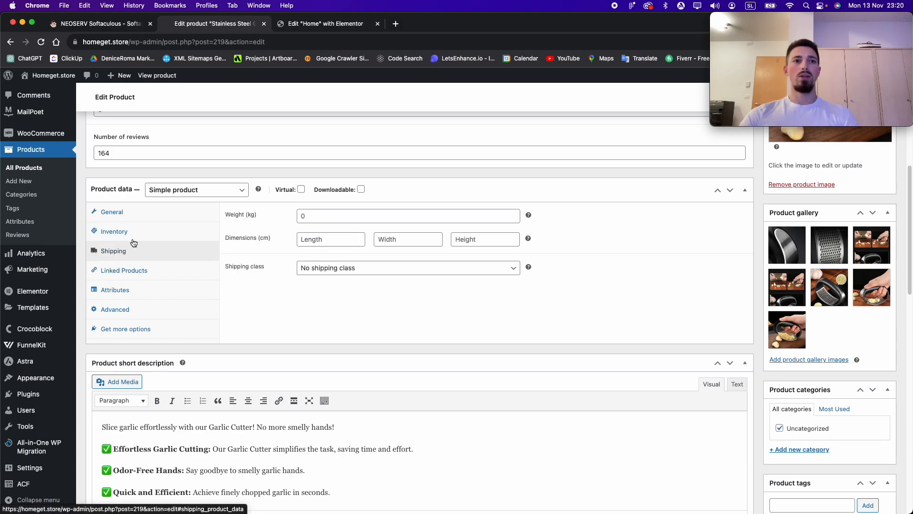
click(139, 235)
click(129, 248)
click(125, 272)
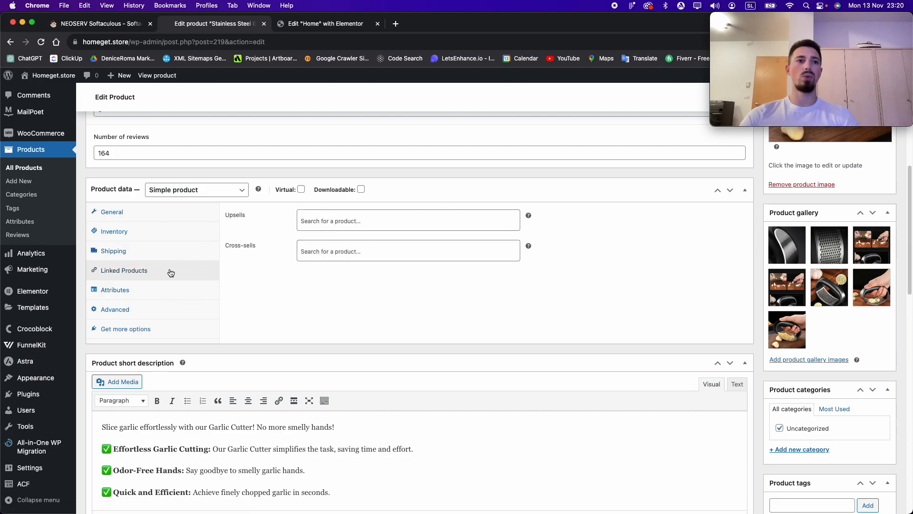
click(142, 287)
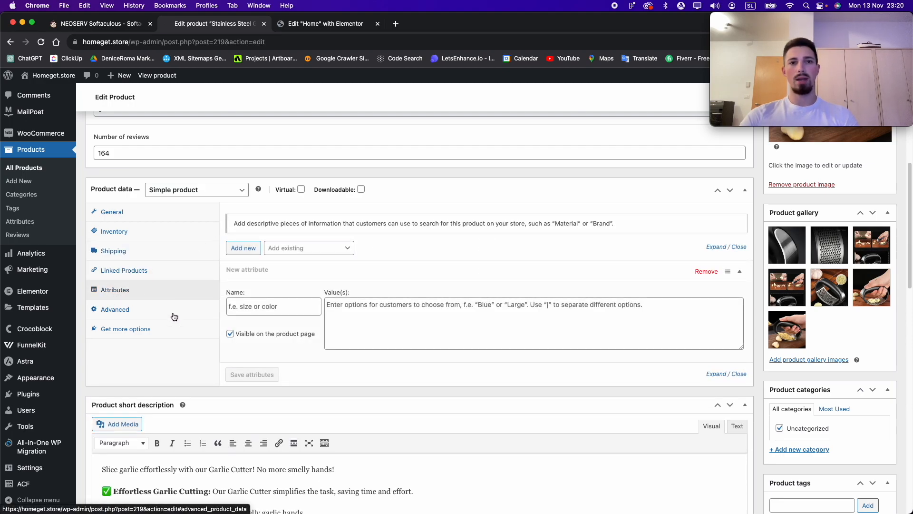
click(122, 215)
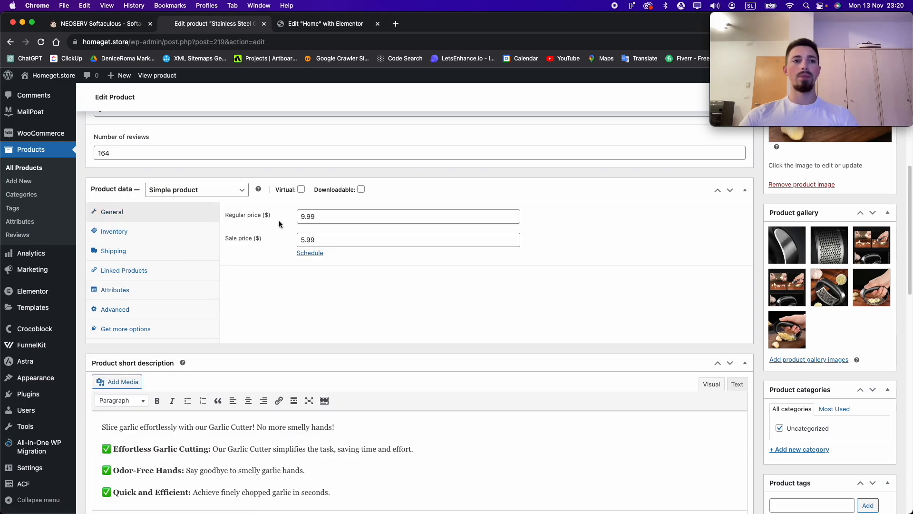
scroll(278, 222, down, 2)
scroll(286, 231, up, 8)
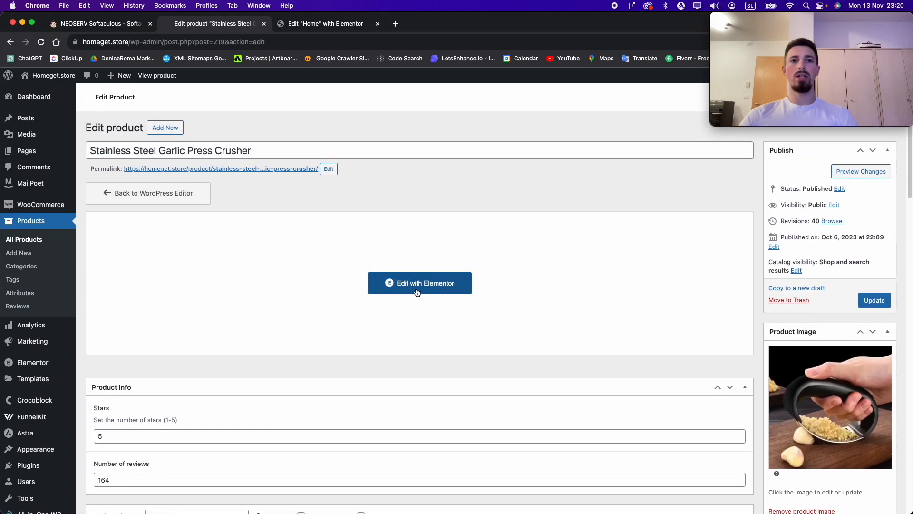
Open the garlic press product's Elementor editor in a new tab, placed before the Home tab.
click(437, 284)
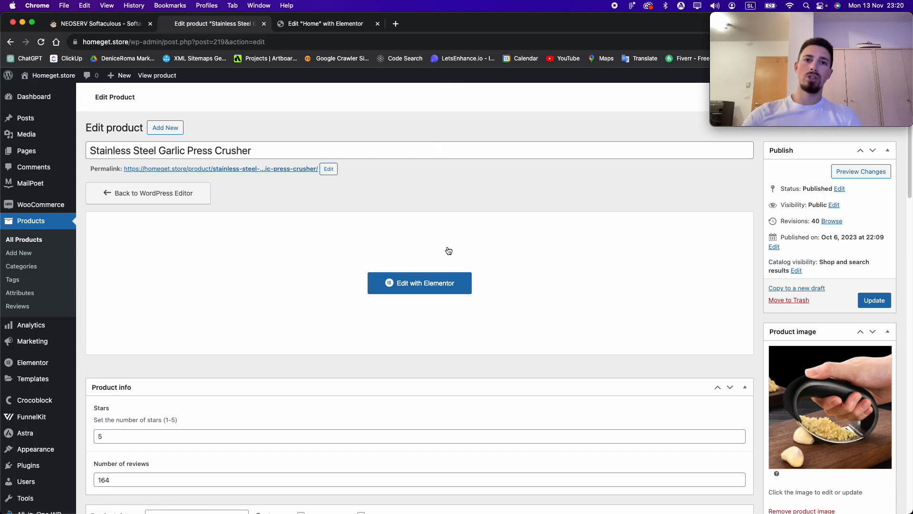
right_click(439, 288)
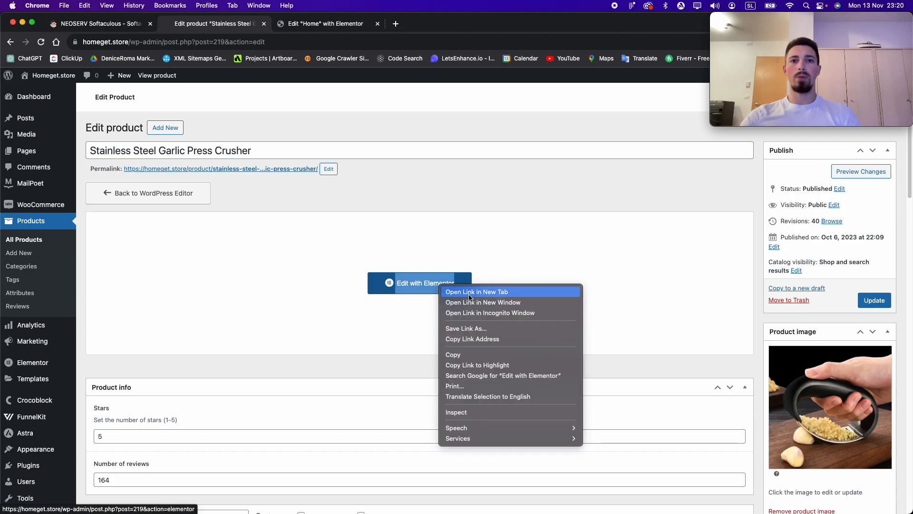
click(469, 292)
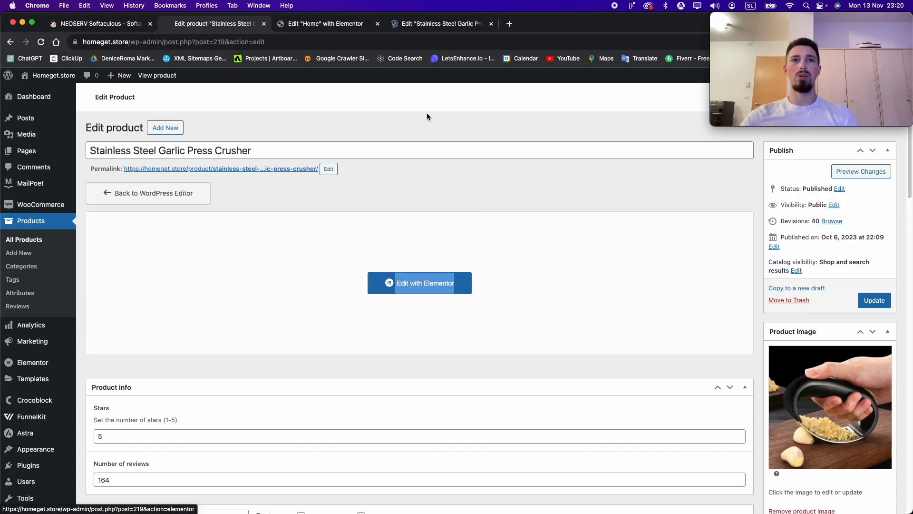
drag(422, 23, 323, 23)
click(216, 24)
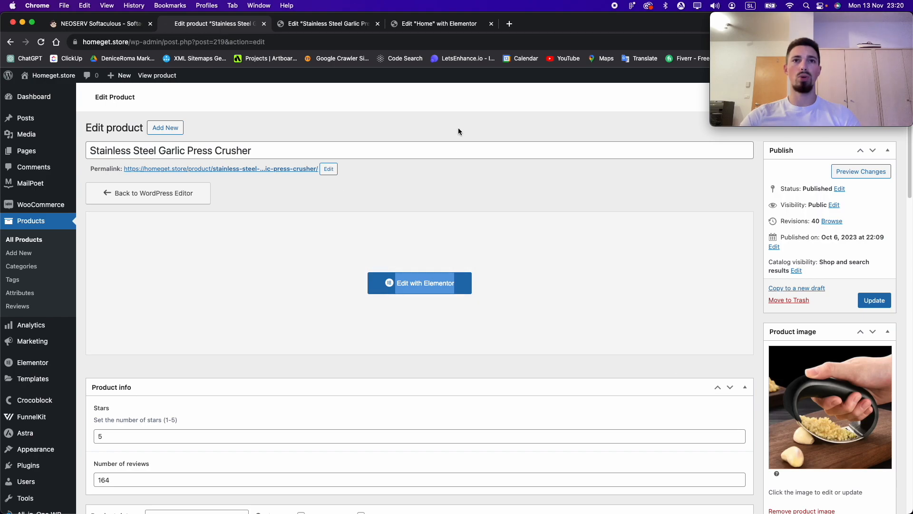
click(325, 24)
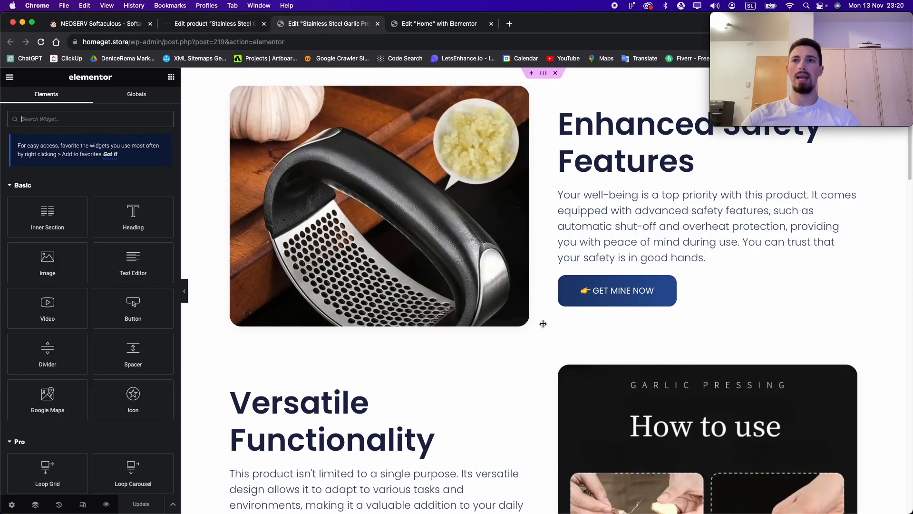
scroll(536, 288, down, 10)
scroll(536, 288, down, 15)
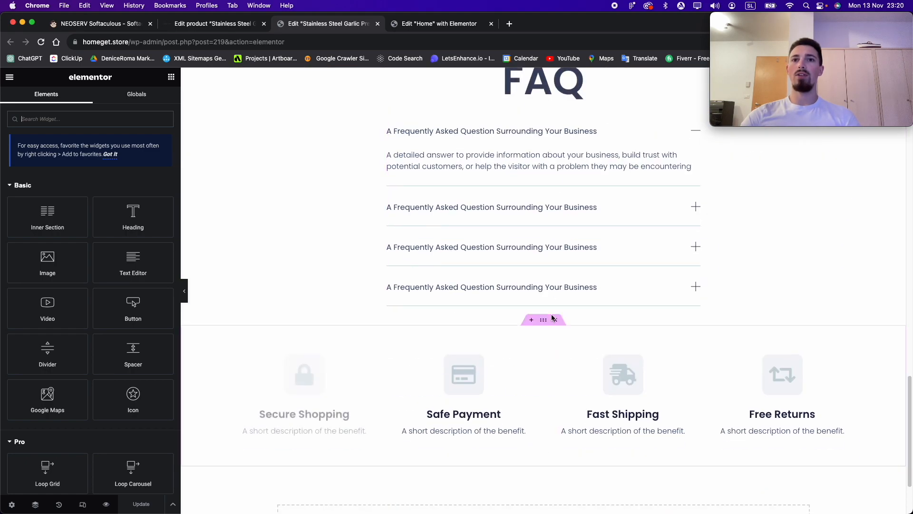
scroll(532, 330, up, 20)
scroll(557, 318, up, 5)
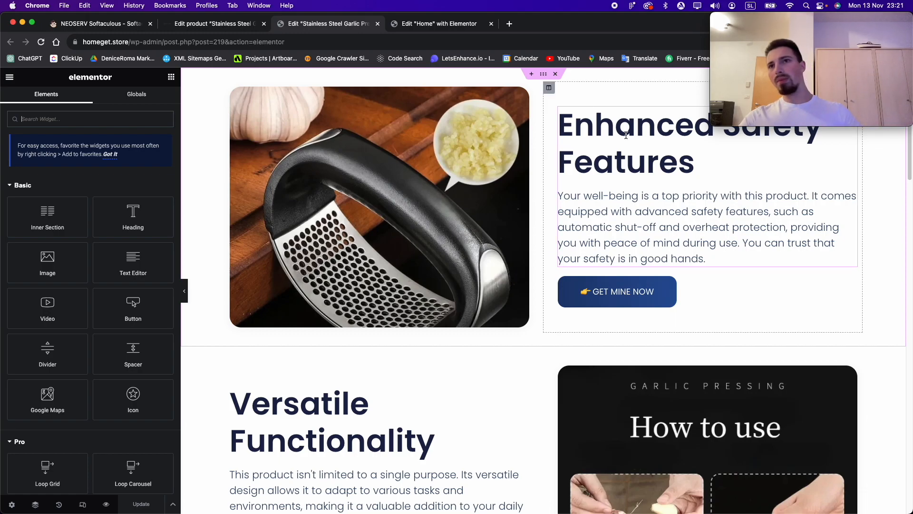
Replace the Enhanced Safety Features image with the photo of a woman holding a phone.
click(426, 186)
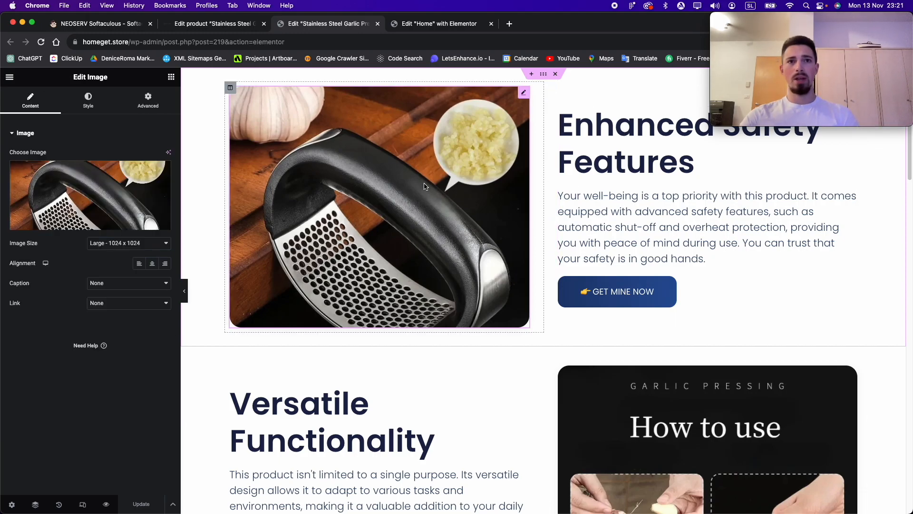
click(60, 188)
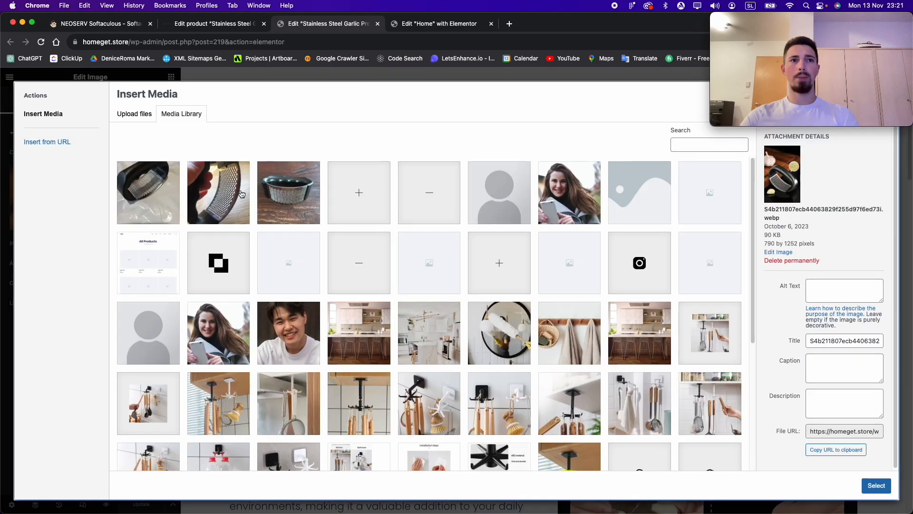
click(570, 196)
click(134, 113)
click(181, 114)
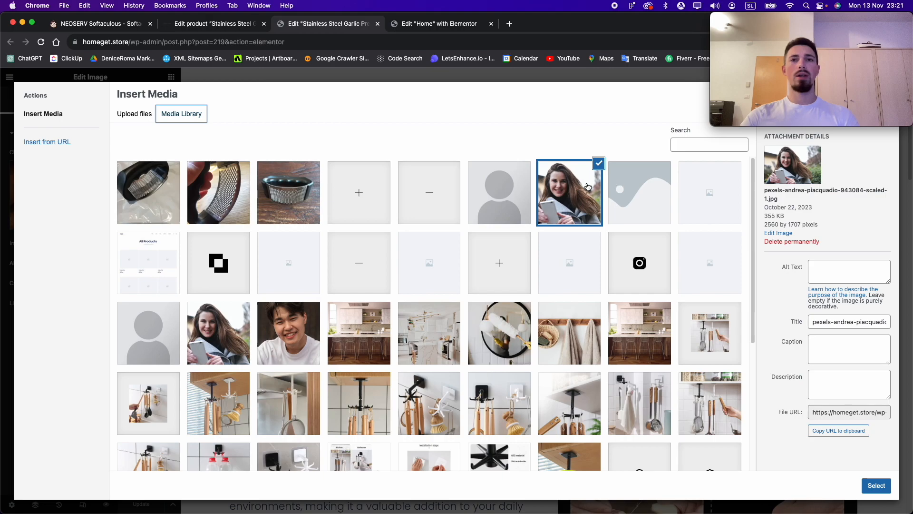
click(877, 486)
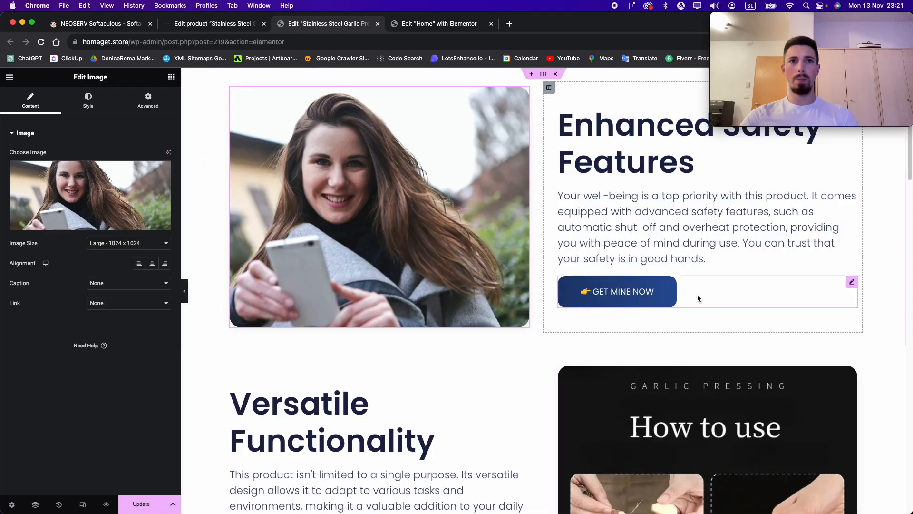
scroll(719, 256, down, 2)
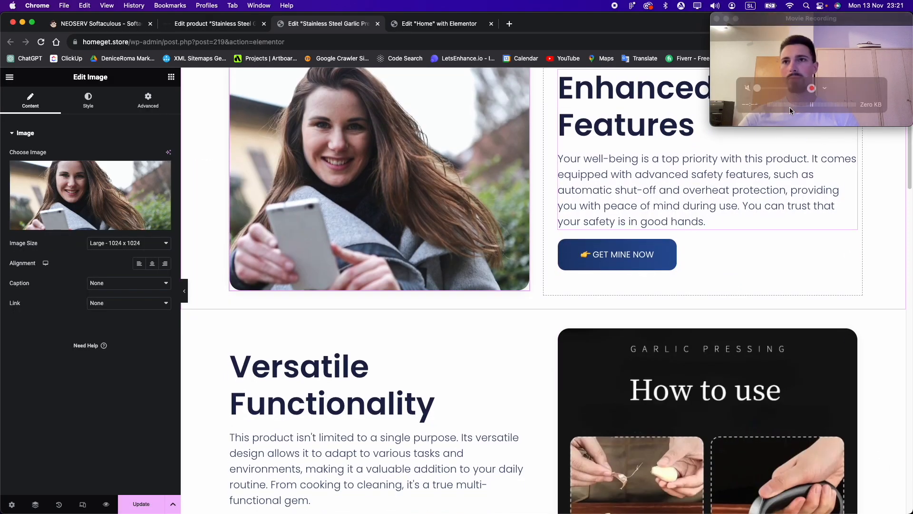
Inspect the Enhanced Safety Features description and the Versatile Functionality GET MINE NOW button.
click(668, 122)
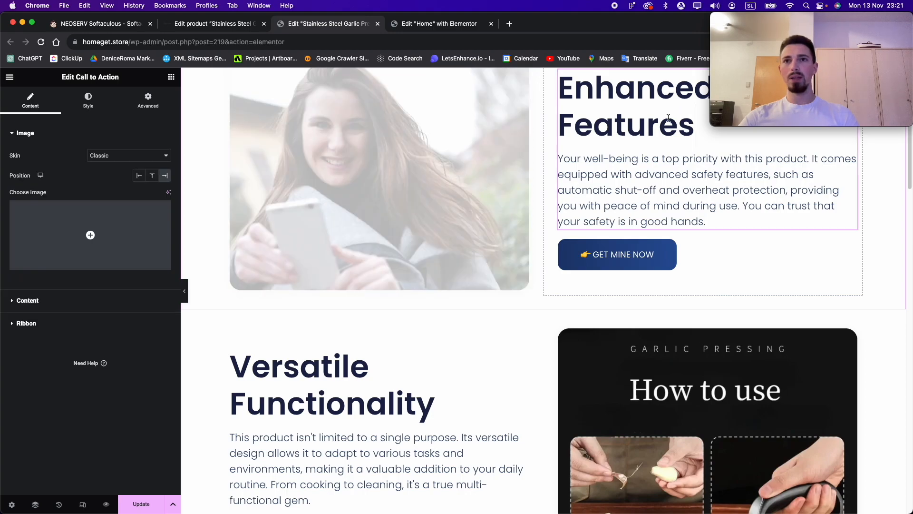
scroll(569, 218, up, 2)
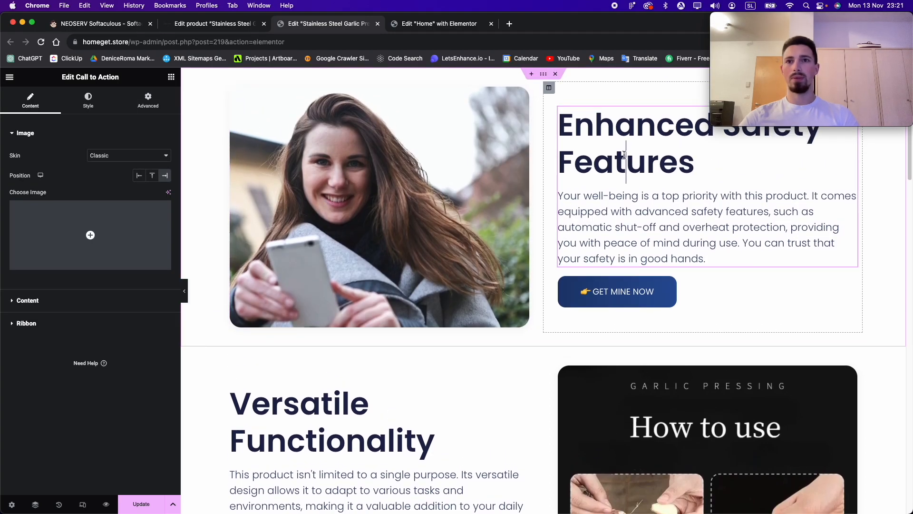
double_click(671, 195)
click(675, 211)
scroll(219, 295, down, 5)
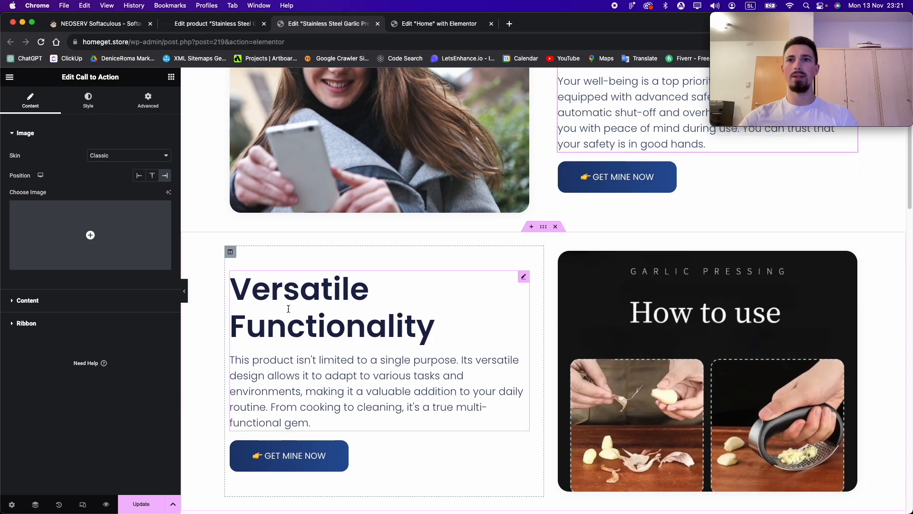
click(322, 361)
scroll(524, 307, down, 2)
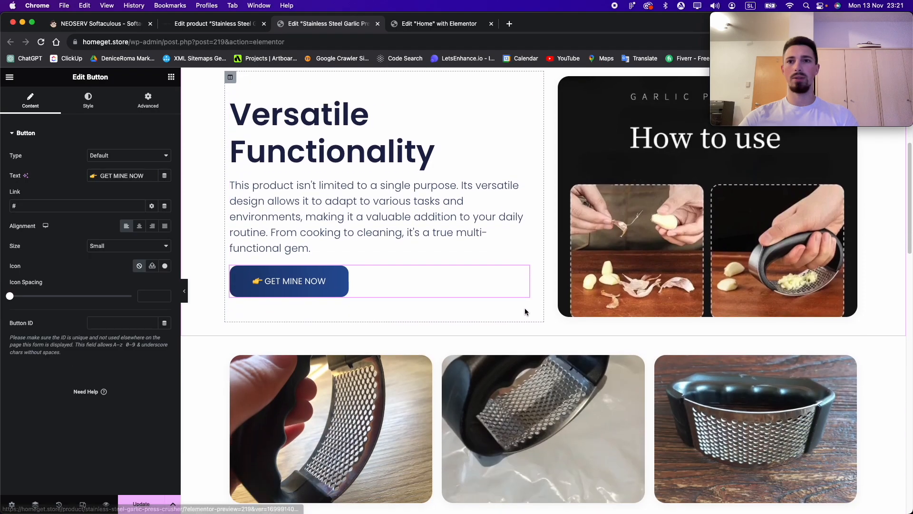
scroll(606, 287, down, 4)
scroll(595, 284, down, 2)
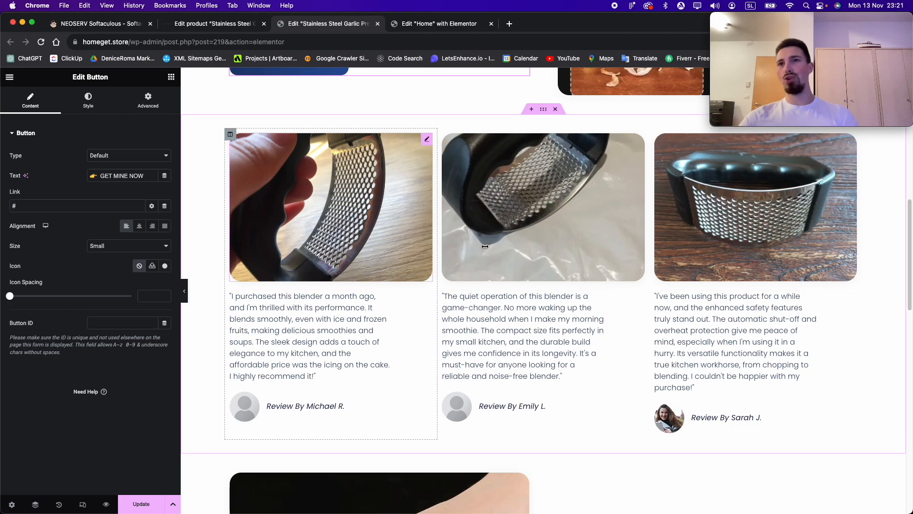
Check the middle, left and right review images and testimonials, opening the third review's settings.
click(548, 223)
click(522, 312)
click(403, 256)
click(388, 297)
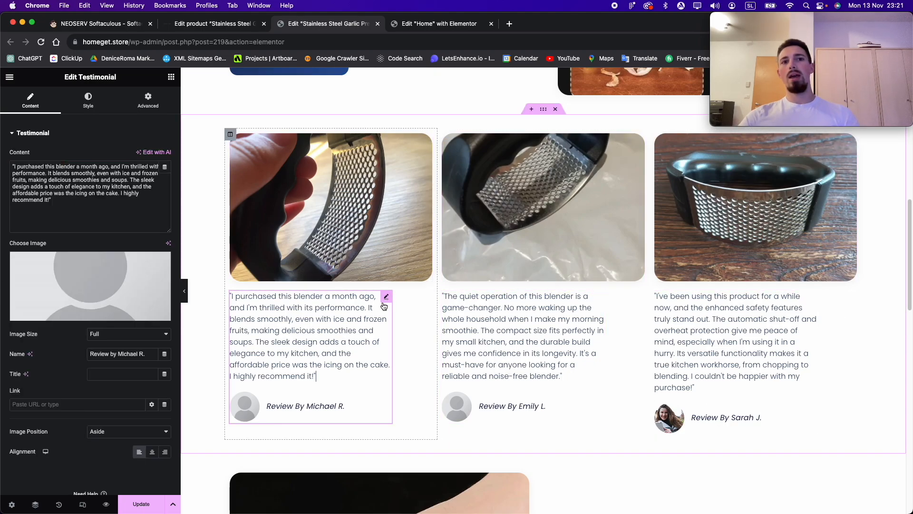
click(797, 241)
click(775, 304)
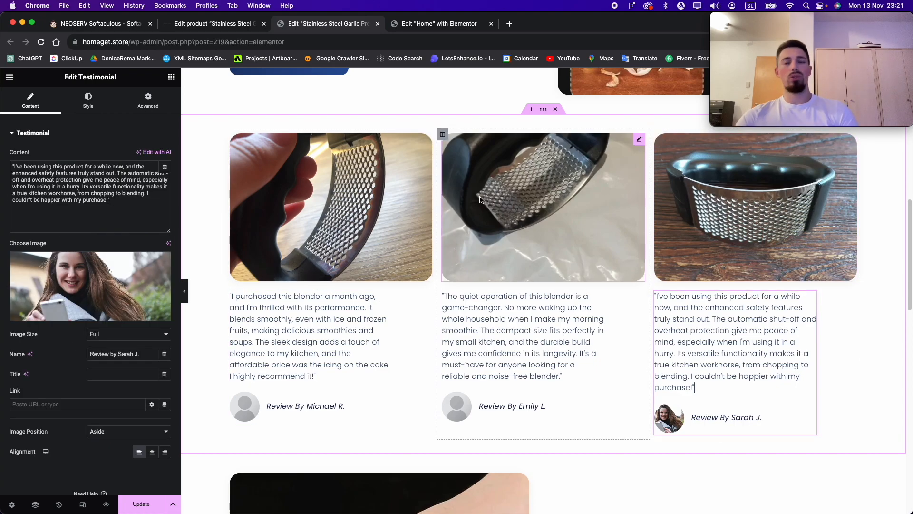
scroll(546, 233, up, 2)
scroll(546, 236, down, 4)
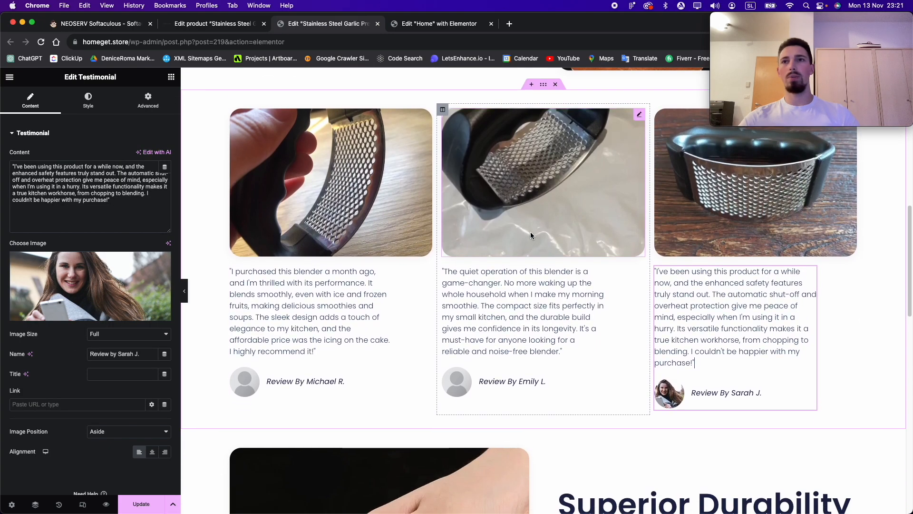
scroll(534, 230, down, 1)
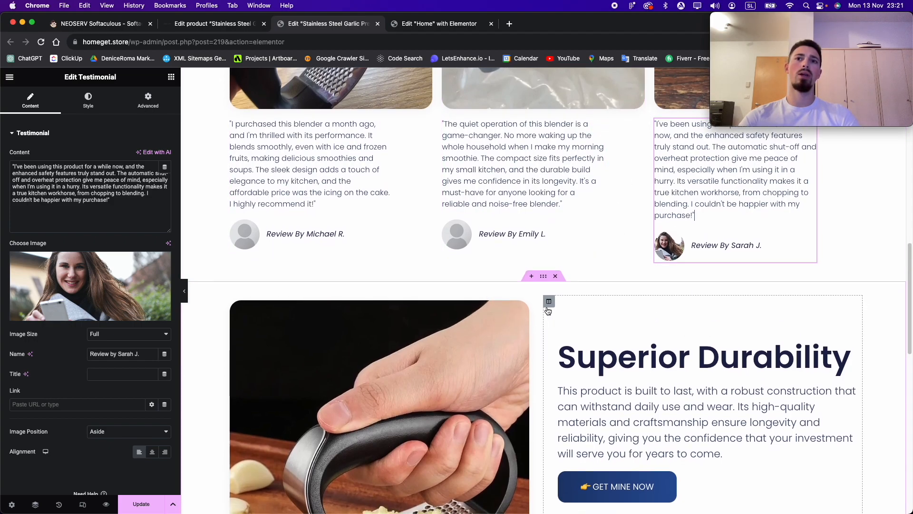
scroll(889, 239, up, 1)
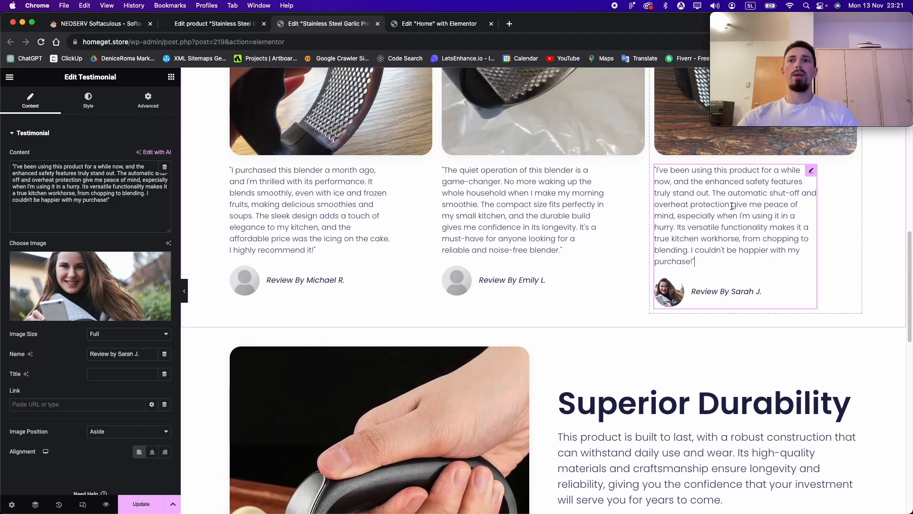
Open the middle review's settings, then the first review's text and photo settings.
click(600, 122)
click(573, 185)
click(352, 144)
click(353, 205)
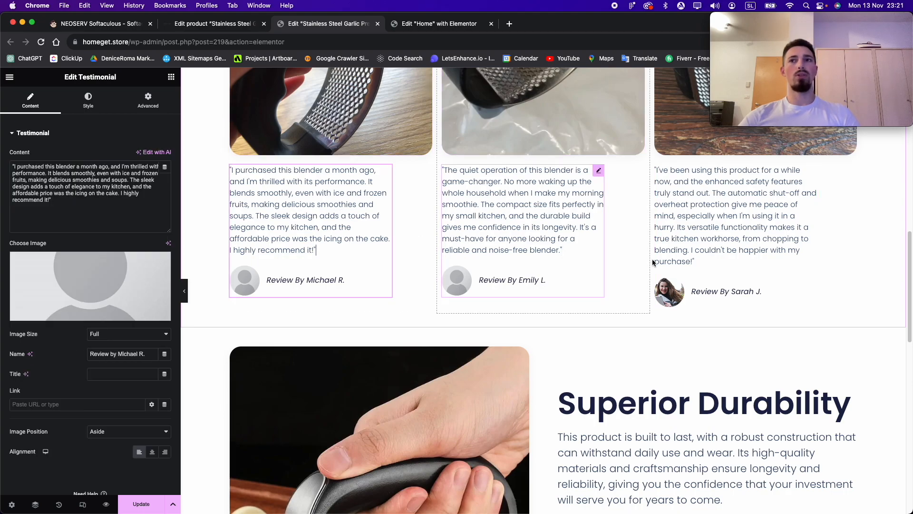
scroll(269, 281, up, 3)
scroll(855, 338, down, 2)
scroll(854, 335, down, 6)
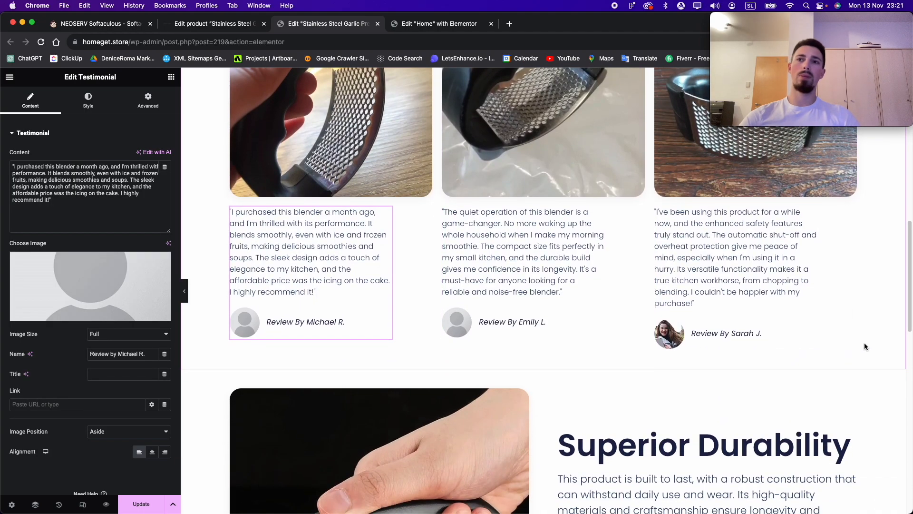
scroll(713, 375, down, 5)
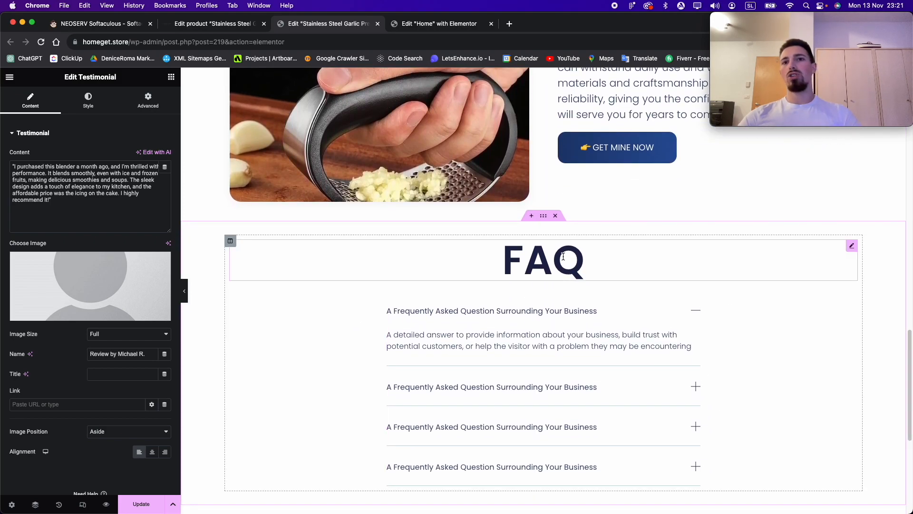
Turn on Hide On Desktop, Tablet and Mobile for the FAQ section under Advanced > Responsive.
scroll(642, 315, down, 5)
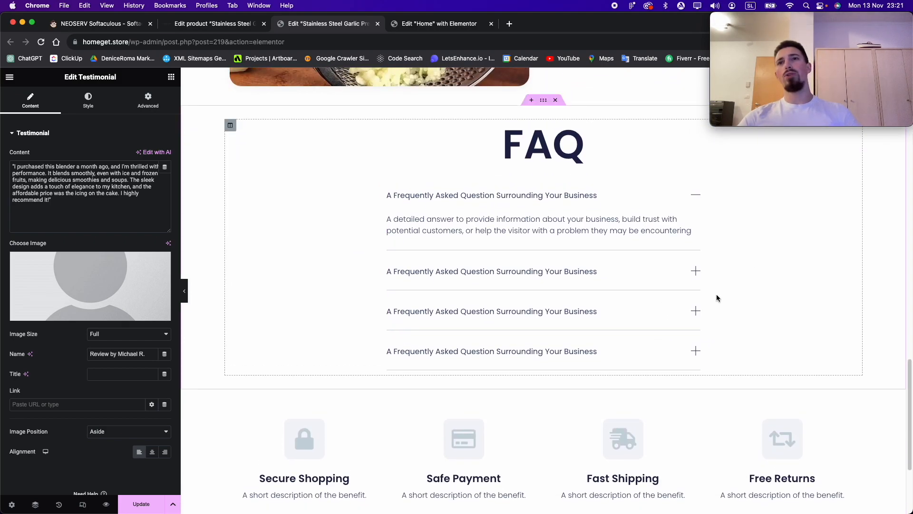
scroll(707, 293, up, 5)
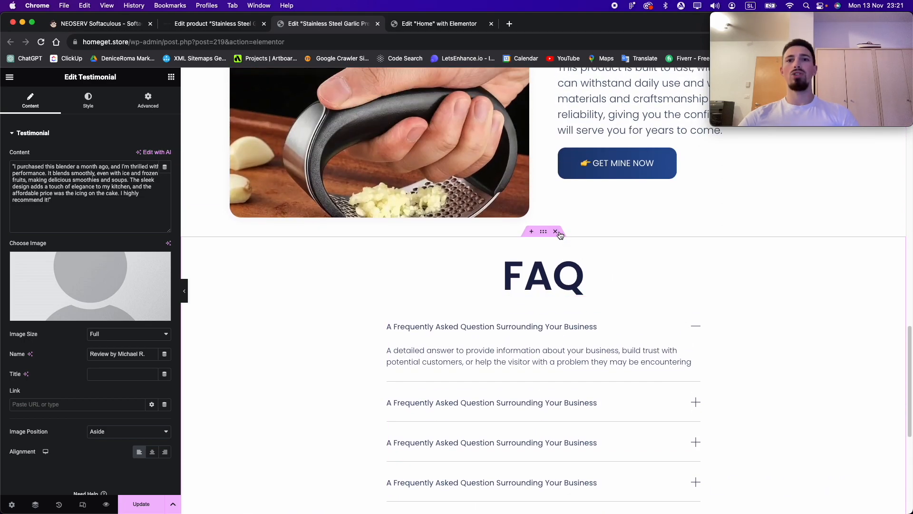
click(544, 231)
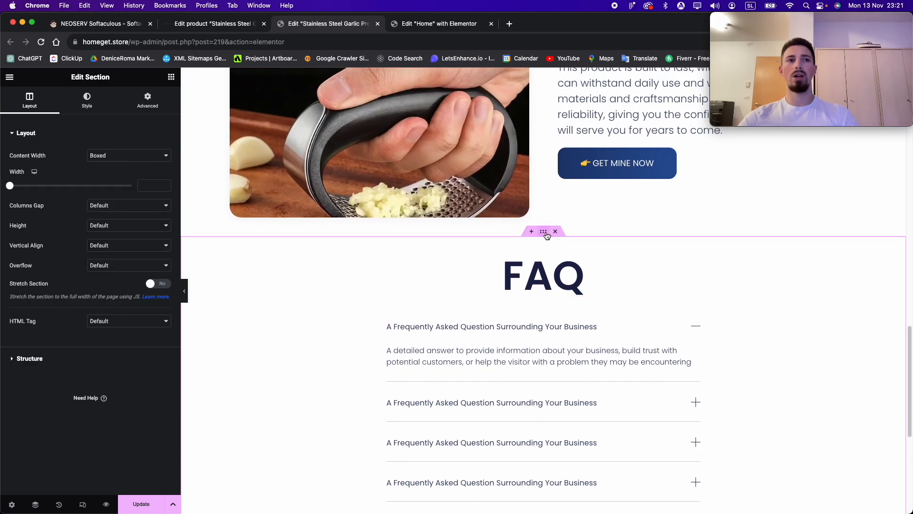
click(133, 103)
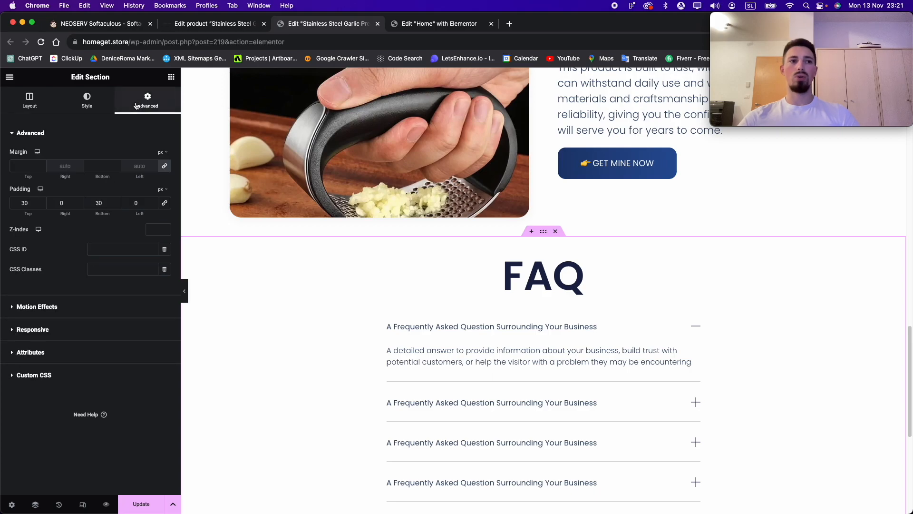
click(40, 329)
click(165, 274)
click(162, 291)
click(161, 308)
scroll(476, 210, down, 4)
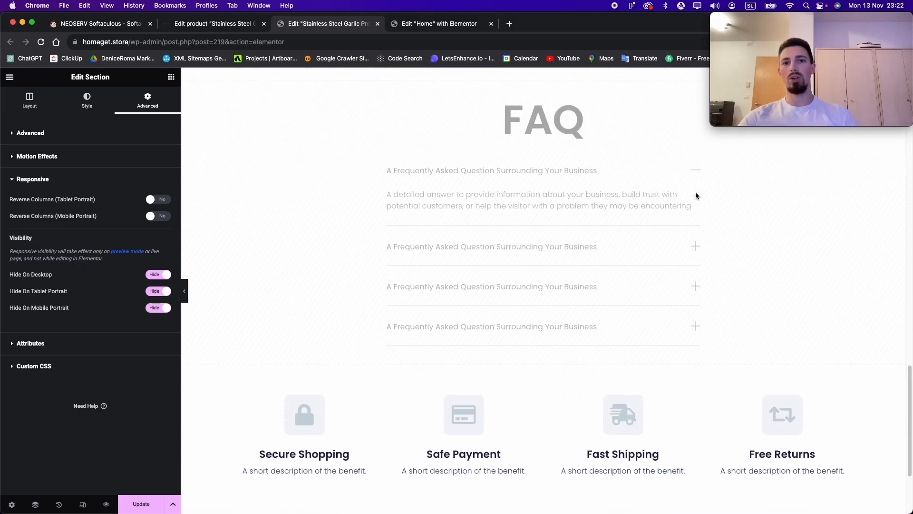
scroll(428, 280, up, 1)
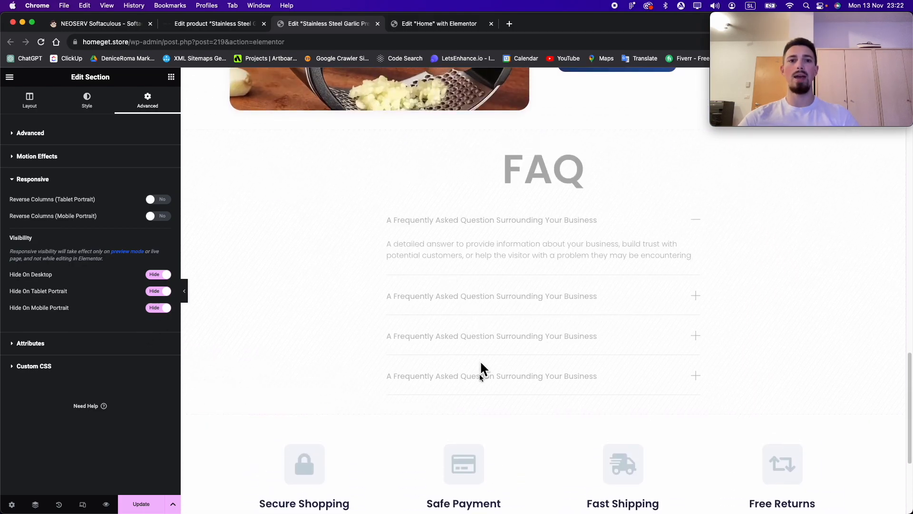
scroll(471, 338, up, 2)
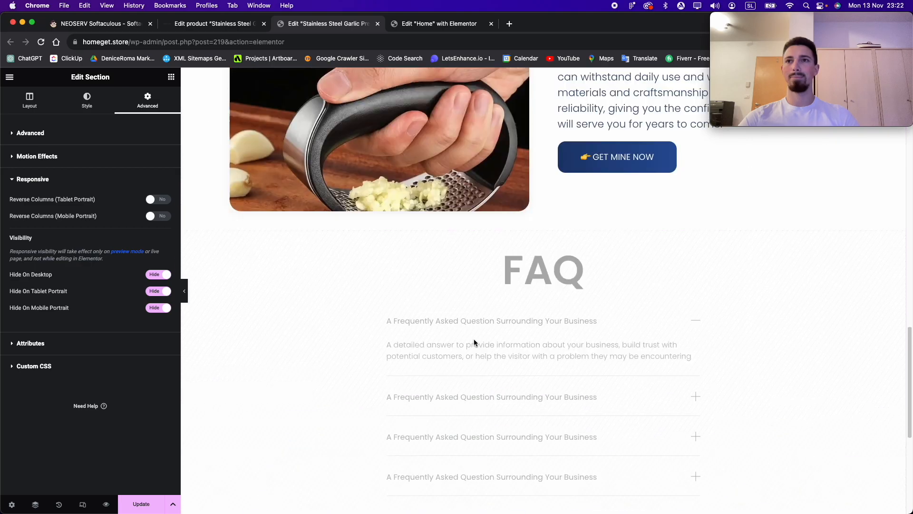
scroll(473, 338, up, 15)
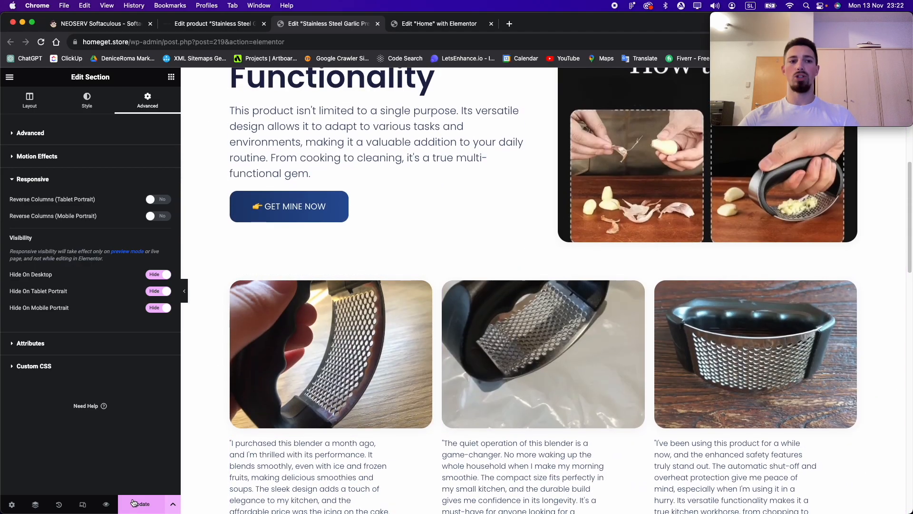
Update the garlic press product page to save the Elementor changes.
click(135, 503)
scroll(445, 331, up, 5)
scroll(446, 331, up, 5)
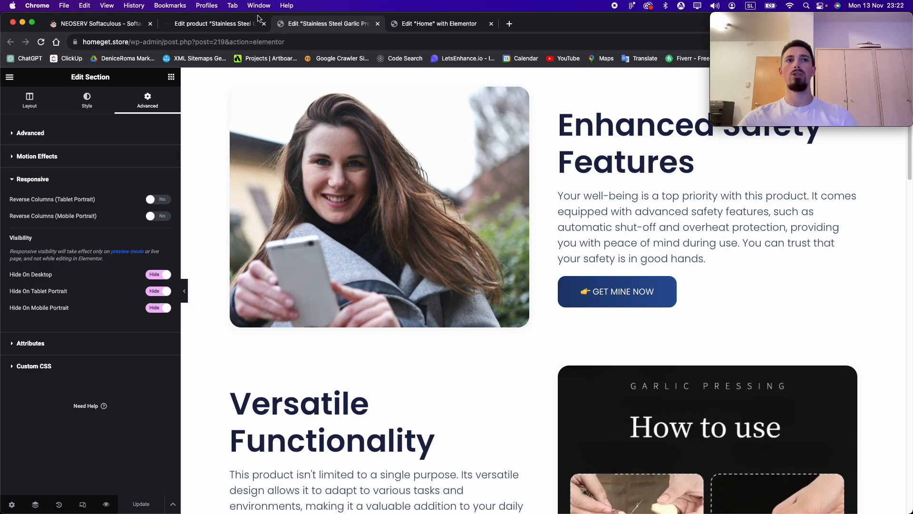
Review the Stainless Steel Garlic Press Crusher's product data, prices, short description and revisions.
click(223, 24)
scroll(566, 185, down, 10)
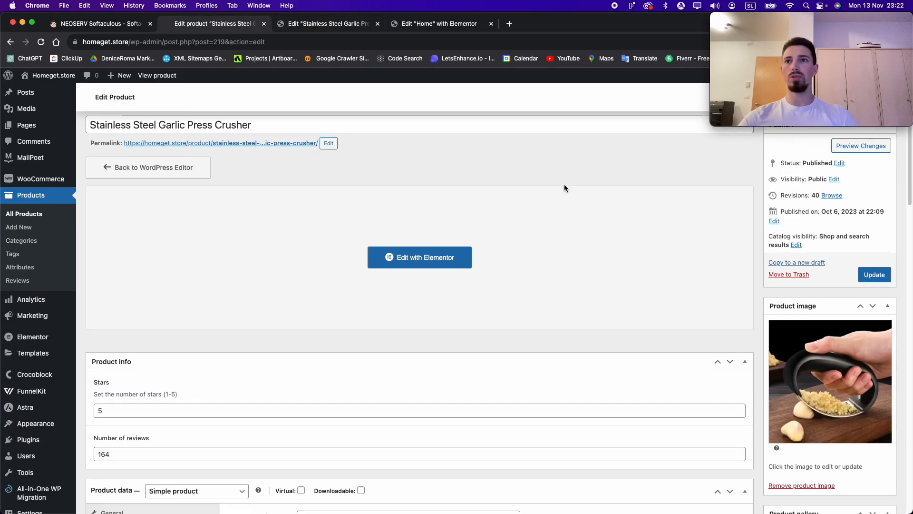
scroll(564, 187, down, 10)
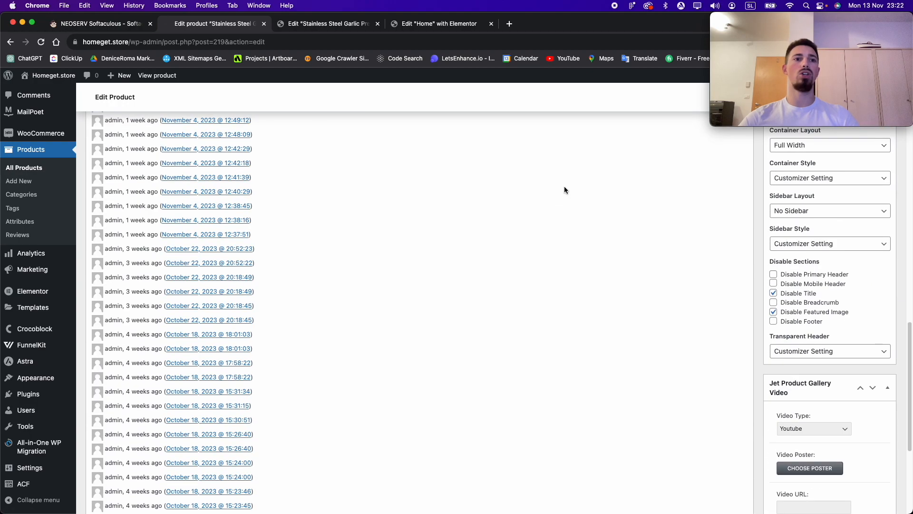
scroll(564, 186, up, 10)
scroll(570, 193, up, 1)
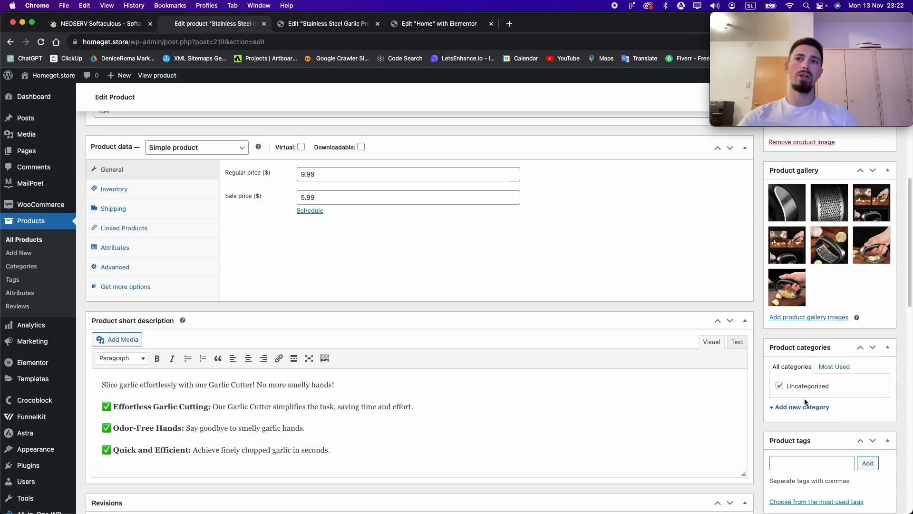
scroll(840, 380, down, 4)
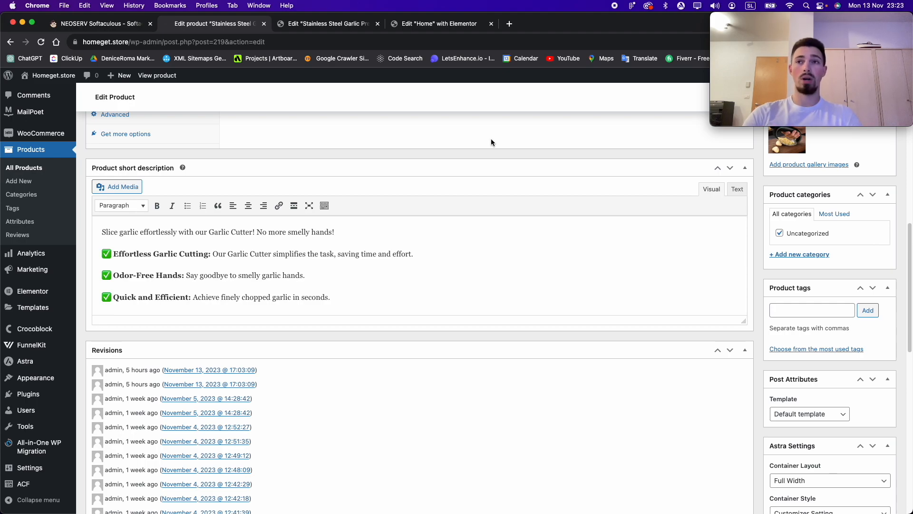
scroll(491, 138, up, 20)
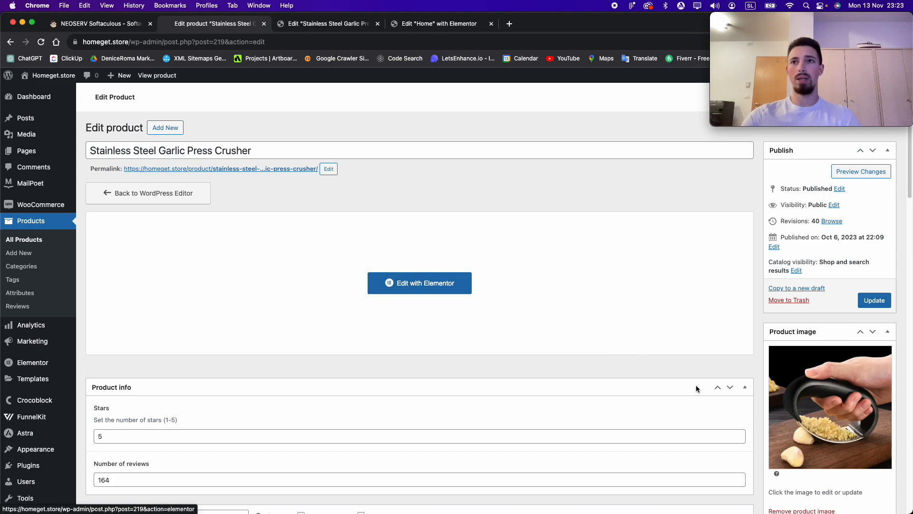
scroll(650, 361, down, 3)
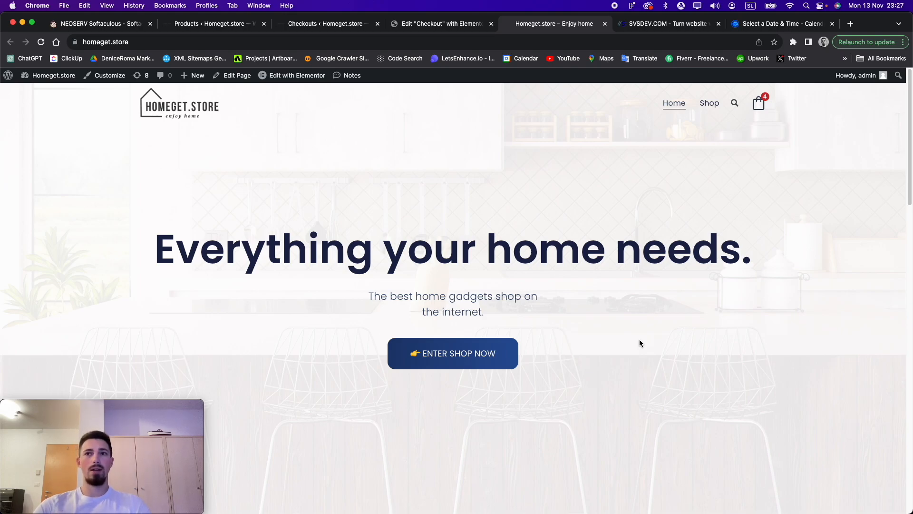
scroll(646, 335, down, 15)
scroll(832, 184, down, 7)
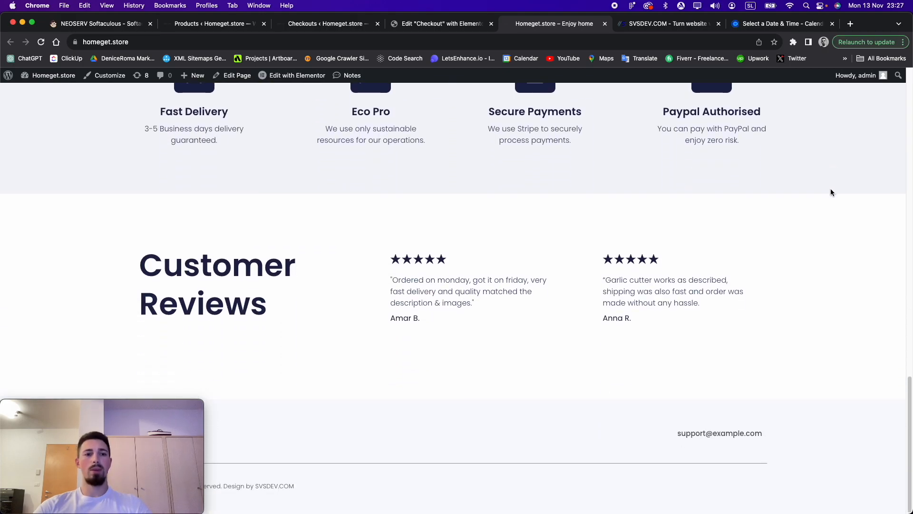
scroll(831, 192, up, 20)
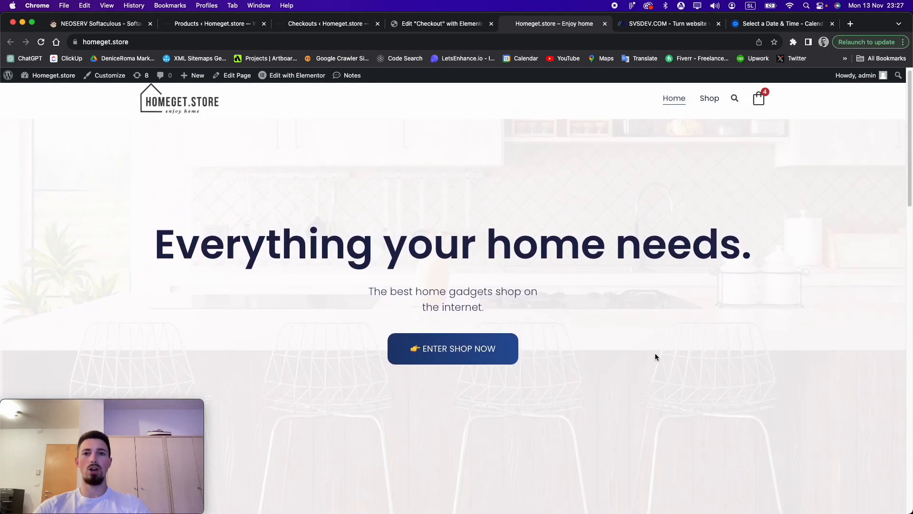
scroll(661, 354, up, 1)
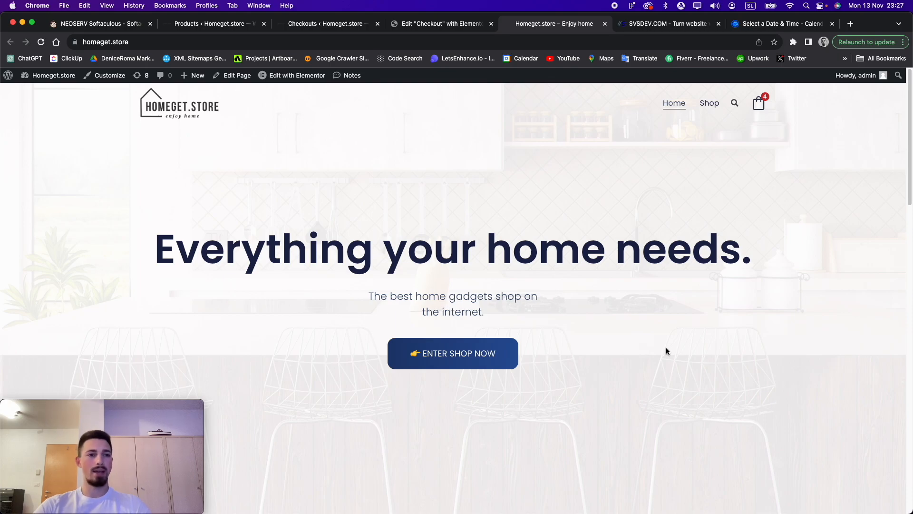